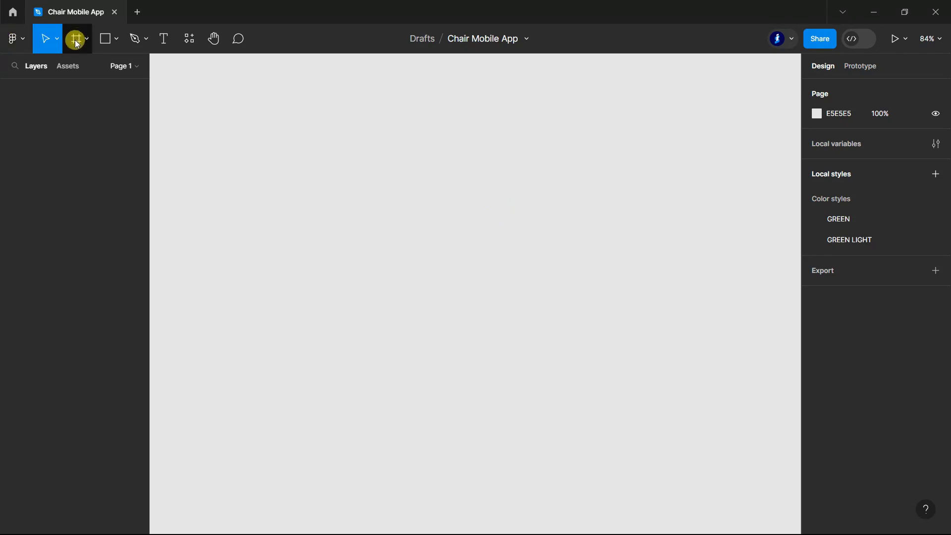
Step: Create an iPhone 13 mini frame and rename it Home Page
left_click(900, 209)
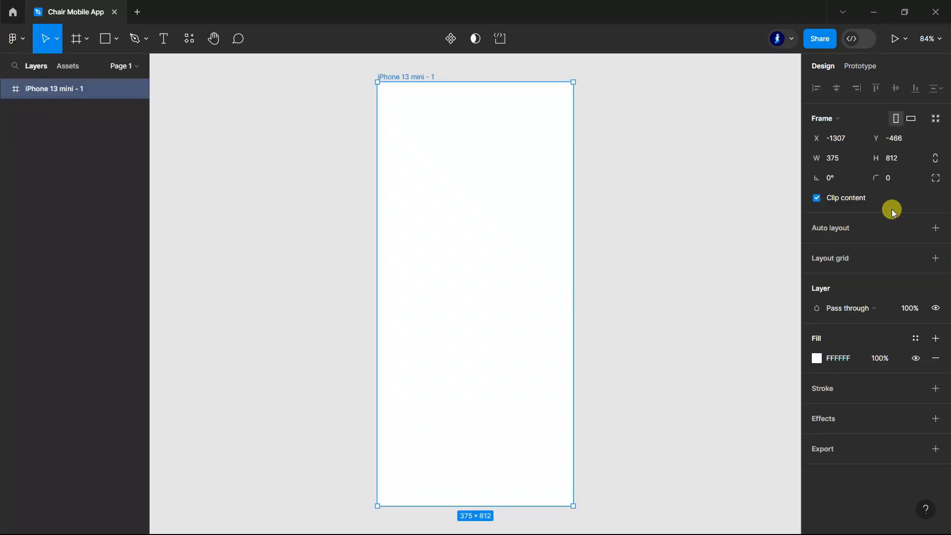
double_click(53, 89)
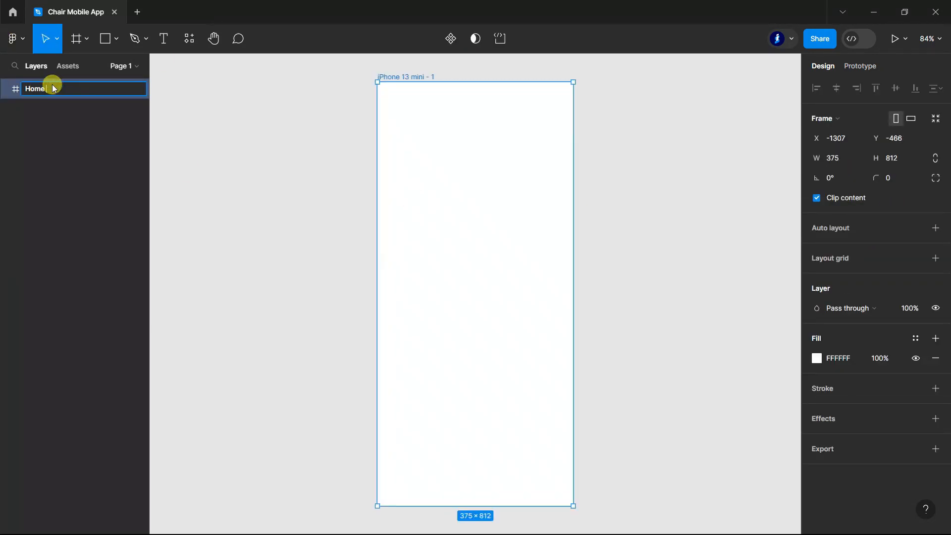
type("Home Page")
key("Return")
Step: Set the Home Page frame's corner radius to 30 and turn off clip content
left_click(255, 267)
left_click(540, 270)
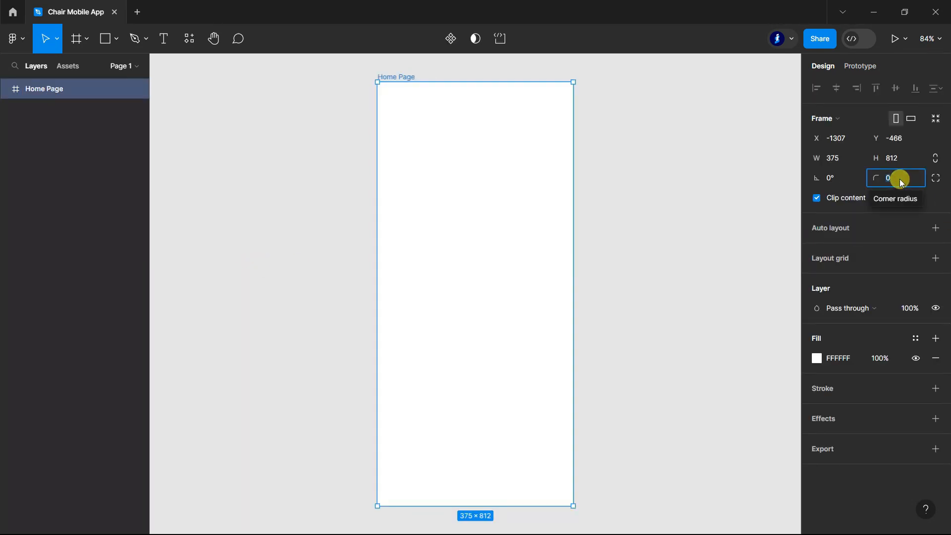
left_click(917, 205)
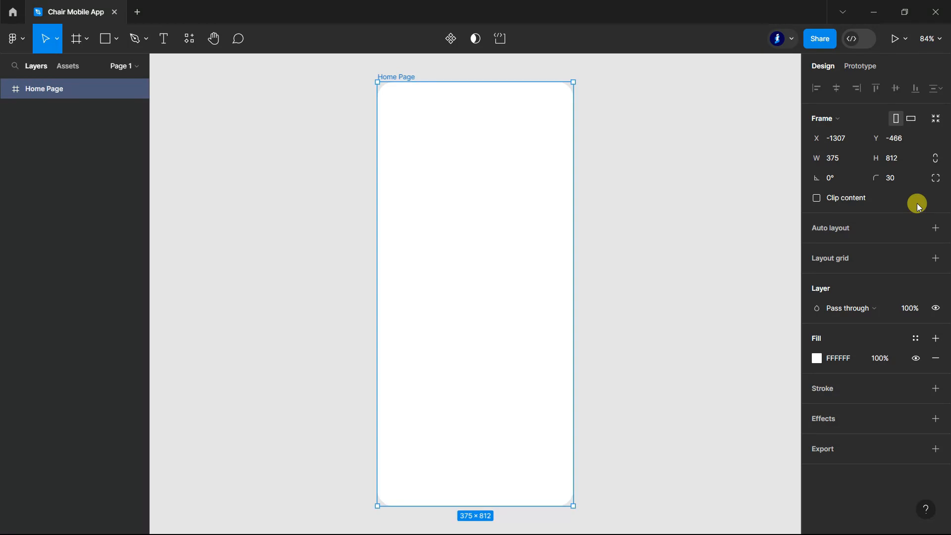
Step: Add a column layout grid to the Home Page frame with a count of 4 and a margin of 30
left_click(935, 258)
left_click(818, 279)
left_click(714, 281)
left_click(709, 295)
left_click(667, 329)
type("4")
left_click(773, 372)
type("24")
key("Return")
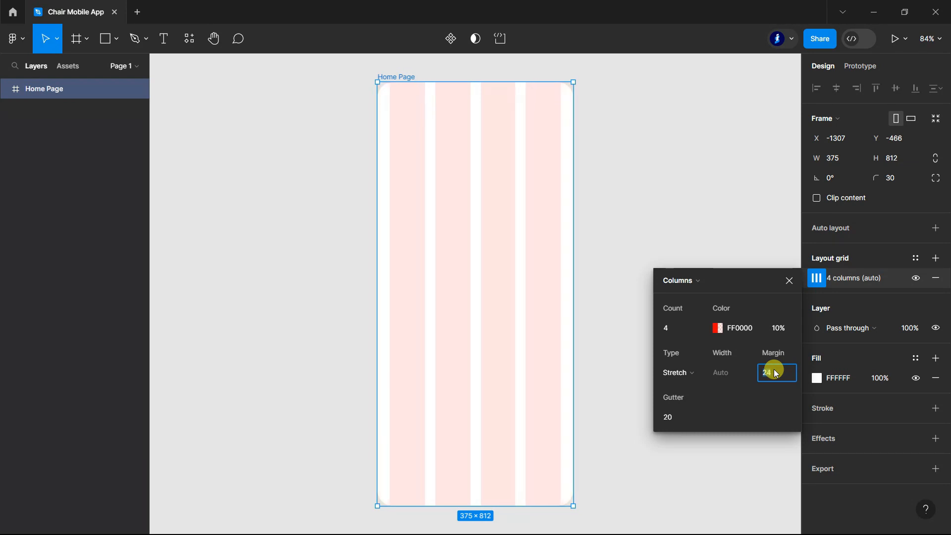
left_click(790, 281)
left_click(719, 245)
Step: Draw a rectangle about 380 × 812 covering the whole Home Page frame
scroll(702, 295, "up", 1)
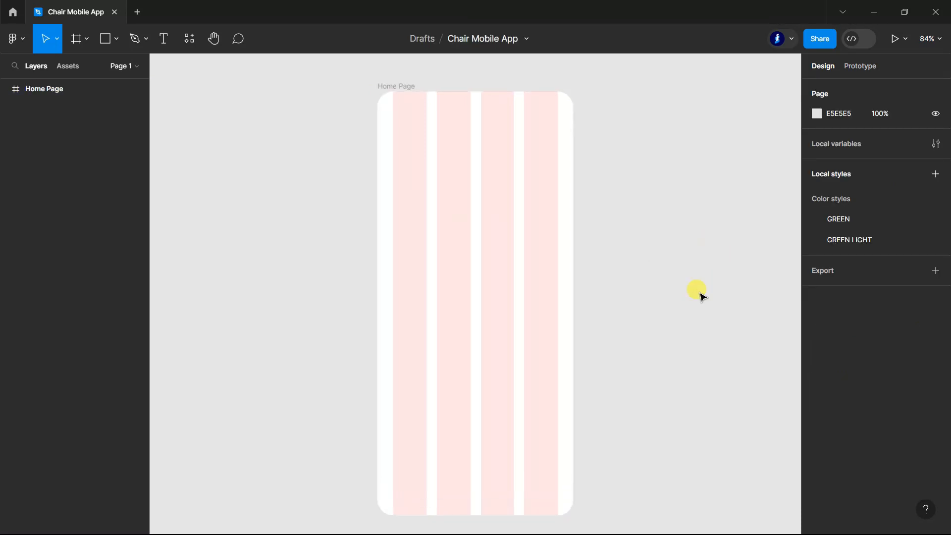
left_click(105, 39)
mouse_move(375, 89)
left_mouse_down()
mouse_move(510, 350)
mouse_move(576, 515)
left_mouse_up()
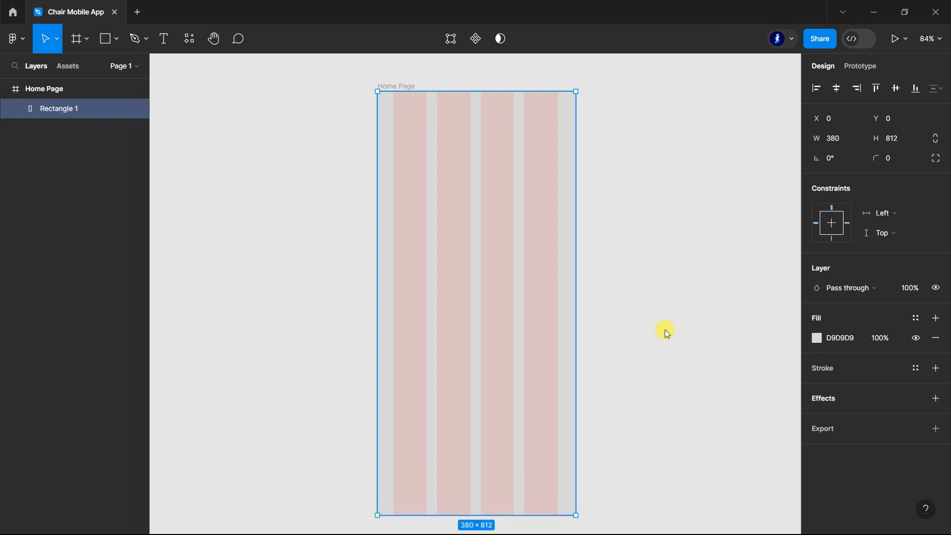
left_click(662, 320)
Step: Hide the Home Page frame's column layout grid
left_click(51, 87)
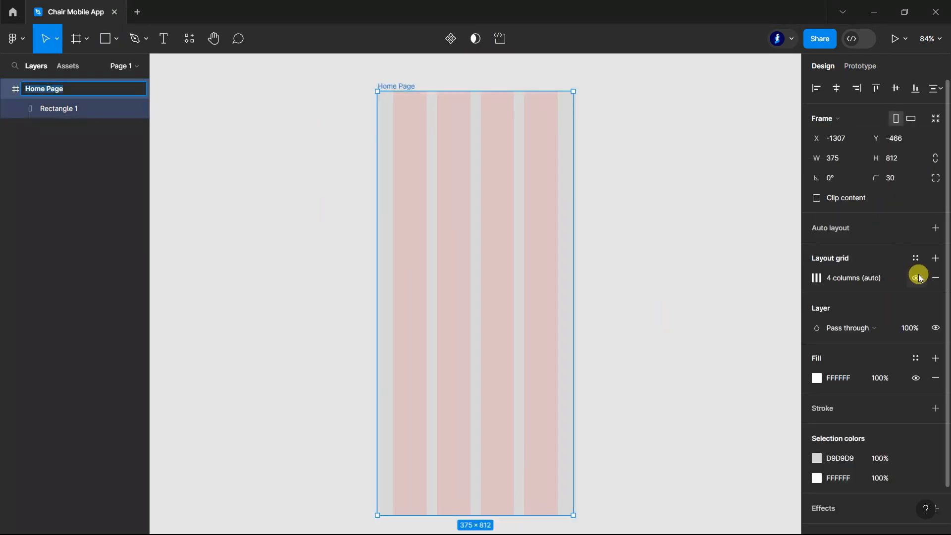
left_click(917, 276)
left_click(693, 260)
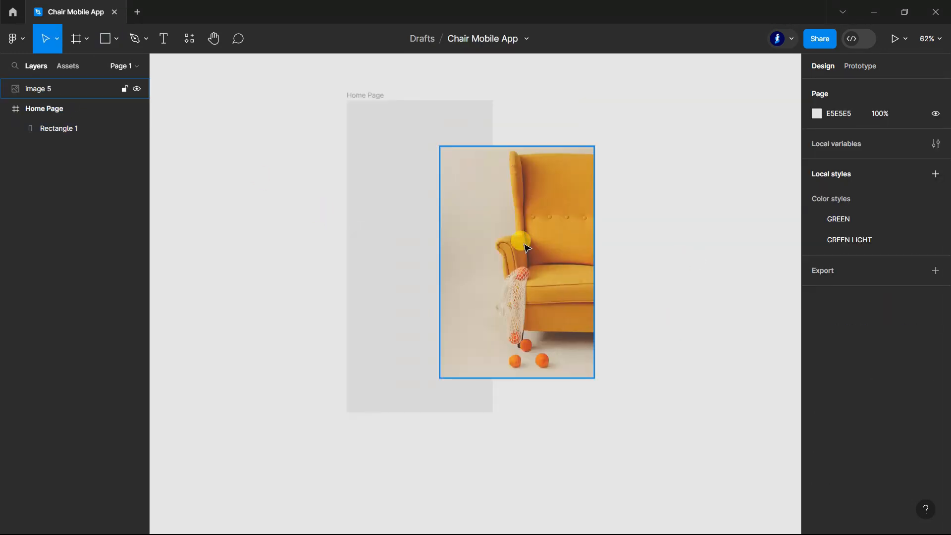
Step: Place the yellow armchair photo in the Home Page frame, about 402 × 603, at about X -27, Y 75
left_click(536, 239)
left_click_drag(508, 240, 426, 233)
left_click(578, 236)
scroll(578, 236, "down", 1)
scroll(577, 236, "up", 1)
left_click(465, 233)
left_click_drag(456, 237, 453, 226)
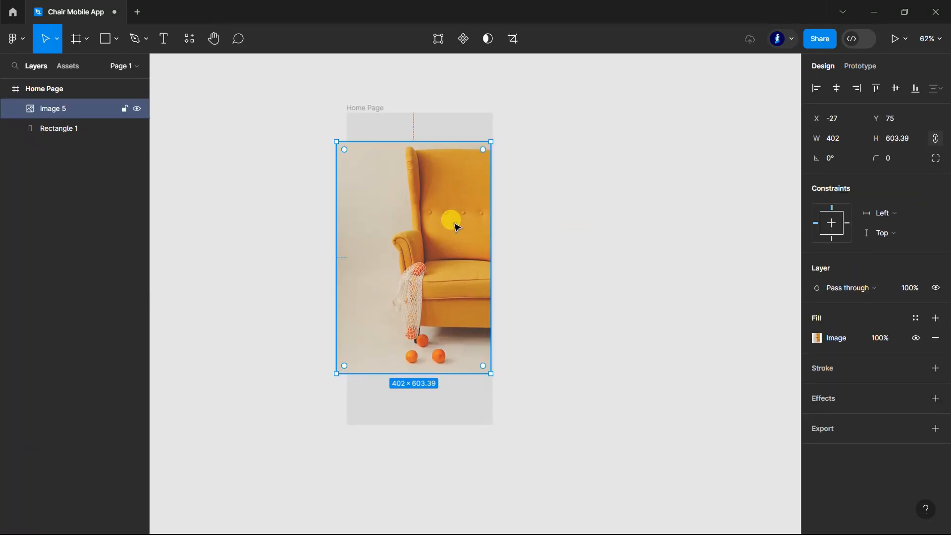
Step: Turn on clip content for the Home Page frame to crop the overhanging photo
left_click(49, 92)
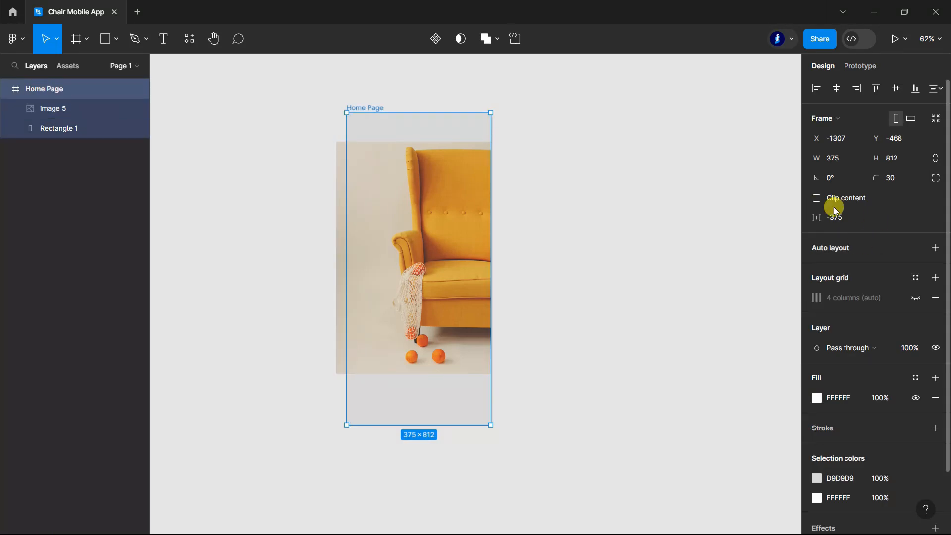
left_click(815, 195)
left_click(614, 285)
scroll(615, 286, "up", 1)
scroll(615, 285, "up", 1)
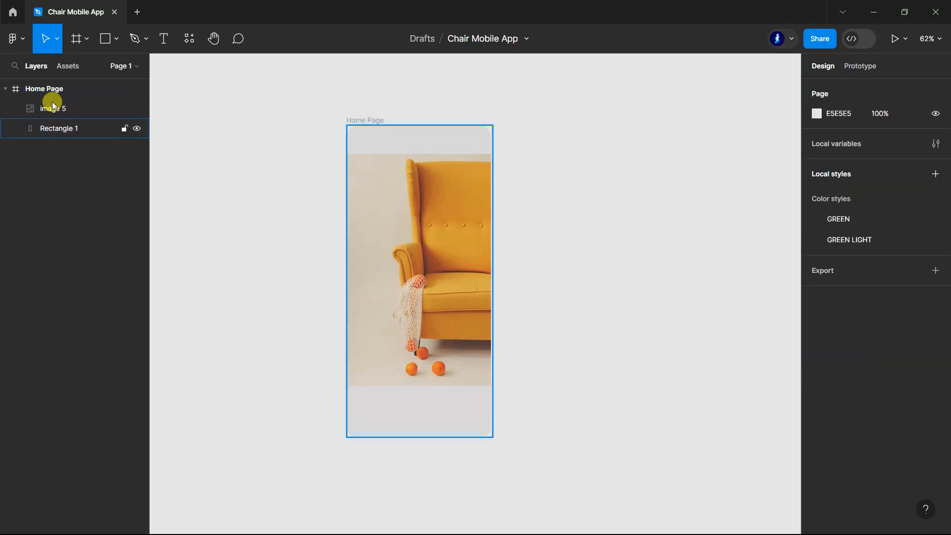
Step: Change the background rectangle's fill to a linear gradient running horizontally from its left edge to its right edge
left_click(59, 129)
left_click(819, 338)
left_click(686, 199)
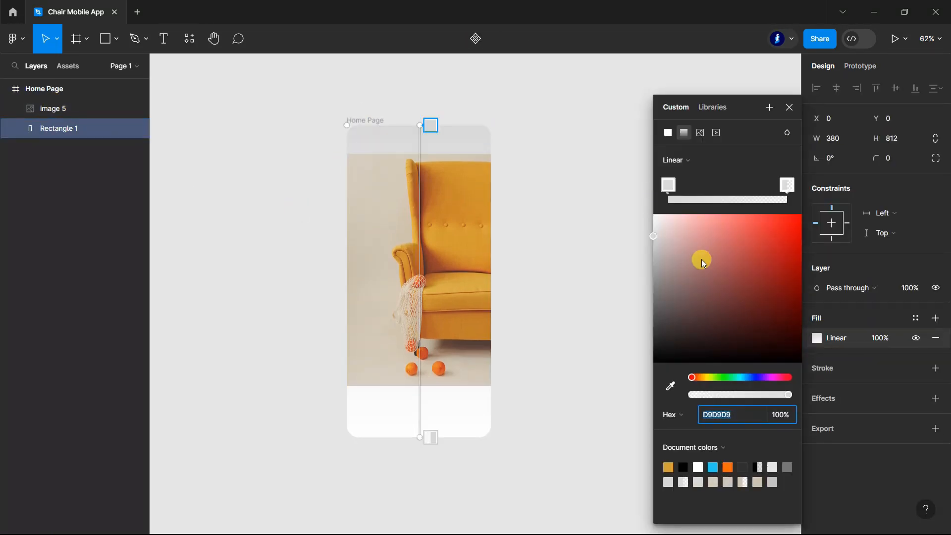
left_click_drag(419, 140, 355, 265)
left_click_drag(418, 434, 488, 270)
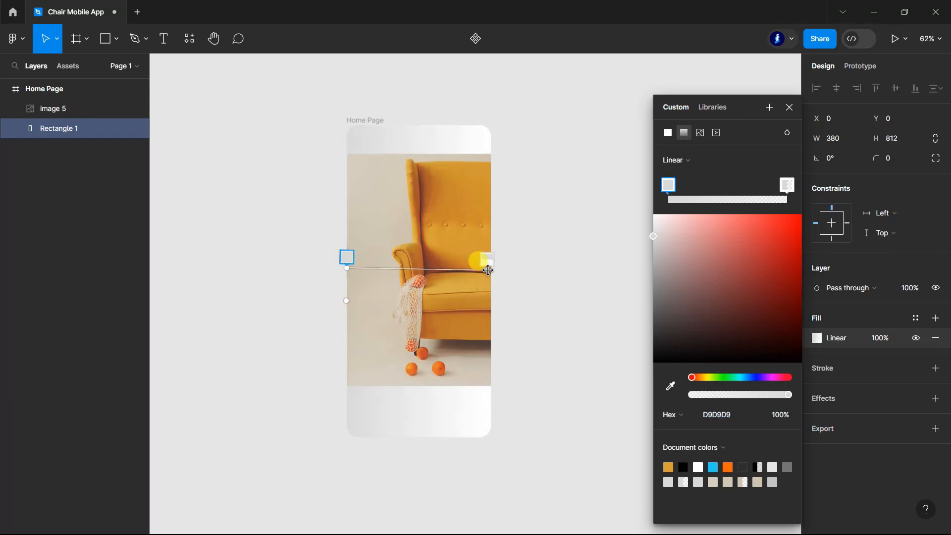
Step: Sample the photo's beige wall colours for both gradient stops of the background rectangle, using D5CDBE for the left stop
left_click(790, 187)
left_click(670, 386)
left_click(484, 145)
left_click(669, 185)
left_click(670, 386)
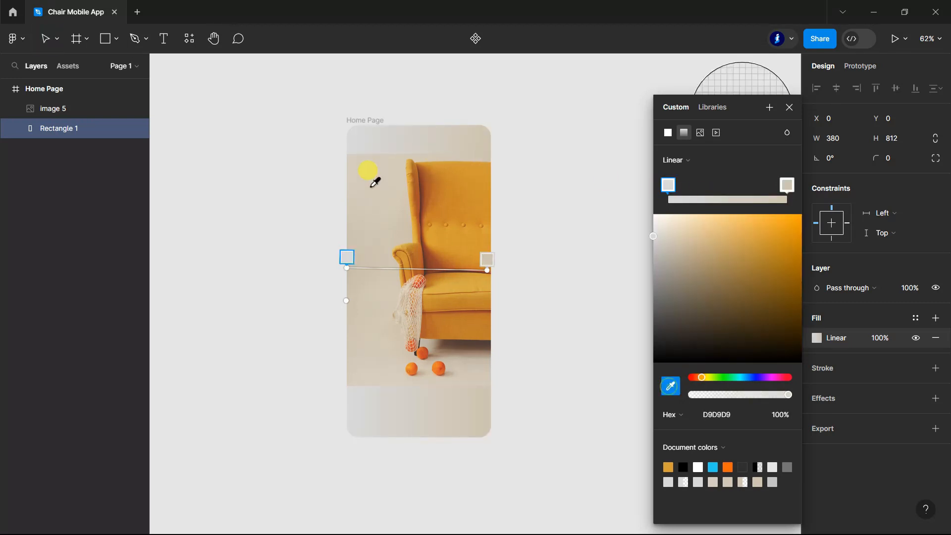
left_click(354, 157)
key("Escape")
scroll(518, 182, "down", 1)
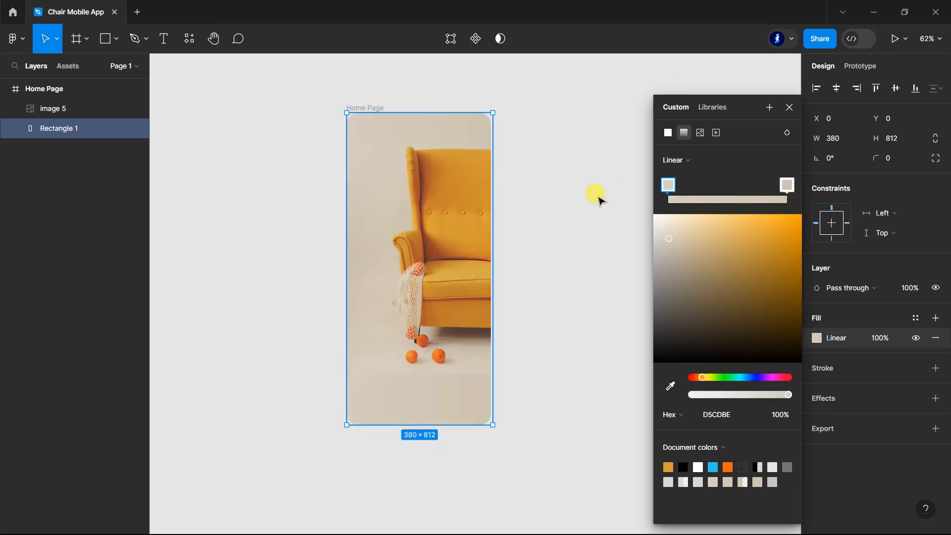
left_click(792, 109)
scroll(617, 196, "down", 1)
left_click(618, 196)
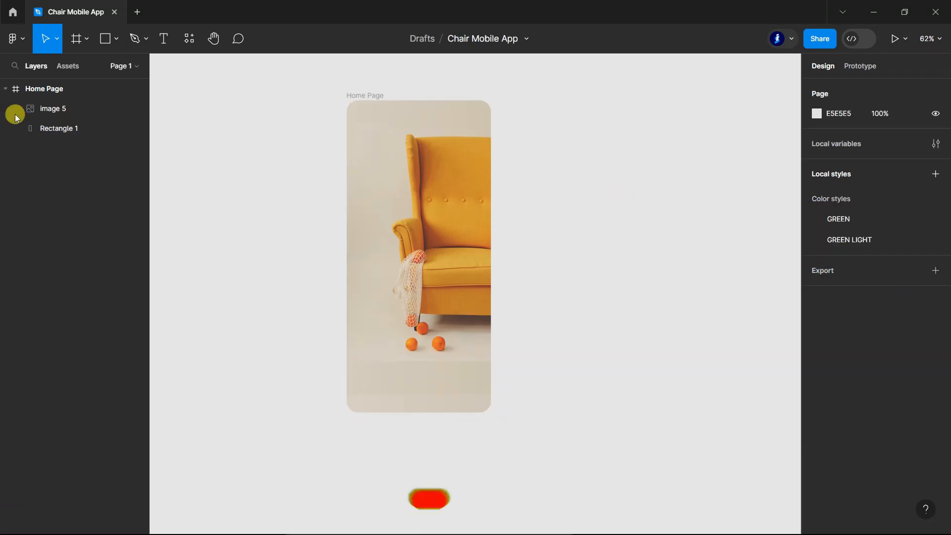
Step: Duplicate the background rectangle above the photo and shrink it to 375 × 227 along the frame's lower edge, at Y 585
left_click(66, 127)
left_click_drag(66, 127, 65, 100)
left_click_drag(433, 99, 423, 325)
left_click_drag(493, 366, 490, 366)
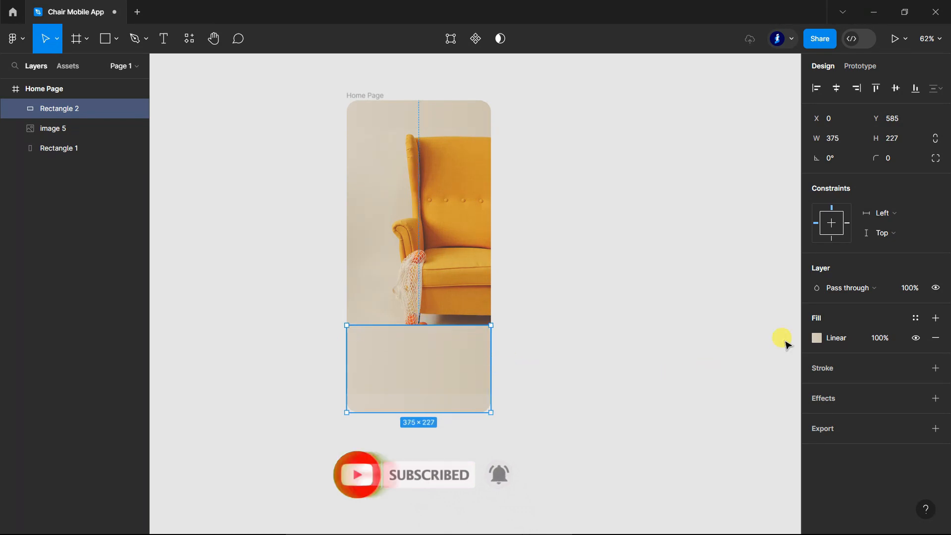
Step: Turn the lower rectangle's gradient vertical, fading from a transparent top to solid beige CFC4B0 just above the middle
left_click(817, 338)
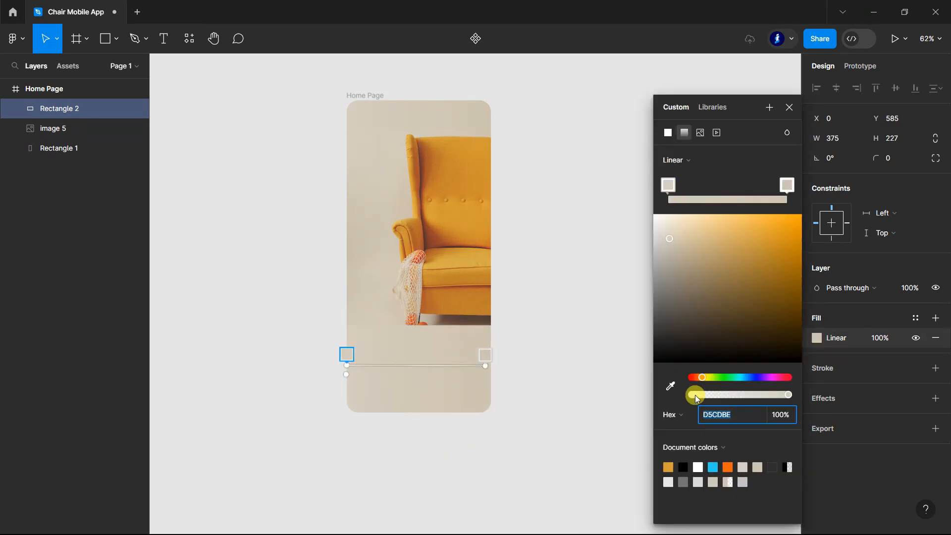
left_click_drag(696, 398, 691, 399)
left_click_drag(349, 365, 406, 325)
left_click_drag(483, 367, 430, 370)
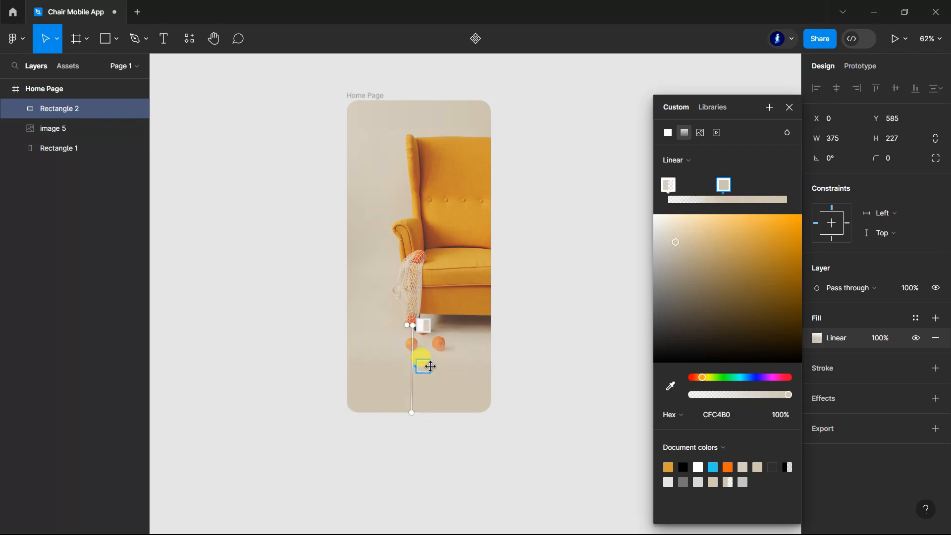
left_click(790, 108)
left_click(700, 306)
Step: Draw a button rectangle about 277 × 65 across the lower part of the Home Page frame
scroll(694, 297, "down", 3)
scroll(629, 179, "up", 2)
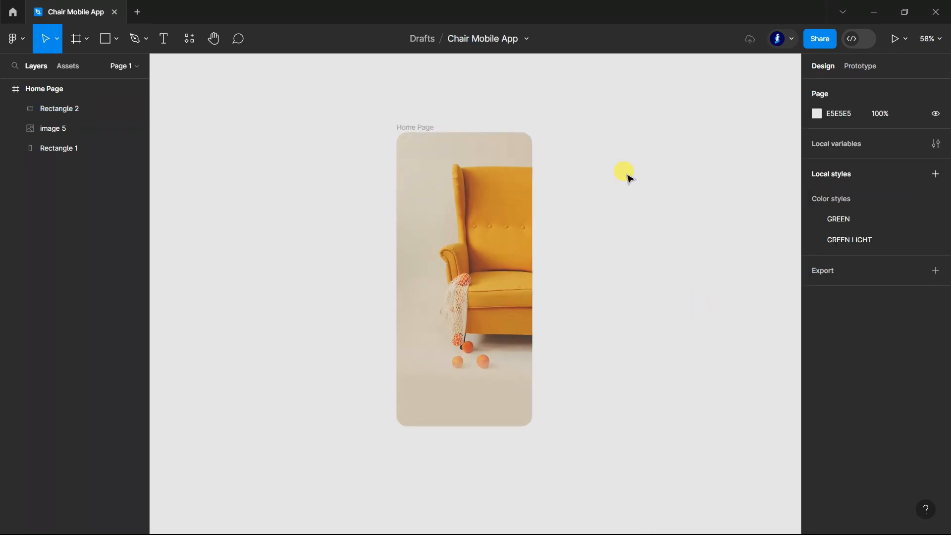
scroll(569, 414, "up", 4)
scroll(556, 437, "up", 1)
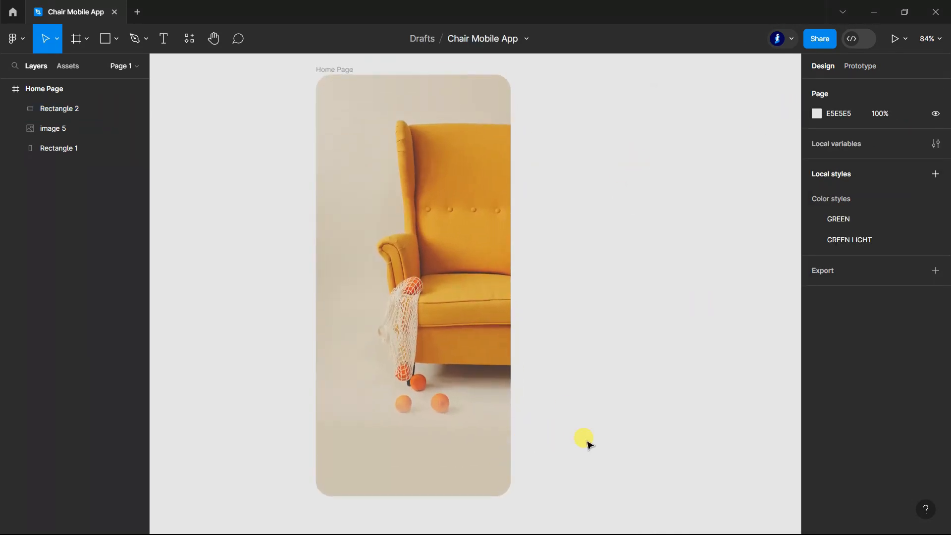
left_click(103, 39)
left_click_drag(341, 404, 486, 439)
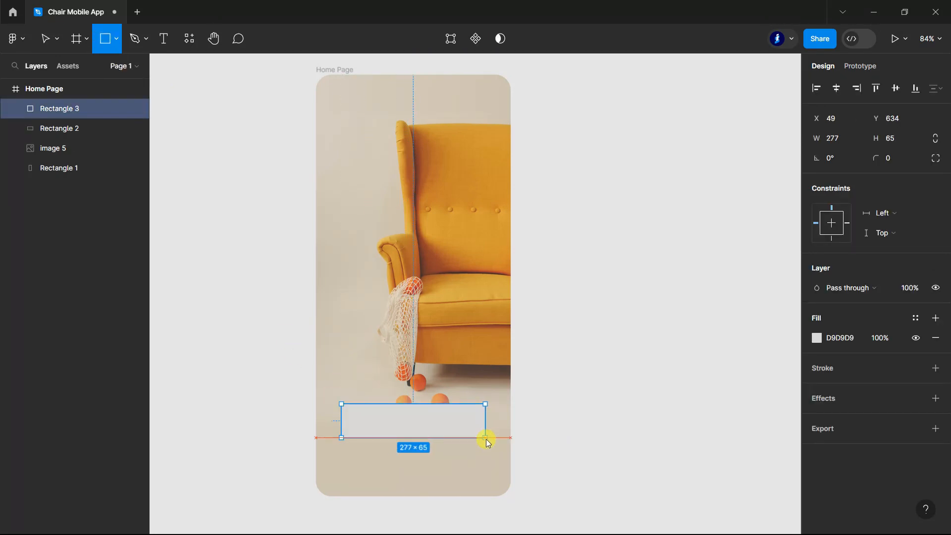
Step: Show the layout grid and stretch the button rectangle to the column margins, 315 wide, positioned at X 30, Y 623
left_click(53, 90)
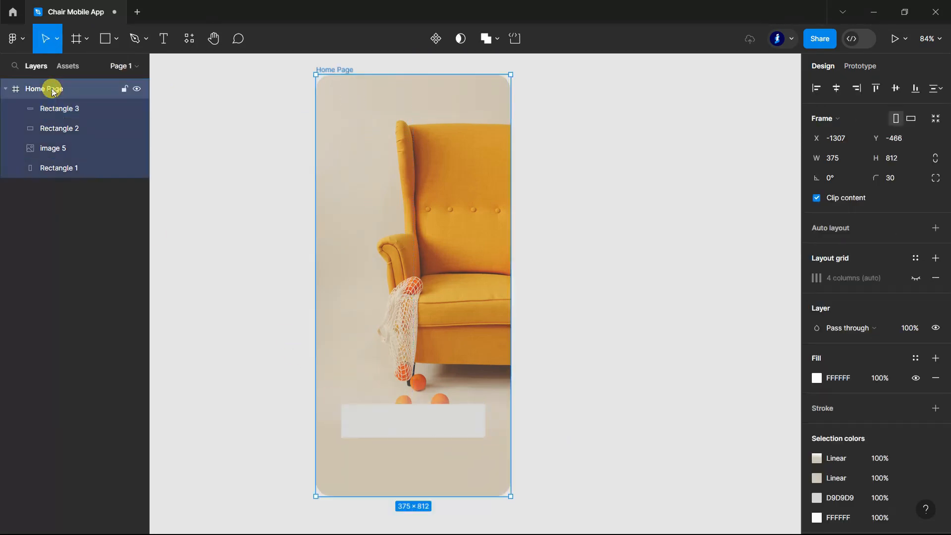
left_click(917, 278)
scroll(389, 462, "up", 2)
left_click(429, 386)
left_click_drag(329, 386, 317, 386)
left_click_drag(507, 384, 521, 382)
left_click_drag(452, 388, 455, 385)
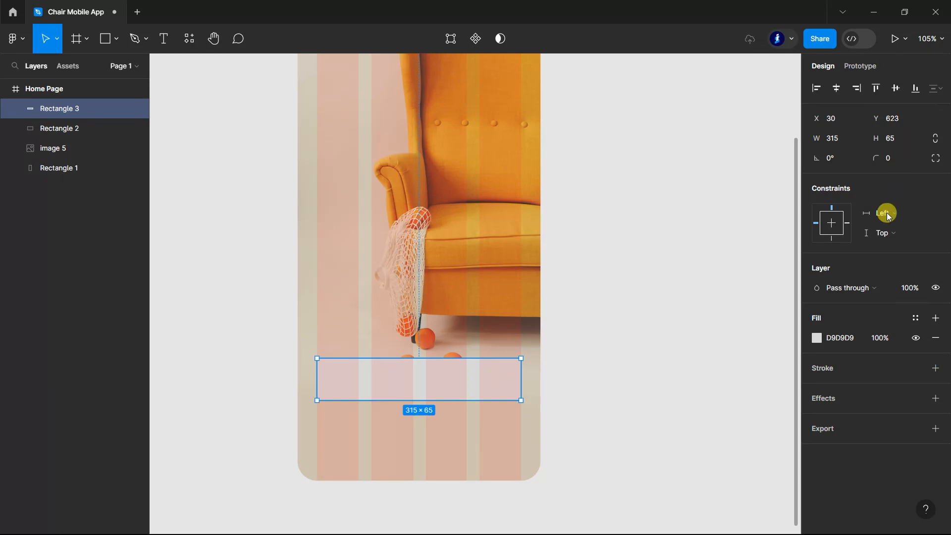
Step: Set the button rectangle's corner radius to 10 and hide the frame's layout grid
left_click(891, 157)
type("10")
key("Return")
left_click(59, 88)
left_click(916, 278)
left_click(649, 312)
Step: Set the button rectangle's fill colour to white, ffffff
scroll(484, 361, "down", 1)
left_click(484, 361)
key("Return")
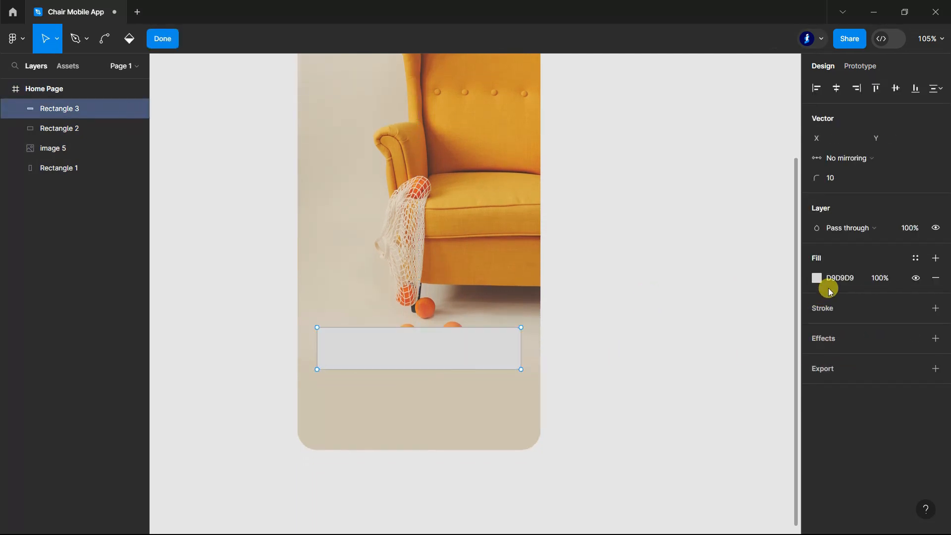
left_click(163, 39)
type("ffff")
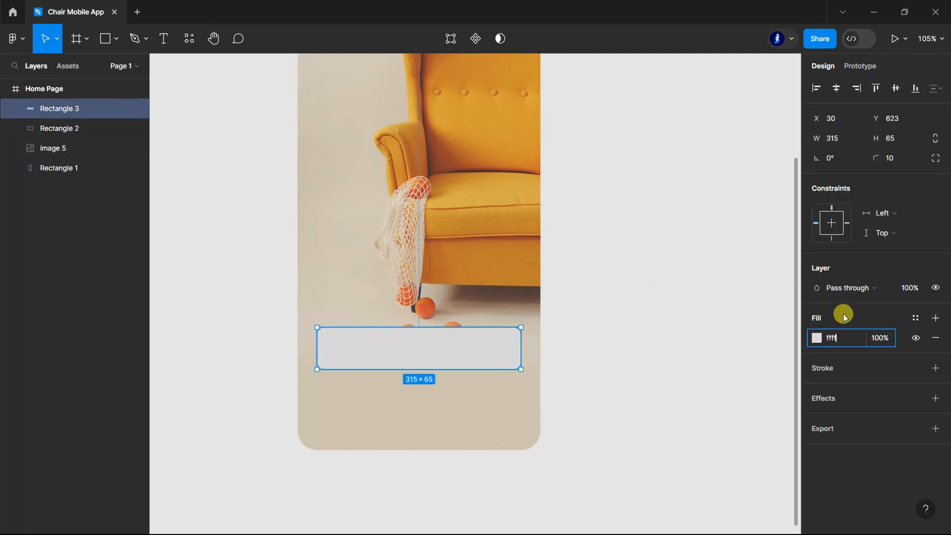
type("ff")
key("Return")
left_click(672, 369)
scroll(673, 370, "down", 1)
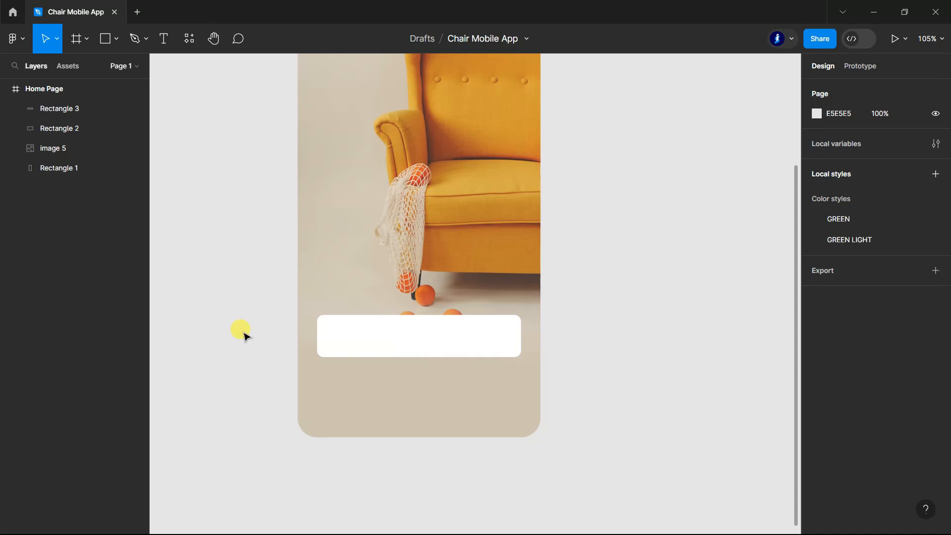
Step: Add the text "Log in" and center it on the white button
left_click(164, 38)
left_click(382, 337)
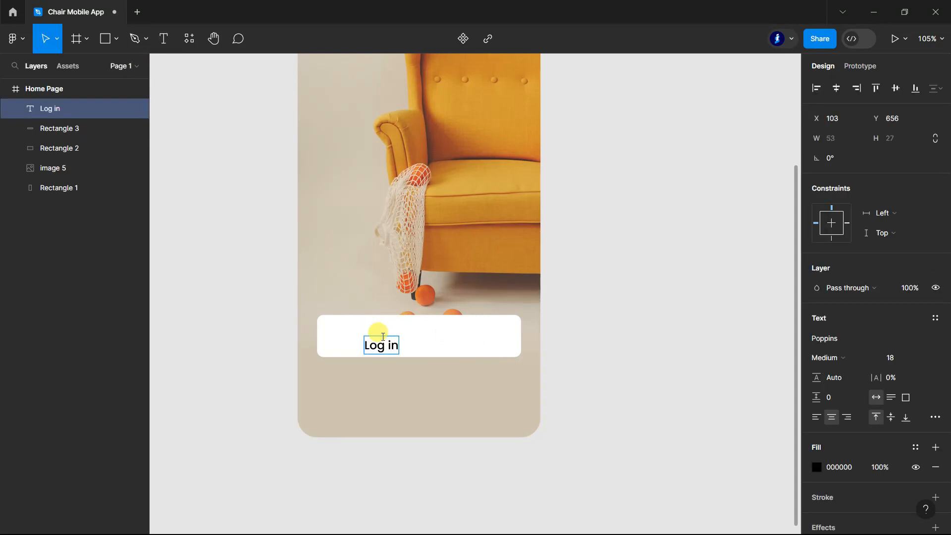
left_click_drag(391, 344, 424, 340)
left_click(648, 347)
scroll(648, 349, "down", 1)
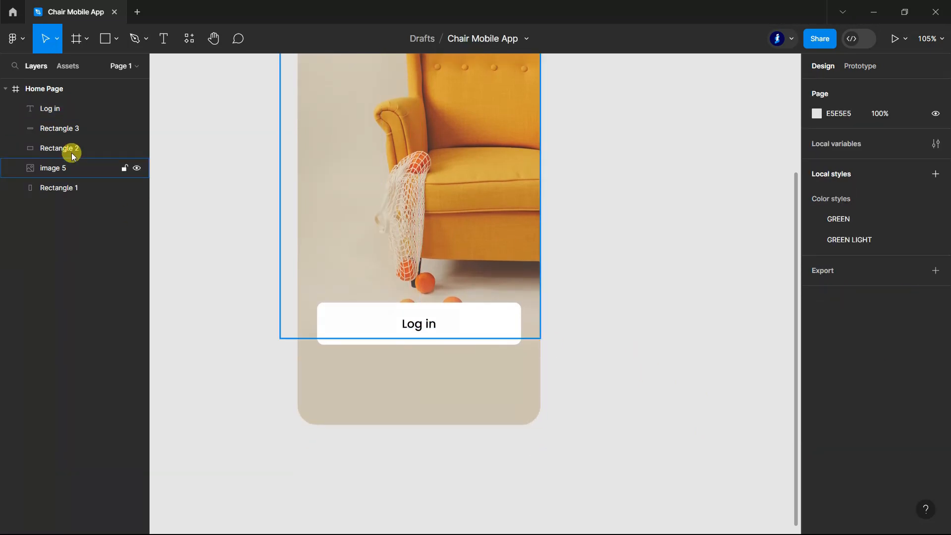
Step: Group the button text with its white rectangle and name the group Log in
left_click(60, 127)
left_click(64, 109, "shift")
key("ctrl+g")
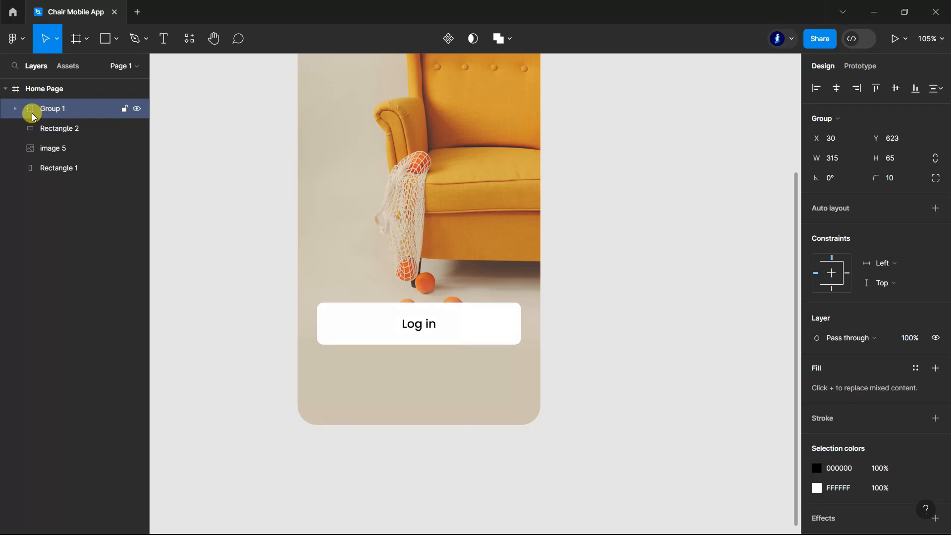
left_click(74, 130)
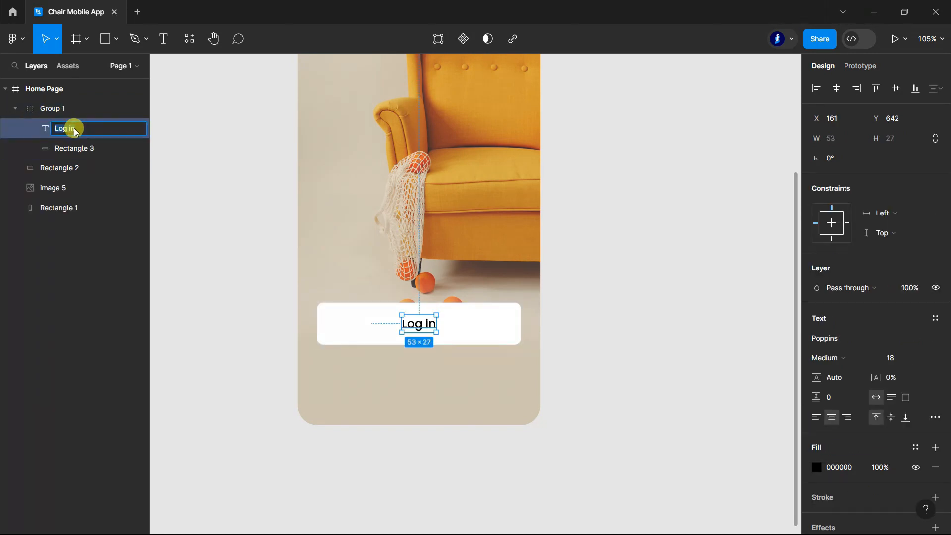
double_click(51, 109)
left_click(13, 112)
Step: Group the two gradient rectangles and the armchair photo, and name the group Bg
left_click(50, 167)
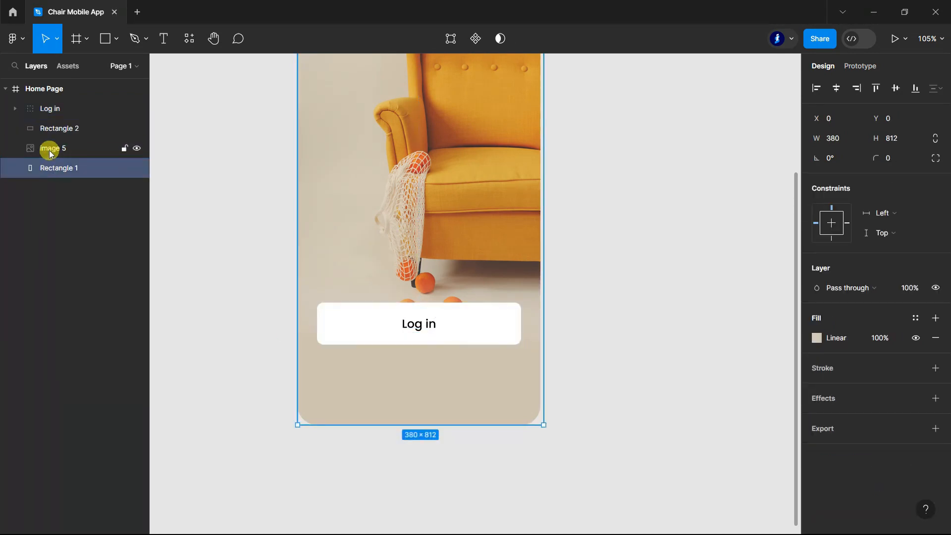
left_click(50, 128, "shift")
key("ctrl+g")
double_click(53, 130)
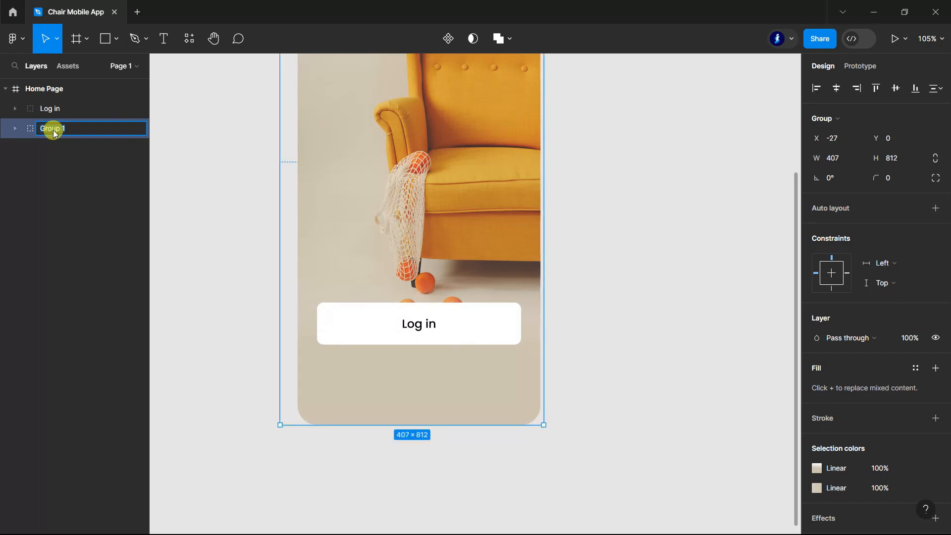
type("Bg")
left_click(206, 219)
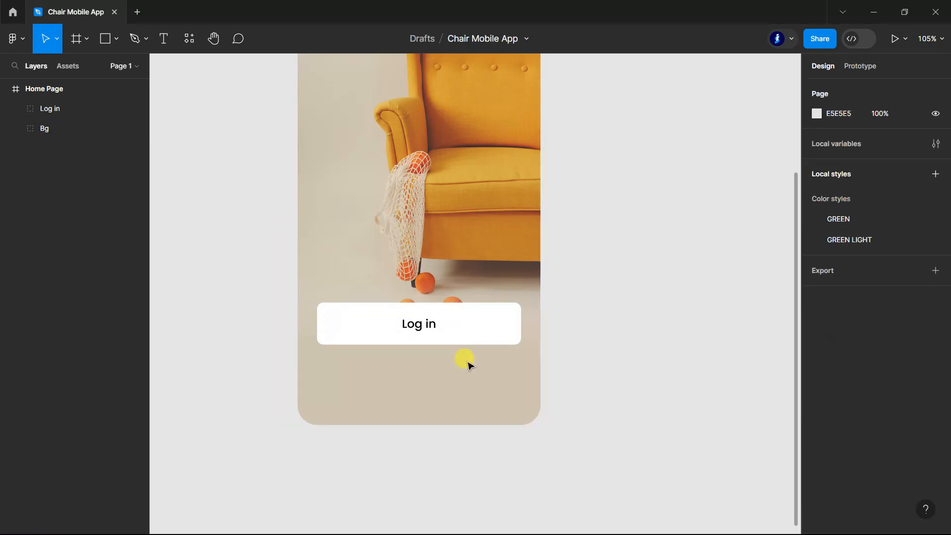
scroll(584, 392, "up", 4)
scroll(607, 394, "down", 4)
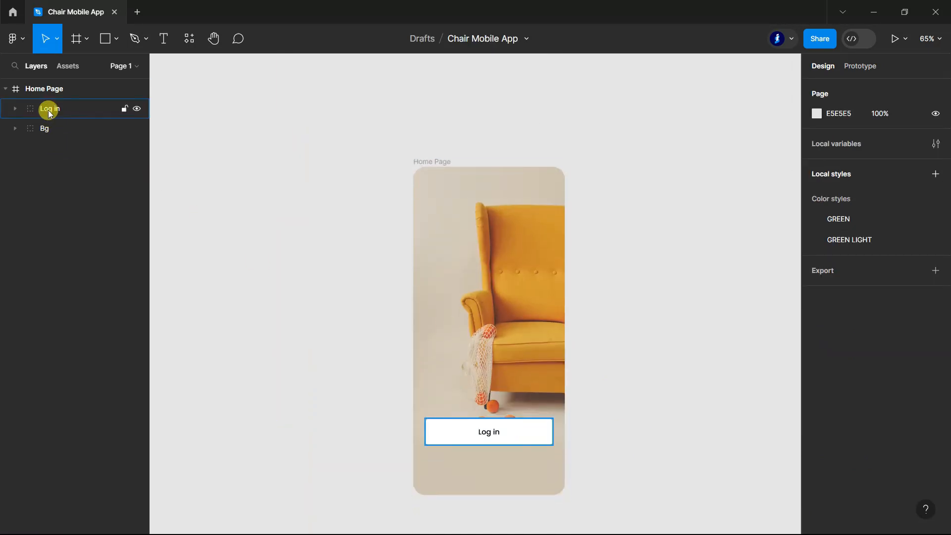
Step: Duplicate the Log in button group and place the copy directly below the original at Y 703
left_click(47, 109)
scroll(603, 297, "down", 5)
scroll(534, 454, "up", 5)
left_click_drag(484, 322, 485, 387, "alt")
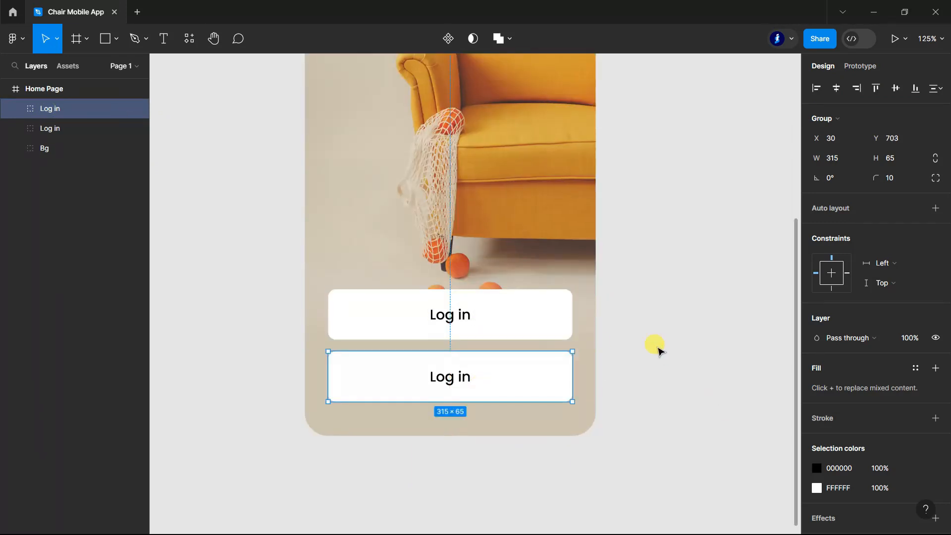
scroll(657, 348, "down", 1)
left_click(653, 350)
Step: Fill the duplicated button's rectangle with the orange document colour D79F38
double_click(534, 306)
left_click(815, 341)
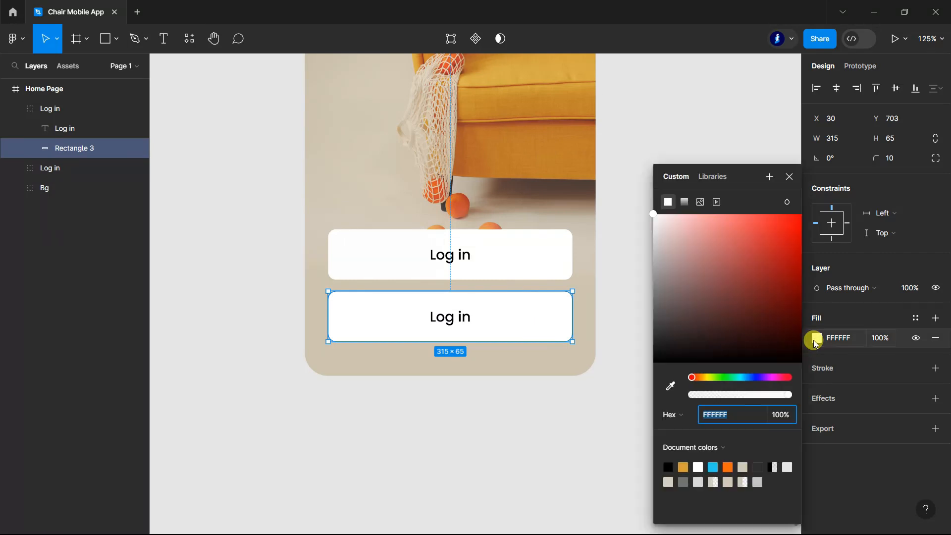
left_click(686, 463)
left_click(791, 178)
Step: Change the orange button's label to "Sign in"
left_click(164, 39)
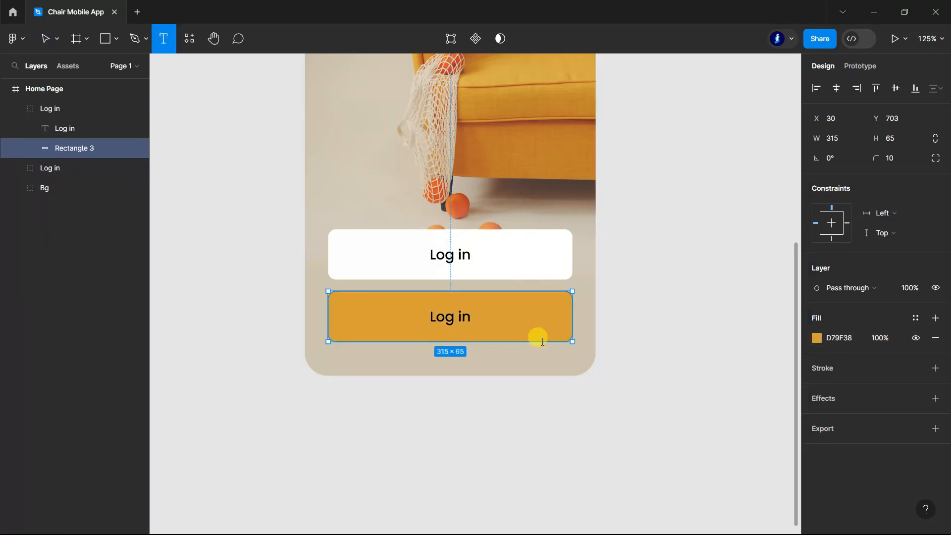
scroll(395, 302, "up", 3)
left_click(410, 301)
left_click_drag(410, 302, 374, 298)
type("Sign")
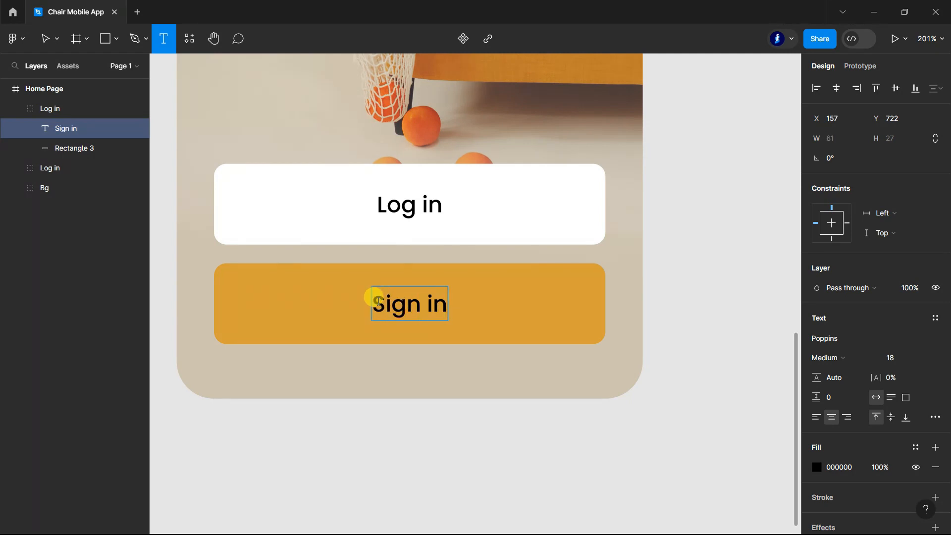
Step: Set the Sign in label's text colour to white, FFFFFF
key("ctrl+a")
left_click(837, 467)
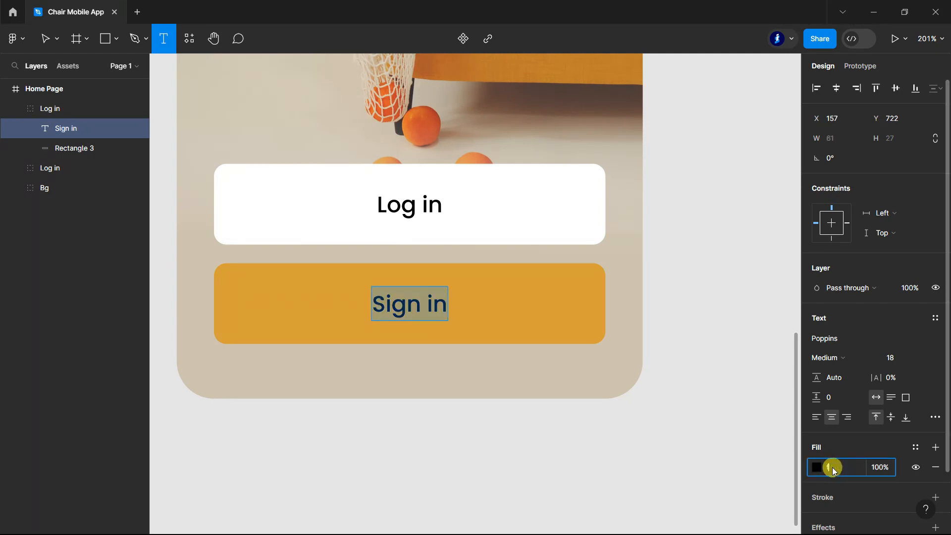
key("Return")
left_click(46, 39)
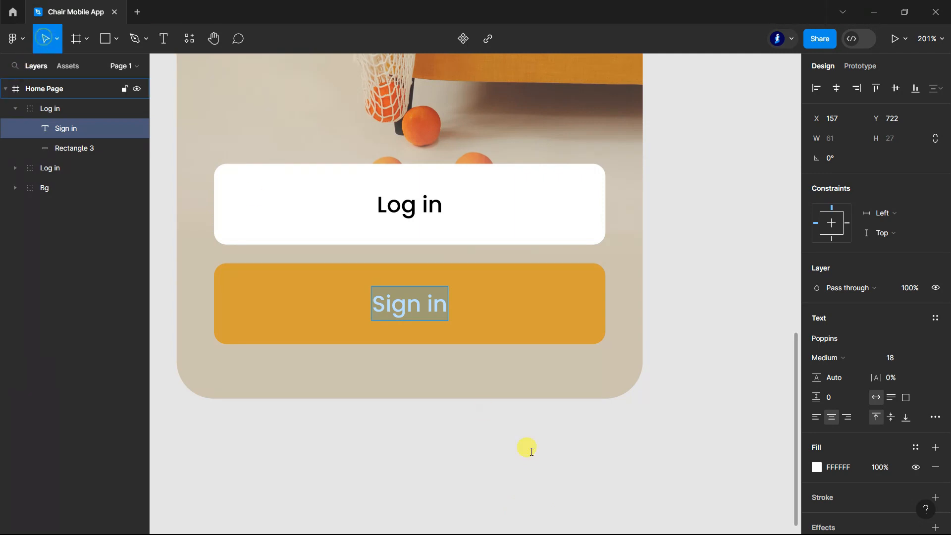
left_click(558, 468)
Step: Rename the orange button's group as Sign in and collapse it in the layer list
scroll(558, 468, "down", 5)
scroll(545, 431, "up", 1)
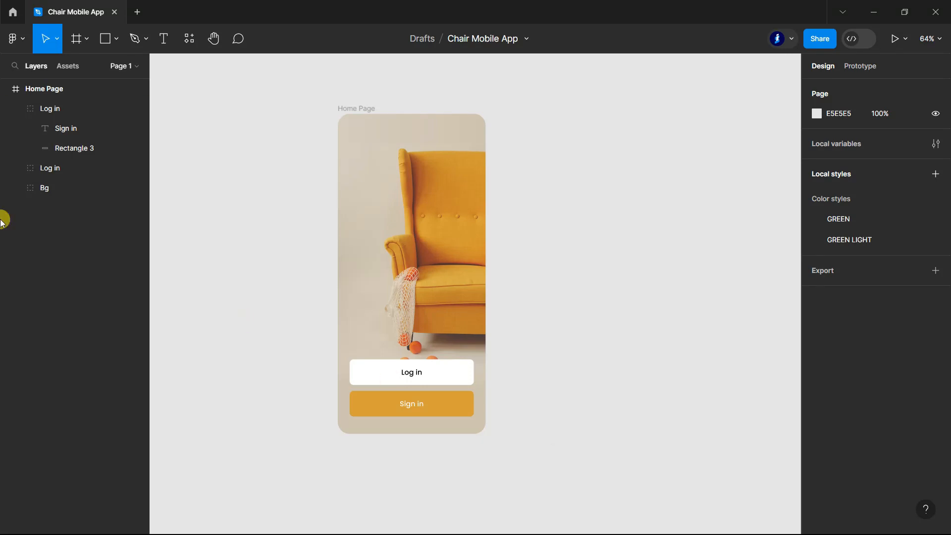
double_click(60, 128)
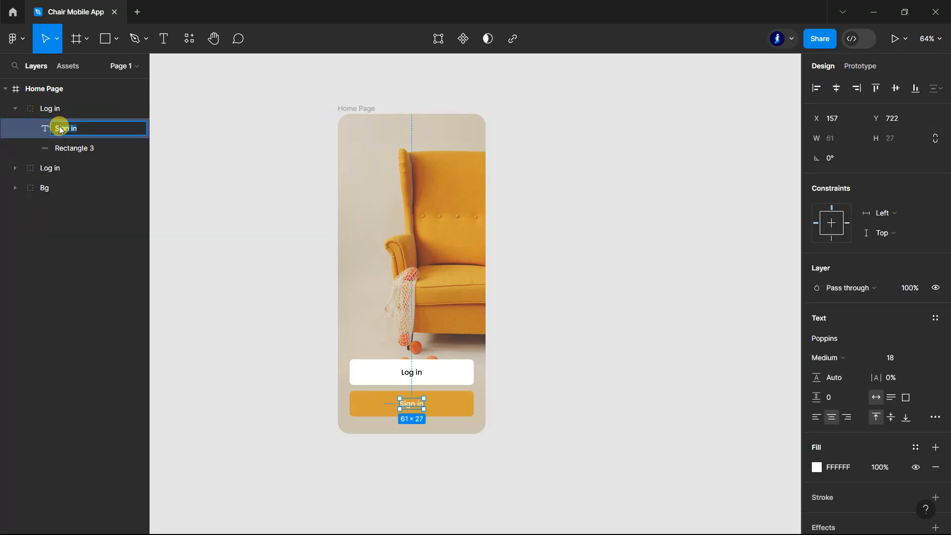
double_click(51, 109)
type("Sign in")
left_click(15, 109)
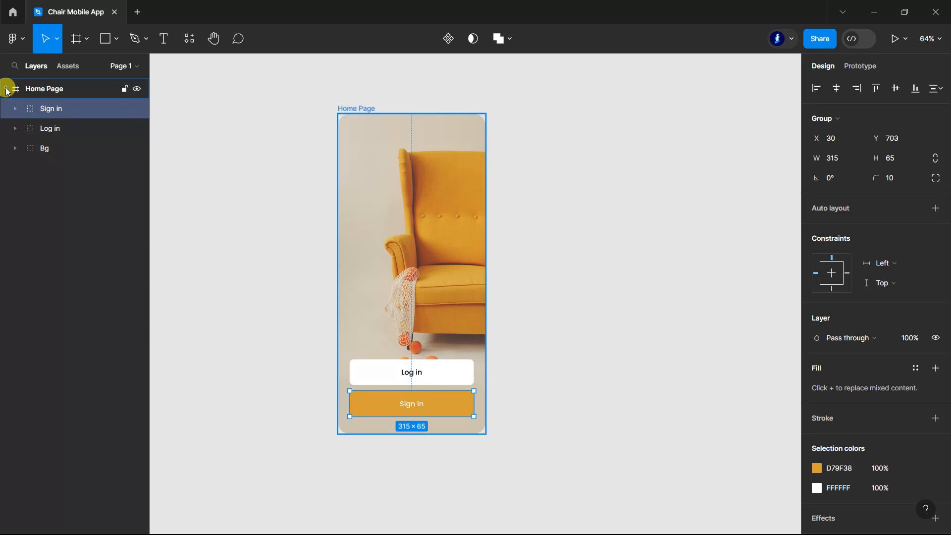
Step: Duplicate the Home Page frame and place the copy beside the original on its right
left_click(6, 89)
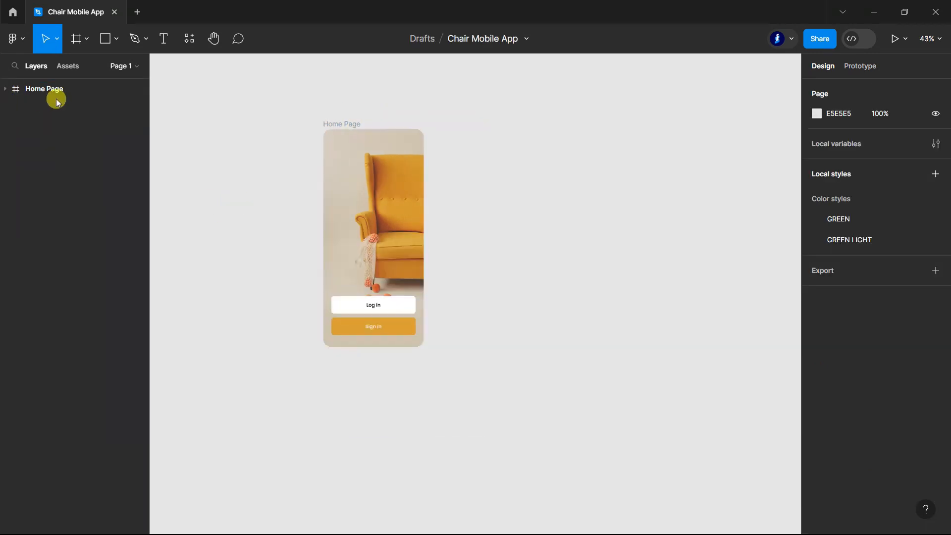
left_click(57, 96)
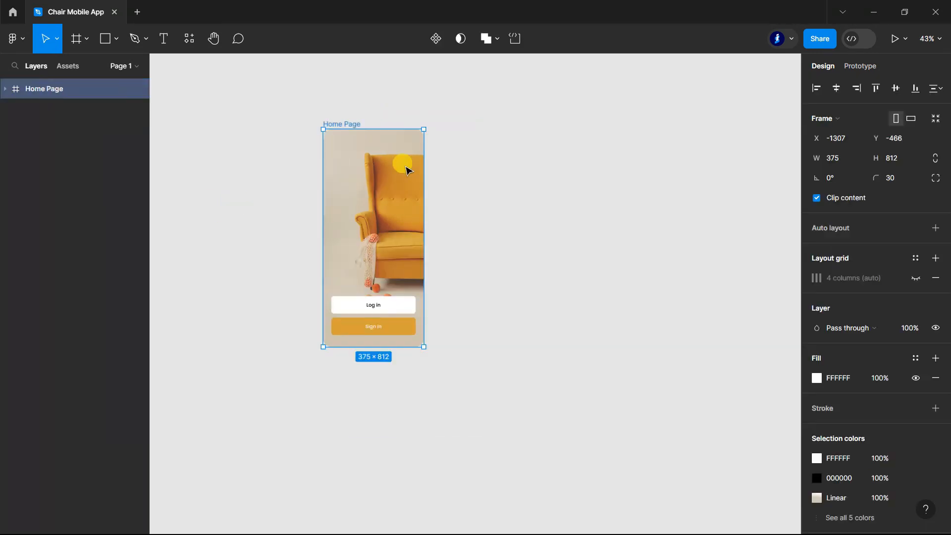
left_click_drag(399, 164, 505, 168)
Step: Delete the Bg, Log in and Sign in groups from the duplicated Home Page frame
key("Escape")
left_click(5, 108)
left_click(4, 91)
left_click(47, 148)
left_click(64, 129, "shift")
left_click(65, 111, "shift")
key("Delete")
Step: Rename the emptied frame copy as Detail Page
double_click(31, 90)
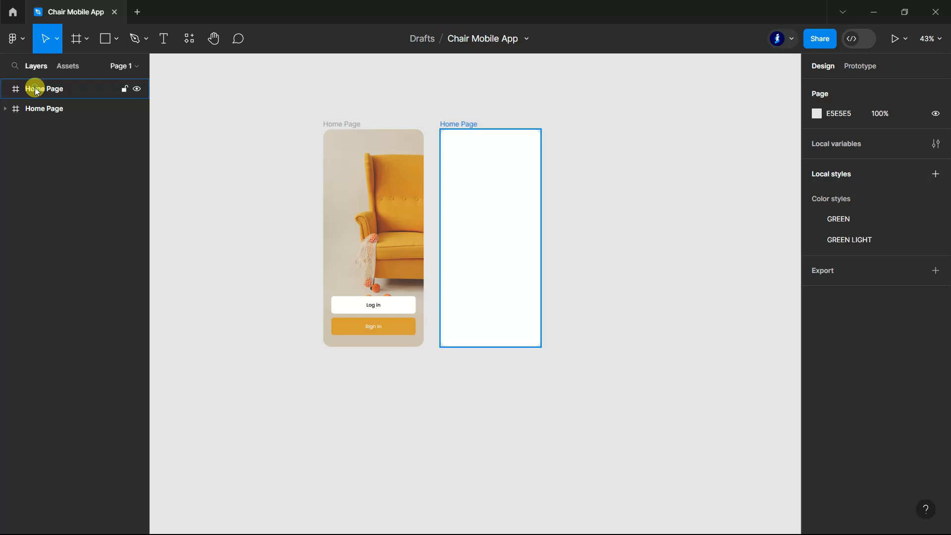
scroll(591, 97, "up", 1)
scroll(591, 97, "up", 1)
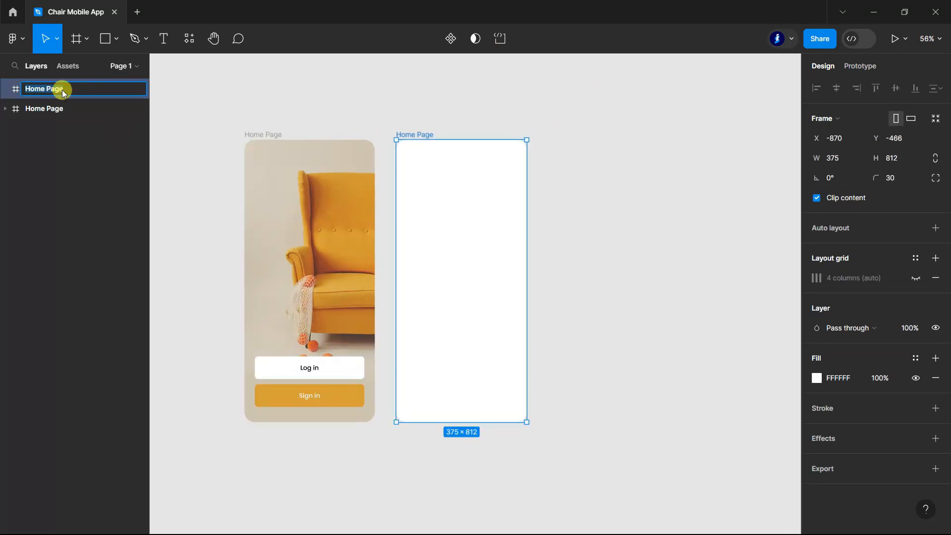
type("De")
left_click(629, 282)
Step: Draw a horizontal line about 23 px wide near the upper-left corner of the Detail Page frame
scroll(628, 297, "up", 1)
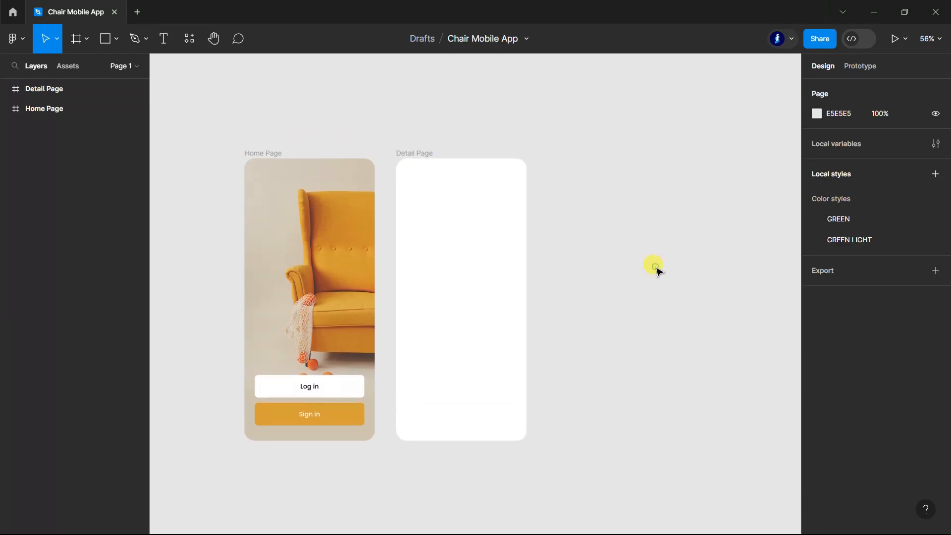
scroll(616, 291, "down", 1)
scroll(400, 127, "up", 5)
left_click(118, 38)
left_click(85, 85)
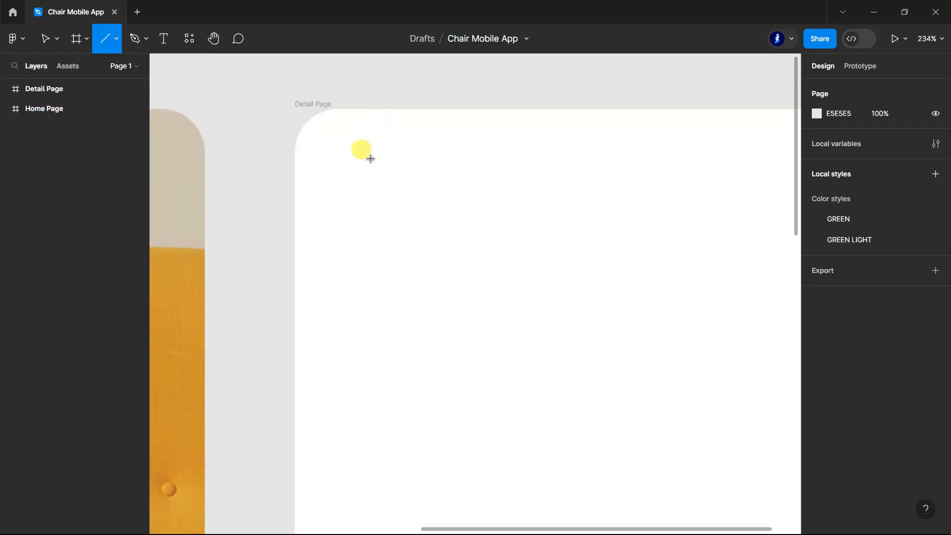
mouse_move(339, 165)
left_mouse_down()
mouse_move(385, 169)
mouse_move(372, 166)
left_mouse_up()
left_click(237, 191)
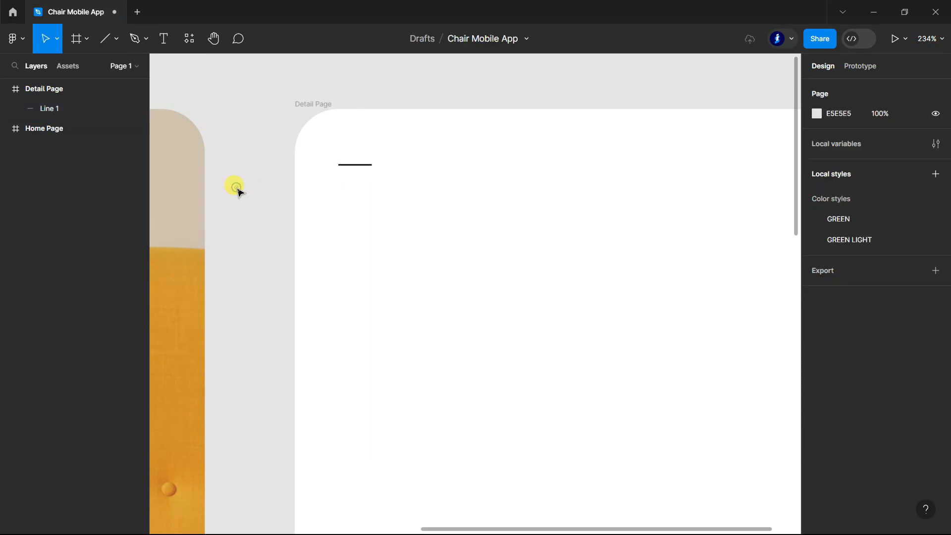
Step: Give the short line round caps at both ends and a stroke thickness of 2
scroll(355, 166, "up", 2)
left_click(356, 167)
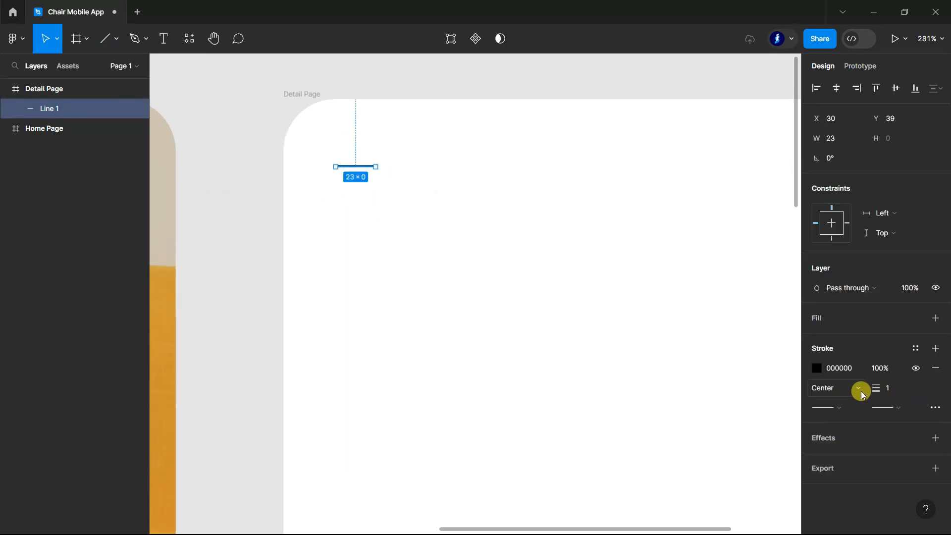
left_click(903, 412)
left_click(851, 498)
left_click(844, 408)
left_click(849, 501)
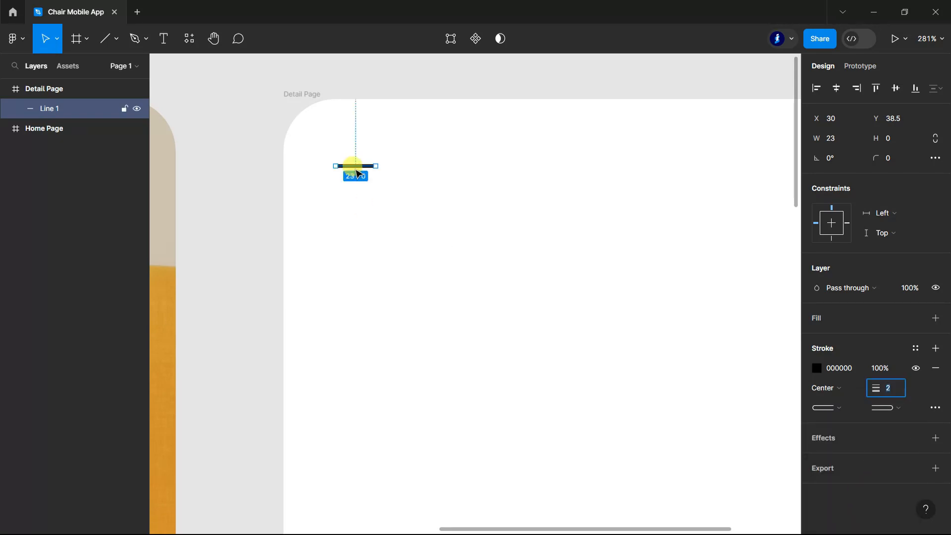
Step: Show the Detail Page's layout grid and move the short line down to about Y 47, keeping it at X 30
left_click(34, 89)
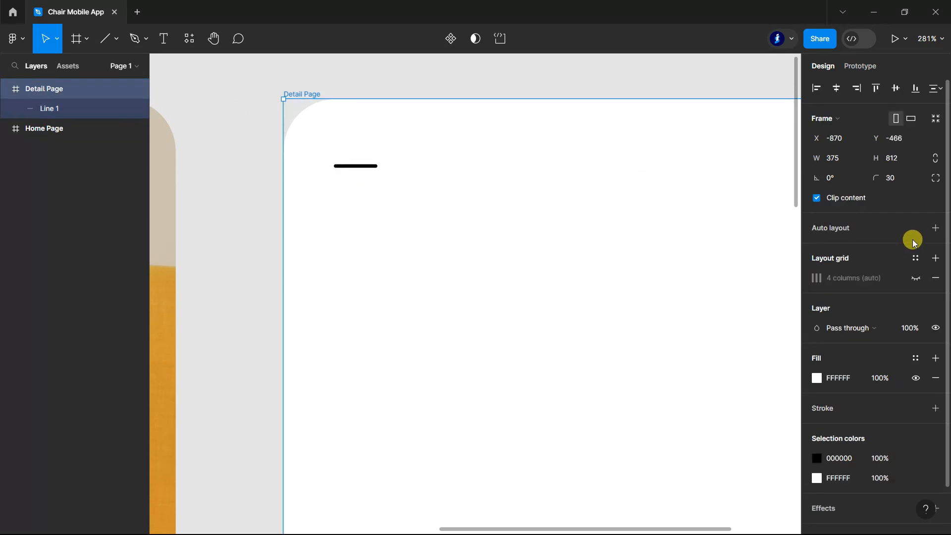
left_click(915, 278)
left_click(357, 165)
left_click(163, 39)
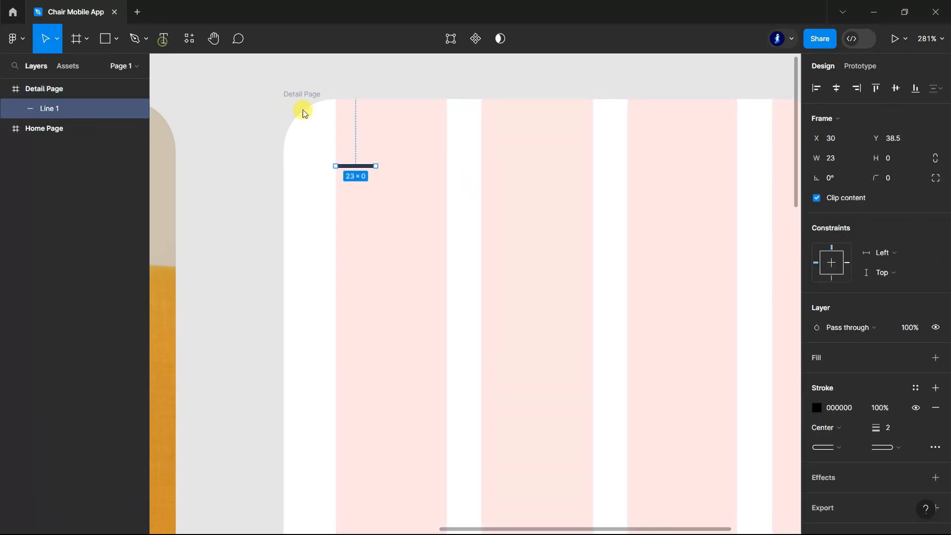
left_click(45, 38)
left_click_drag(364, 164, 365, 171)
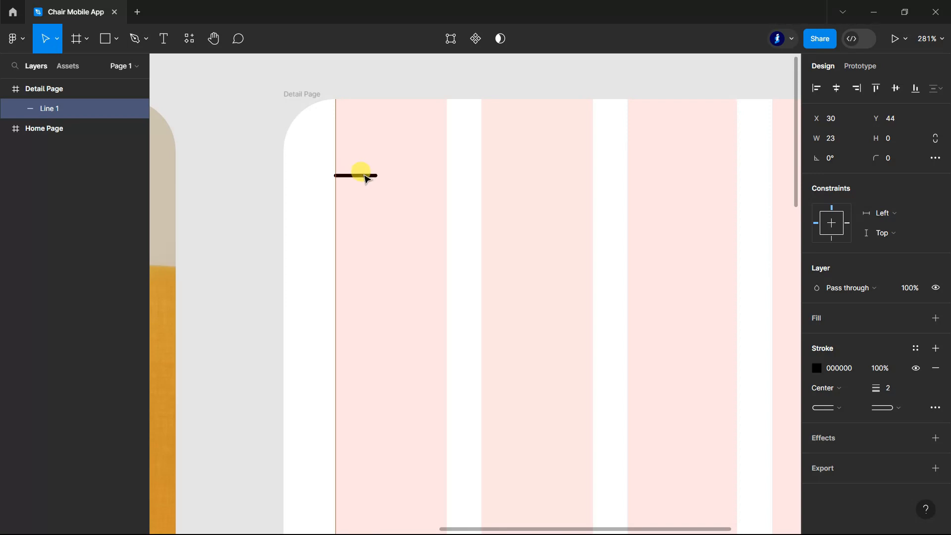
Step: Duplicate the short line twice below itself, about 9 px apart, to form a three-line menu icon
left_click_drag(366, 178, 369, 213)
left_click(366, 182)
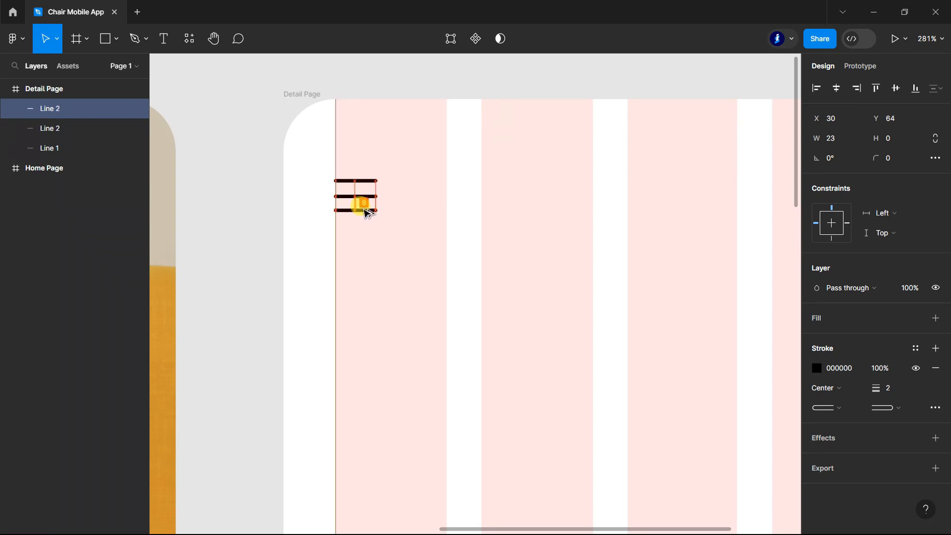
scroll(364, 196, "down", 2)
left_click(473, 87)
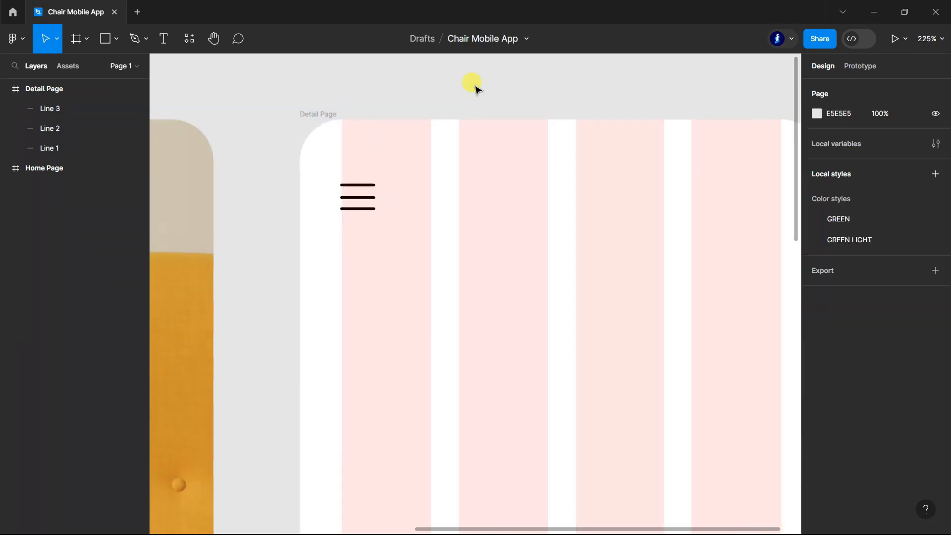
Step: Nudge the menu icon's lowest line down to Y 65 so the three lines are evenly spaced
scroll(357, 198, "up", 5)
left_click(392, 226)
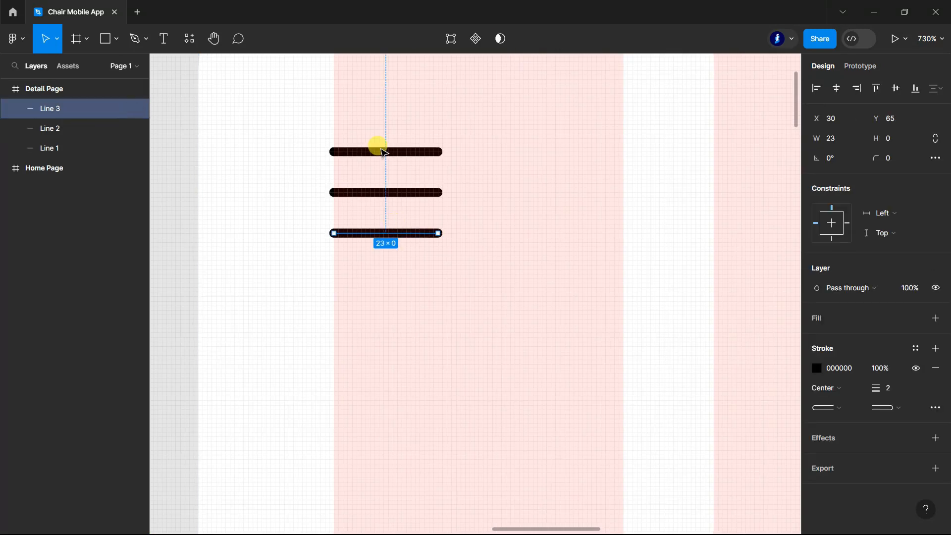
scroll(377, 146, "down", 3)
scroll(369, 149, "down", 5)
scroll(304, 113, "down", 3)
left_click(605, 252)
scroll(609, 257, "up", 2)
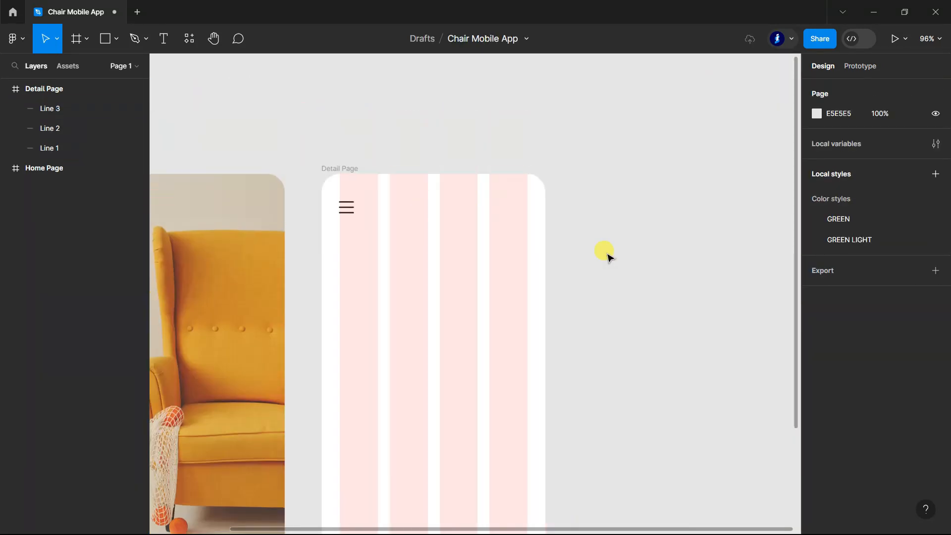
Step: Group the three menu icon lines together and name the group nav
left_click(59, 148)
double_click(65, 108, "shift")
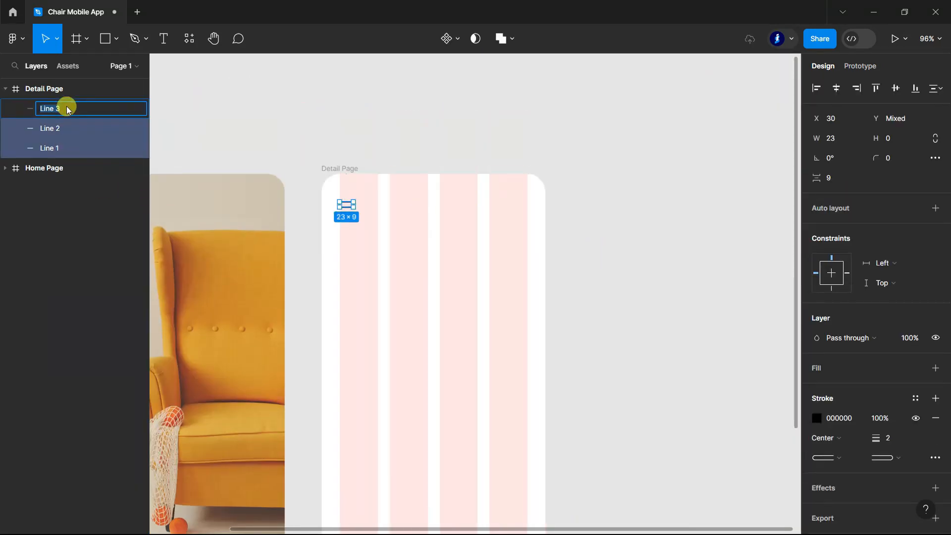
key("ctrl+g")
key("Escape")
left_click(15, 128)
left_click(68, 113)
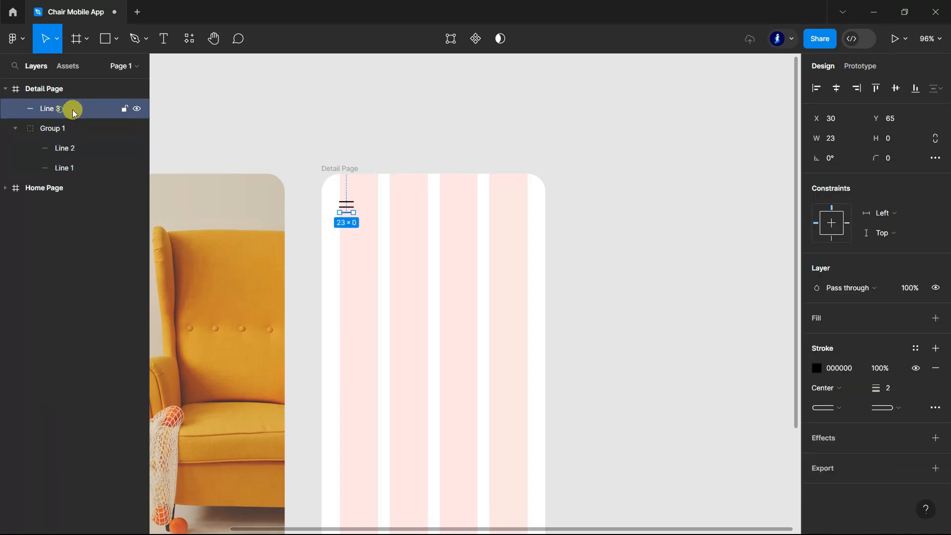
left_click_drag(74, 110, 74, 148)
left_click(15, 108)
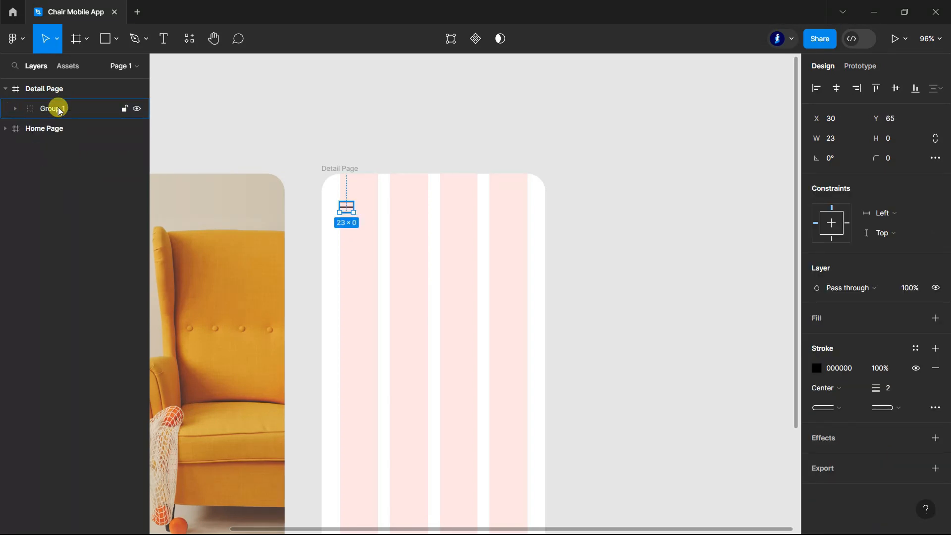
double_click(58, 108)
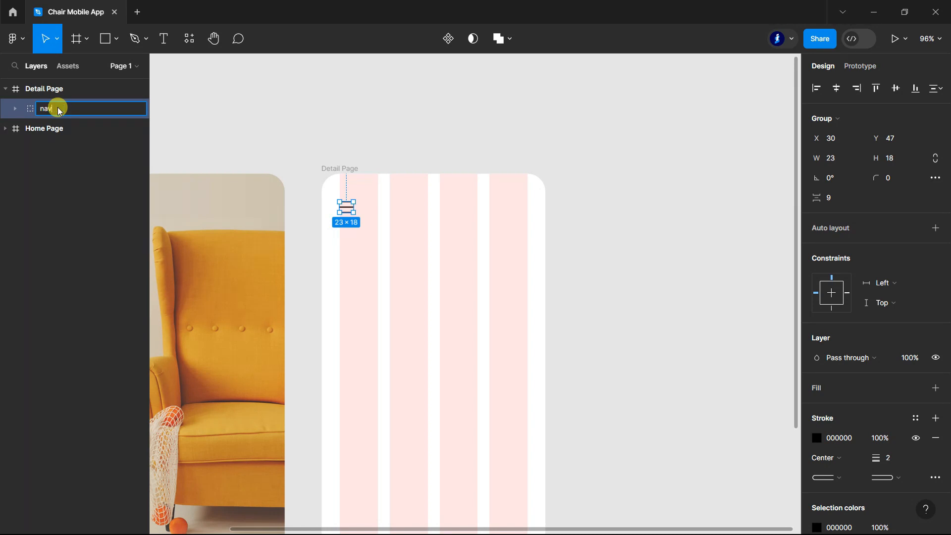
left_click(278, 88)
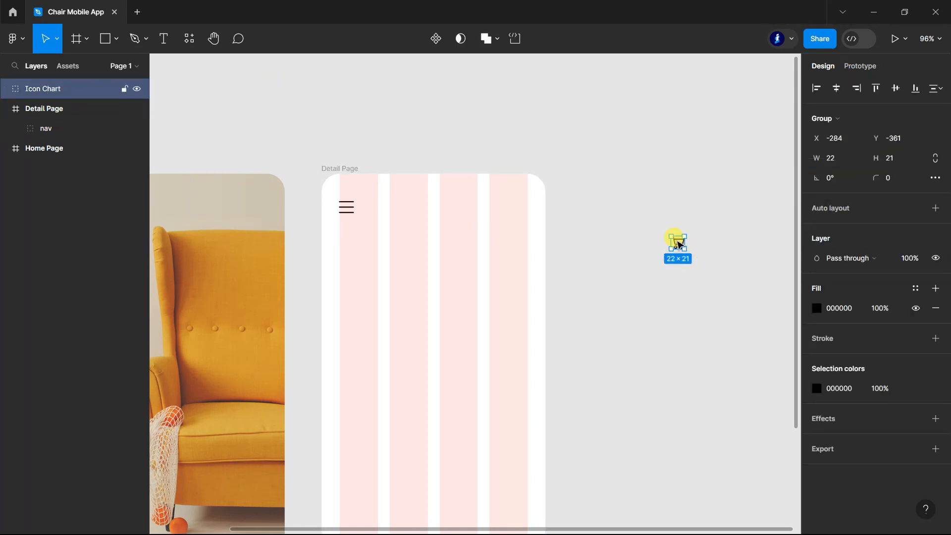
Step: Place the shopping cart icon in the Detail Page's upper-right corner, level with the menu icon and aligned to the last column's edge
left_click_drag(677, 243, 522, 208)
left_click(669, 240)
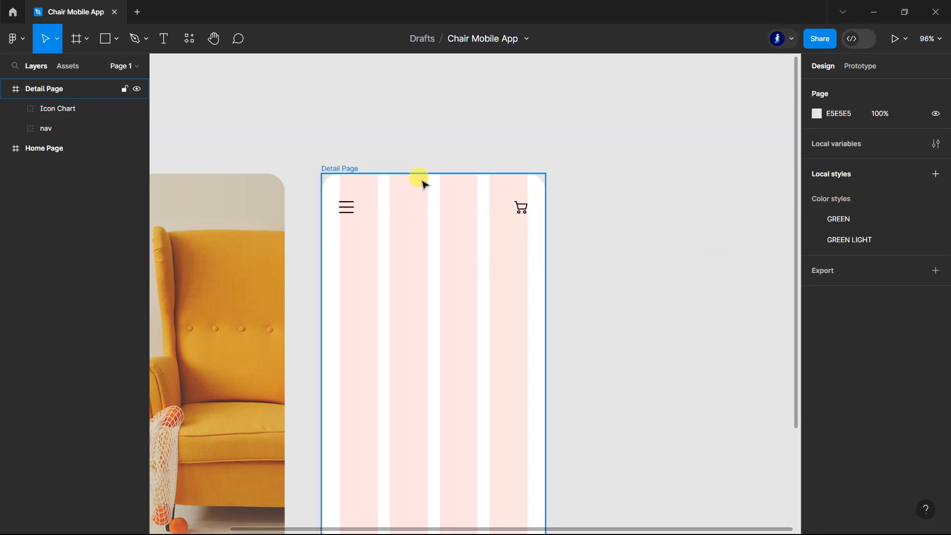
scroll(422, 183, "up", 5)
scroll(633, 282, "down", 3)
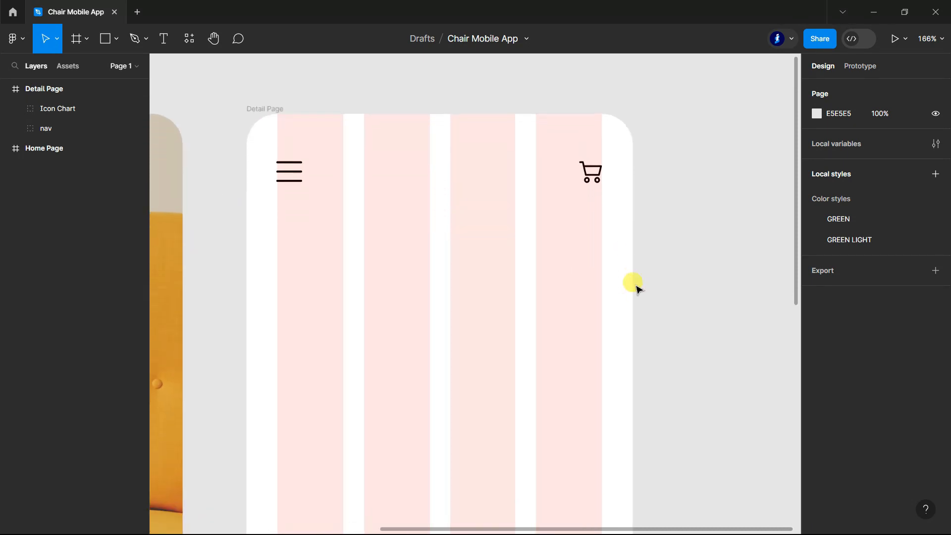
left_click(165, 39)
left_click(295, 231)
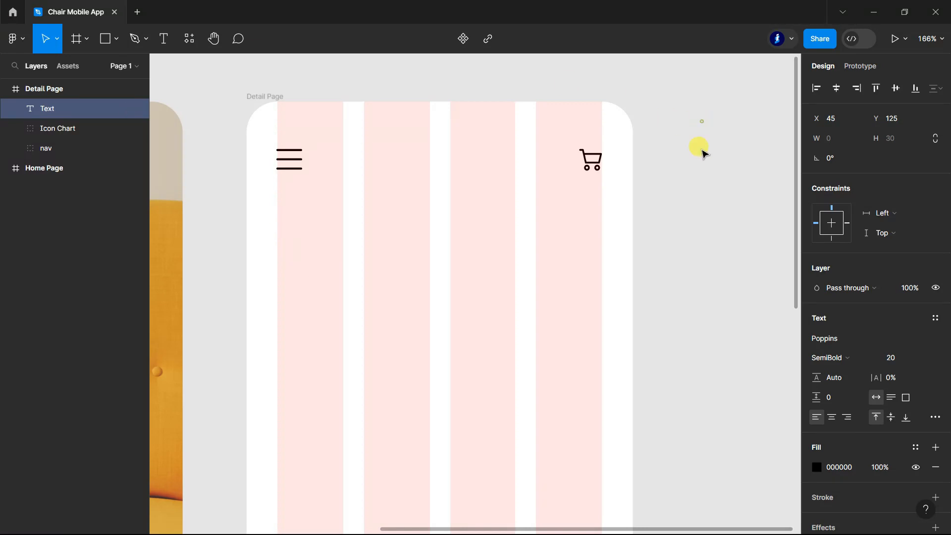
left_click(702, 122)
Step: Hide the Detail Page frame's four-column layout grid
scroll(718, 236, "down", 2)
scroll(718, 236, "up", 1)
left_click(42, 90)
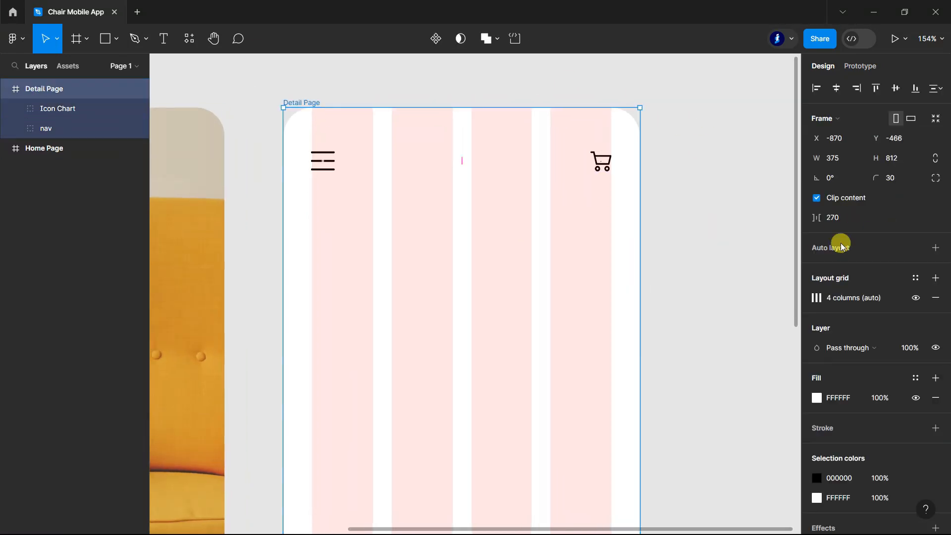
left_click(916, 298)
left_click(691, 215)
Step: Add the heading text "Discover Your Chair" below the menu icon on the Detail Page
scroll(691, 214, "down", 3)
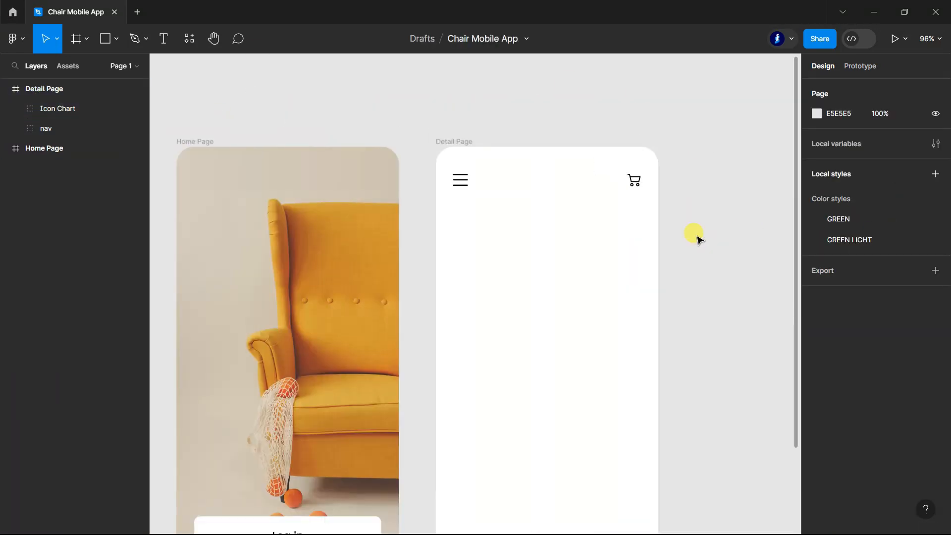
scroll(697, 240, "up", 2)
left_click(164, 38)
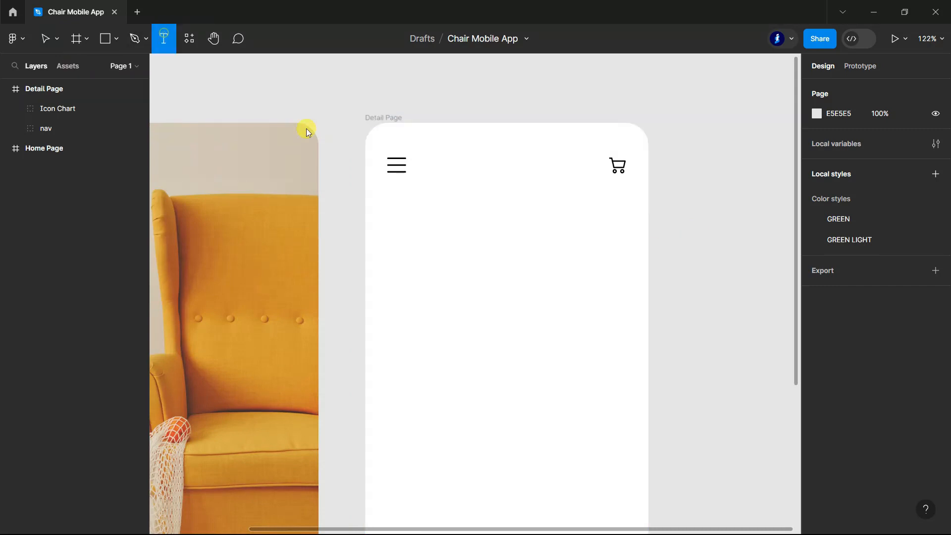
left_click(414, 216)
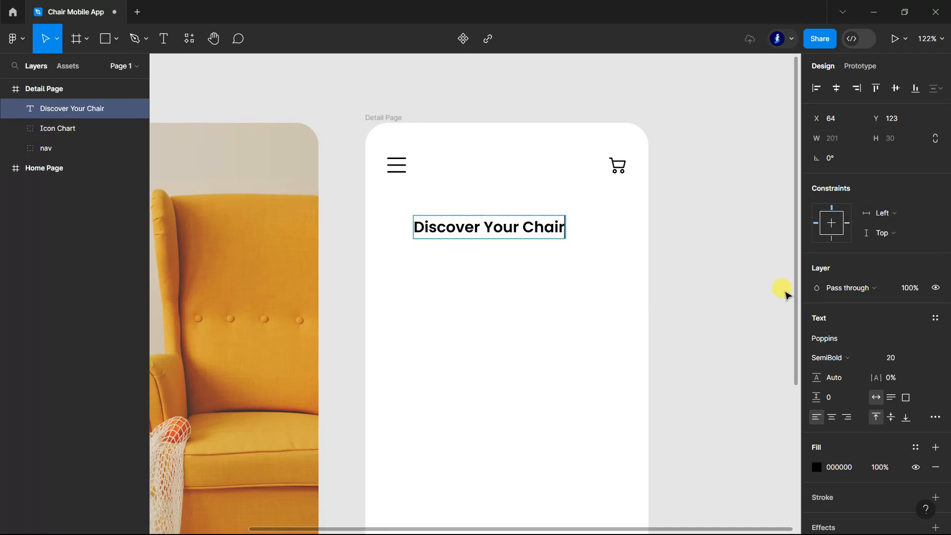
Step: Move the heading to X 30, Y 95 under the menu icon and change its text to "Discover Your Chairs"
key("Escape")
left_click_drag(454, 227, 432, 212)
left_click(161, 39)
left_click(539, 205)
type("s")
left_click(47, 39)
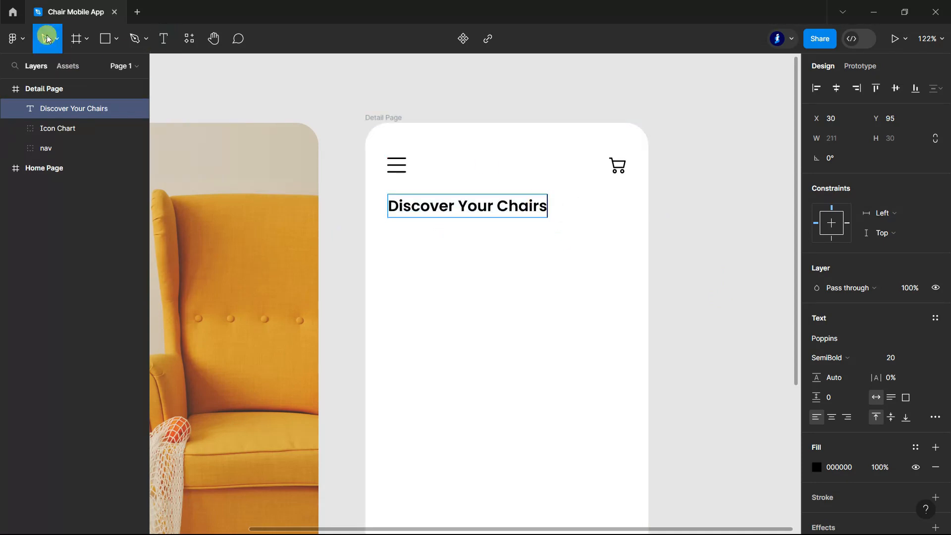
left_click(698, 245)
scroll(697, 244, "down", 2)
double_click(513, 177)
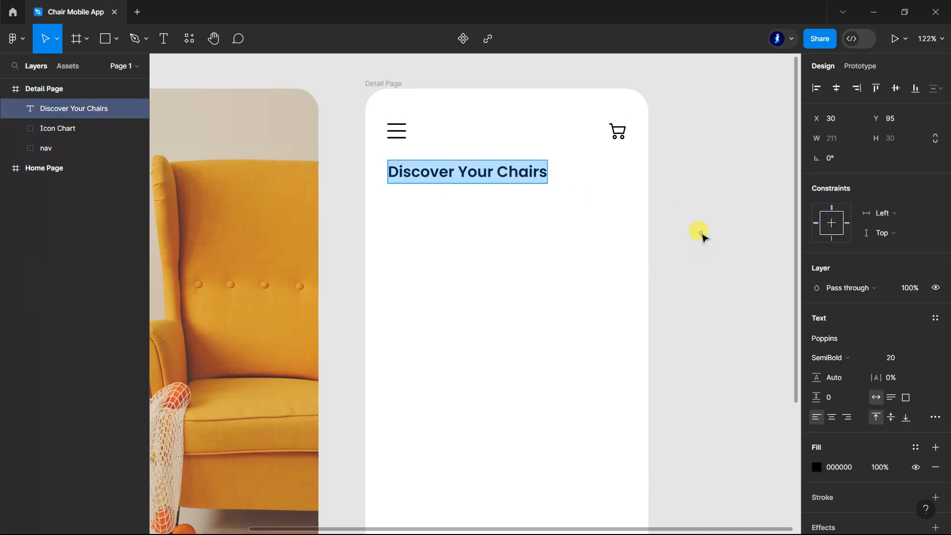
left_click(702, 236)
scroll(702, 235, "down", 1)
Step: Draw a 315-wide rectangle below the heading at X 30, Y 143, with height 50 and corner radius 10
left_click(106, 42)
scroll(621, 224, "up", 2)
left_click_drag(307, 190, 633, 224)
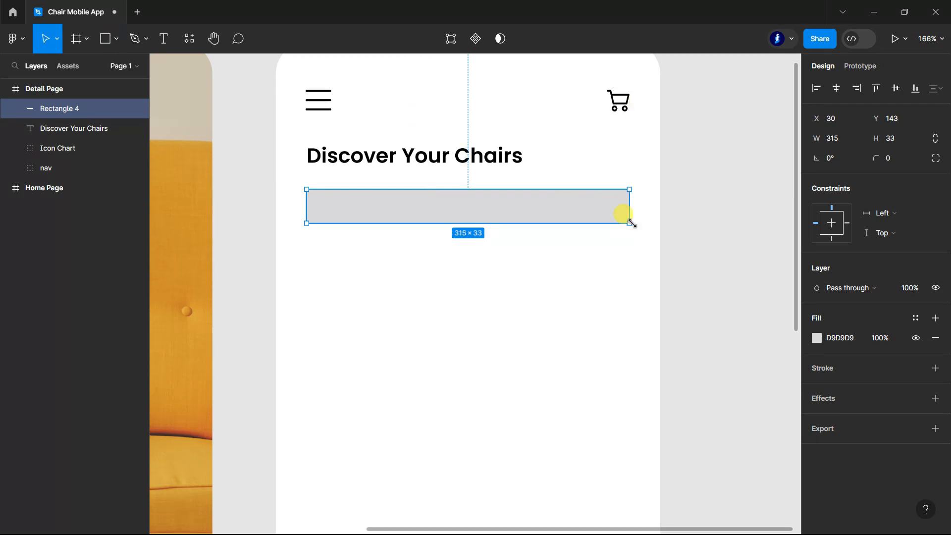
left_click(901, 139)
type("50")
left_click(897, 159)
type("10")
key("Return")
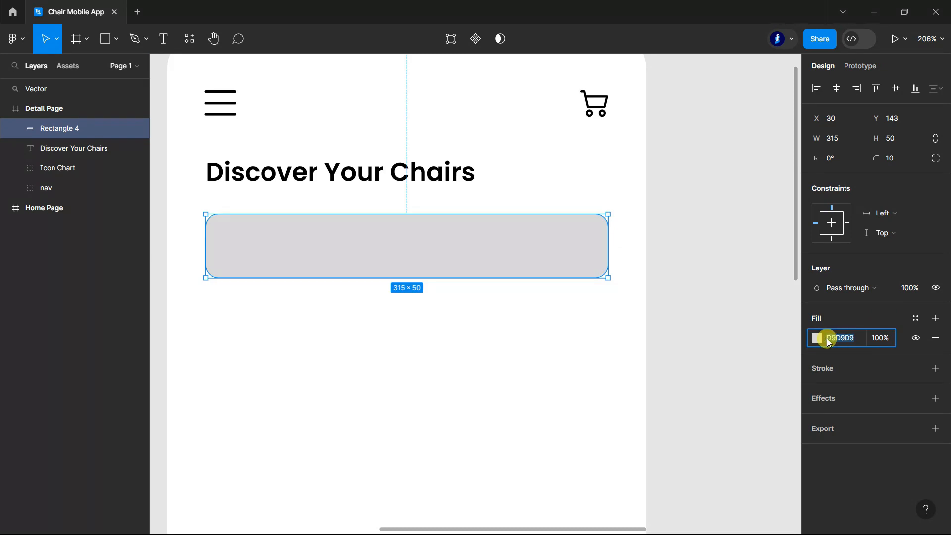
Step: Fill the search bar rectangle with D79F38 and set its layer opacity to 5%
left_click(817, 338)
left_click(683, 467)
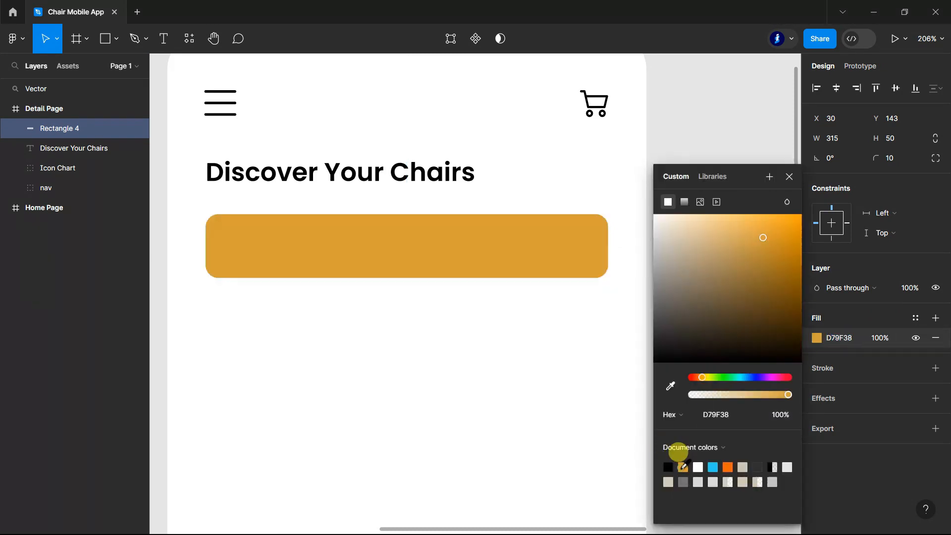
left_click(911, 289)
type("5")
key("Return")
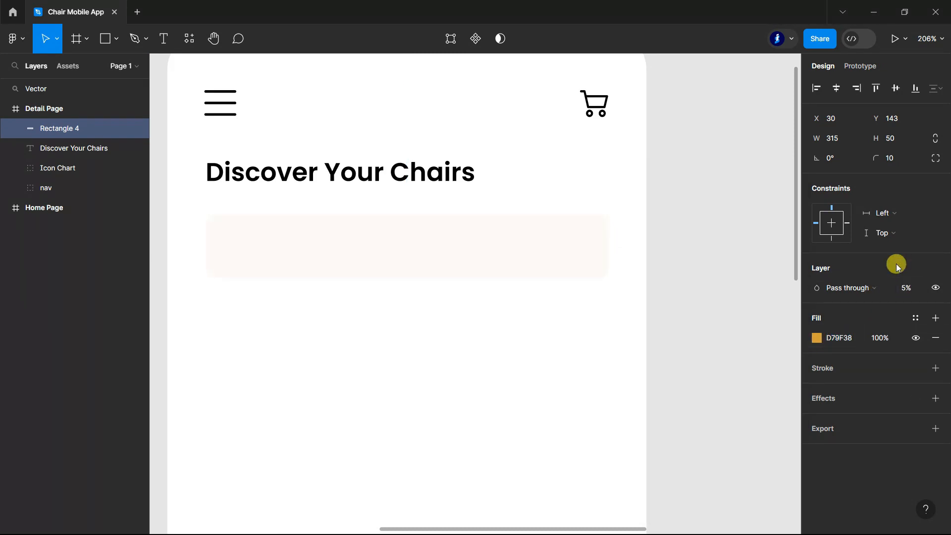
Step: Place the orange search icon inside the left end of the Detail Page's search bar
scroll(431, 324, "down", 2)
double_click(38, 89)
scroll(433, 301, "down", 2)
left_click_drag(785, 366, 335, 281)
scroll(272, 278, "up", 5)
left_click(272, 278)
Step: Change the heading text to "Discover Your Chair"
left_click(159, 37)
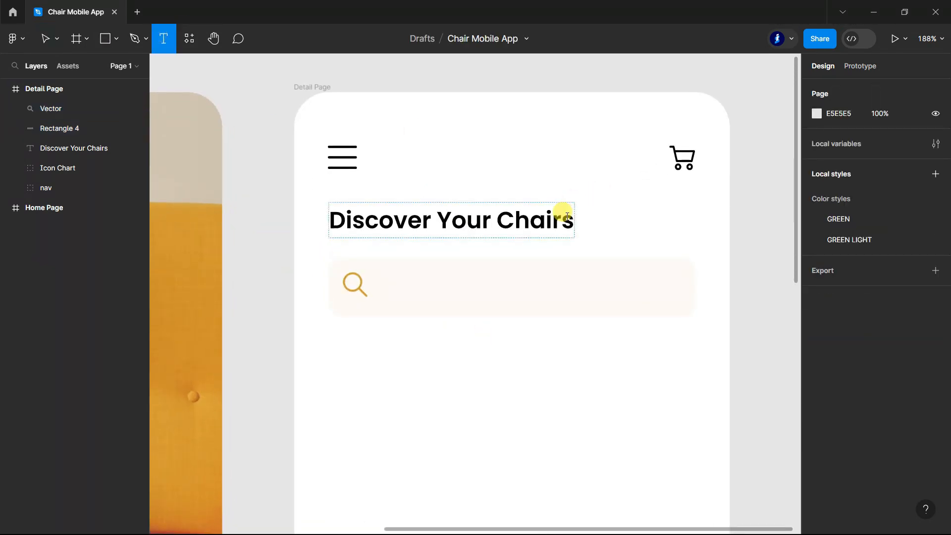
double_click(571, 216)
left_click(573, 216)
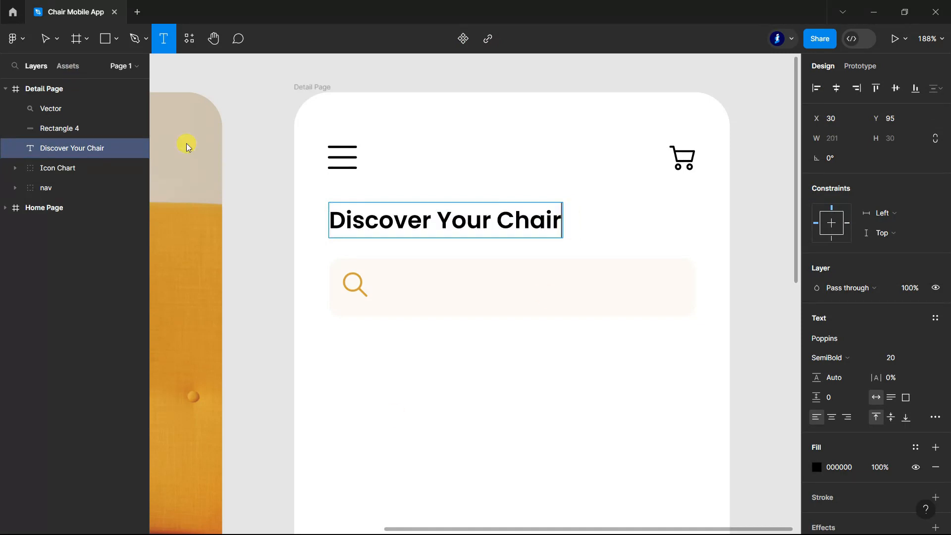
Step: Add the placeholder text "Search your chairs" beside the search icon and set its font weight to Medium
left_click(389, 283)
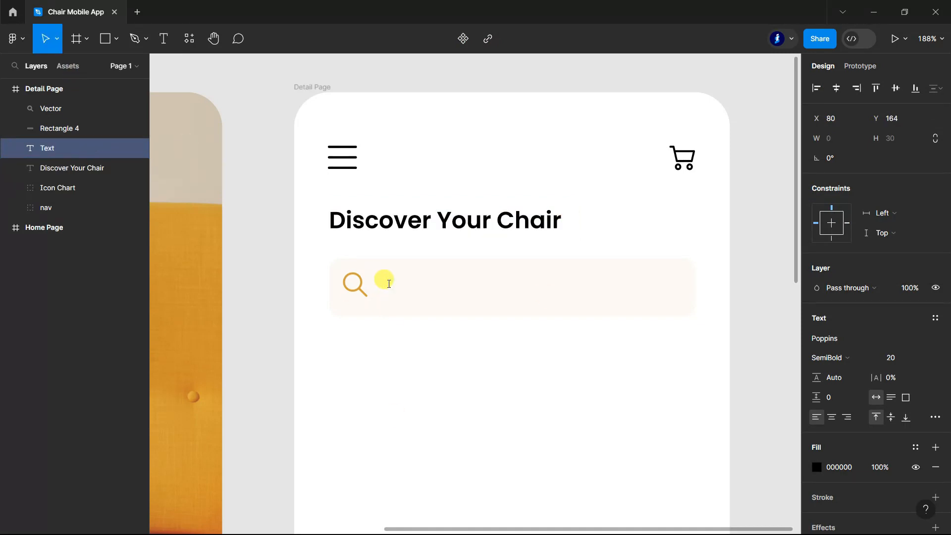
type("Search")
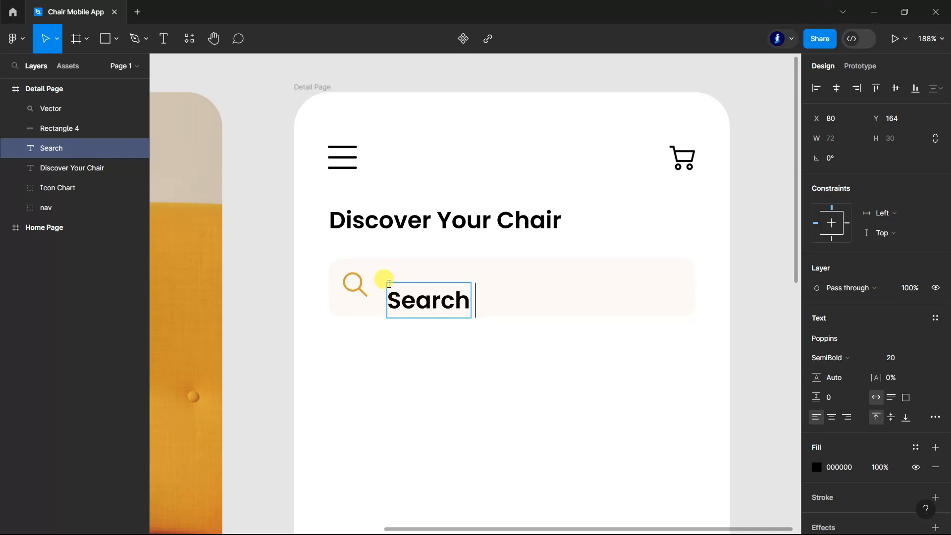
type(" your chairs")
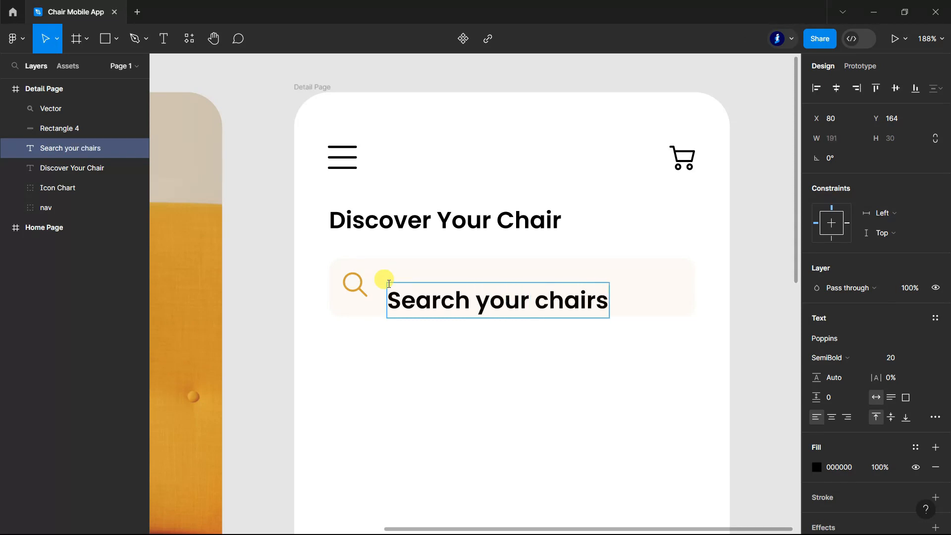
key("ctrl+a")
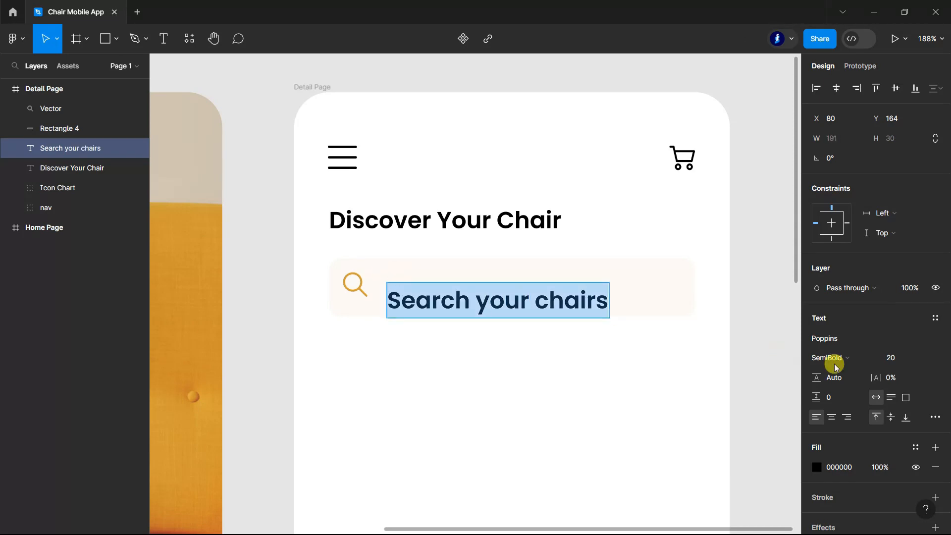
left_click(876, 357)
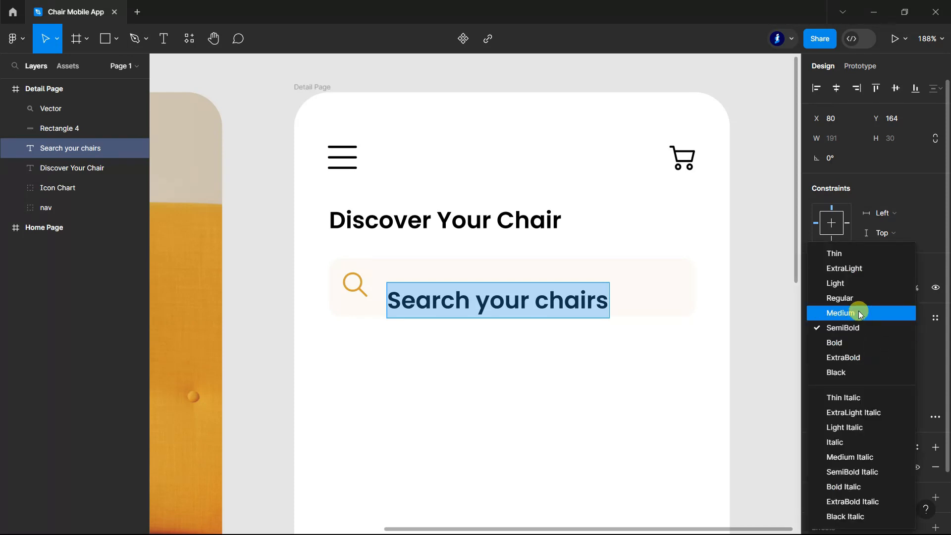
left_click(860, 307)
Step: Fill the search placeholder text with grey 757575
left_click(816, 472)
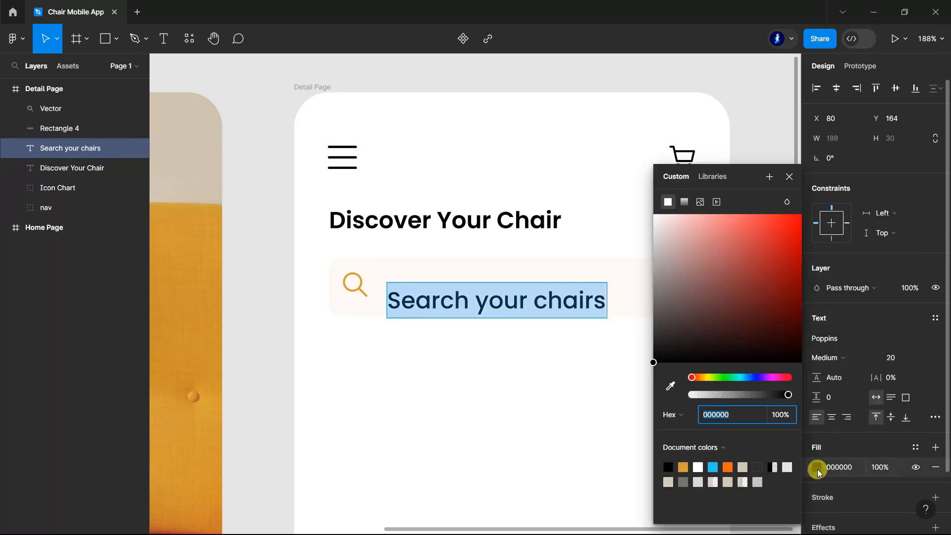
left_click(715, 483)
left_click(684, 482)
left_click(789, 176)
Step: Set the search placeholder text to size 10 and fill it with D5CDBE
left_click(899, 358)
type("1")
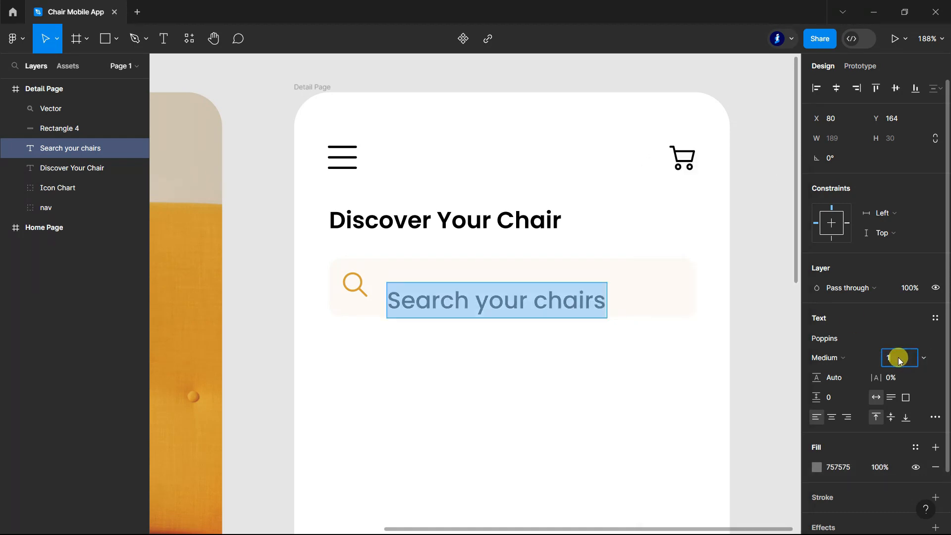
type("0")
key("Return")
left_click(817, 467)
left_click(669, 482)
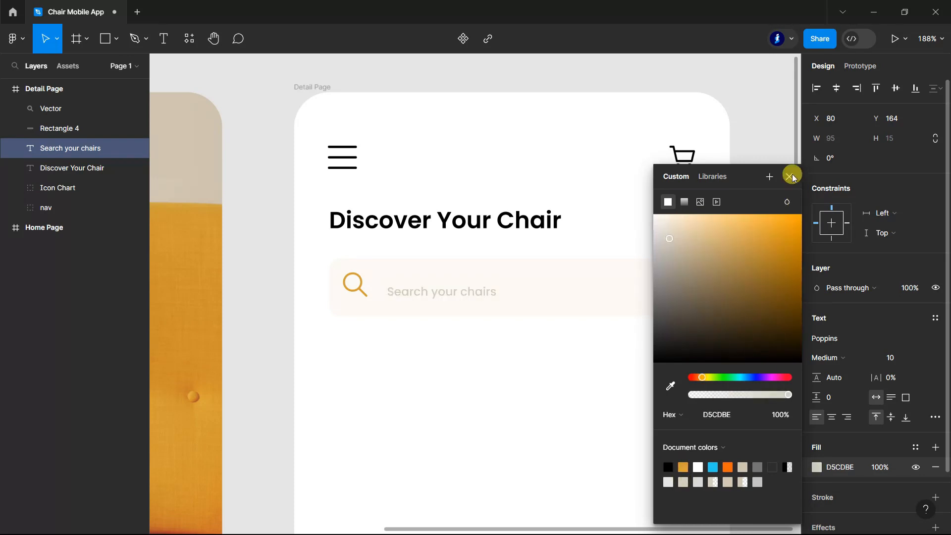
left_click(789, 176)
Step: Move the placeholder text closer to the search icon, vertically centred in the search bar
left_click_drag(457, 297, 442, 295)
left_click(761, 334)
scroll(763, 341, "down", 1)
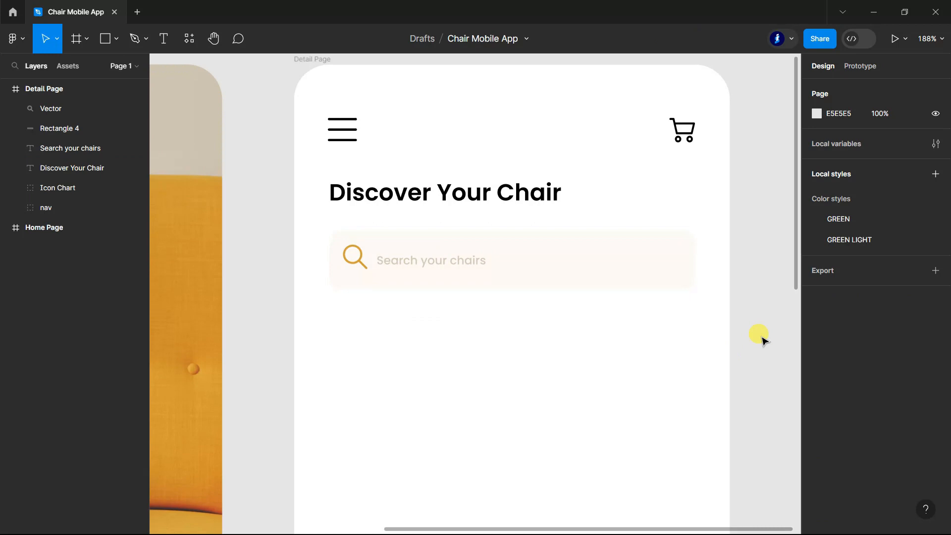
Step: Draw a rectangle about 27 × 28 inside the search bar's right end and set its corner radius to 2
left_click(105, 39)
mouse_move(642, 237)
left_mouse_down()
mouse_move(683, 273)
mouse_move(649, 252)
left_mouse_up()
scroll(754, 206, "up", 5)
left_click_drag(559, 293, 560, 293)
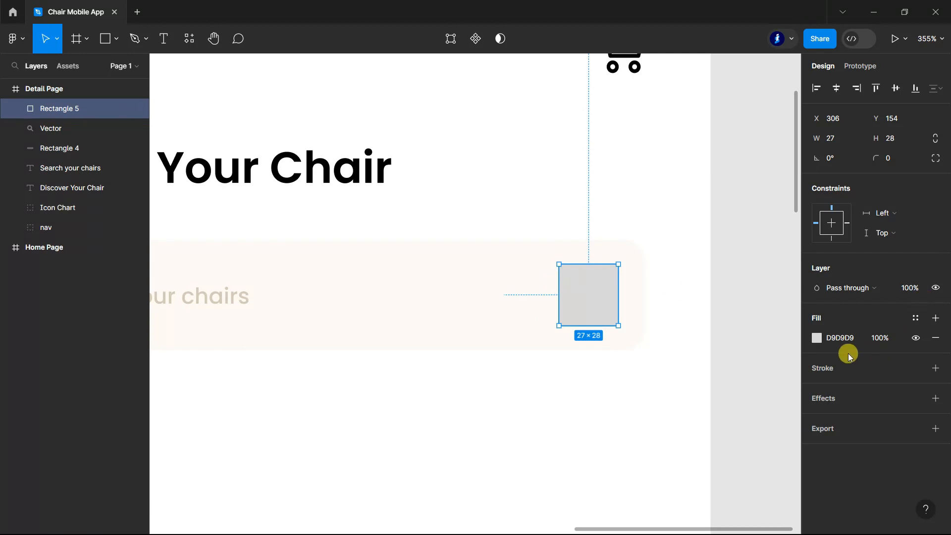
left_click(893, 159)
type("2")
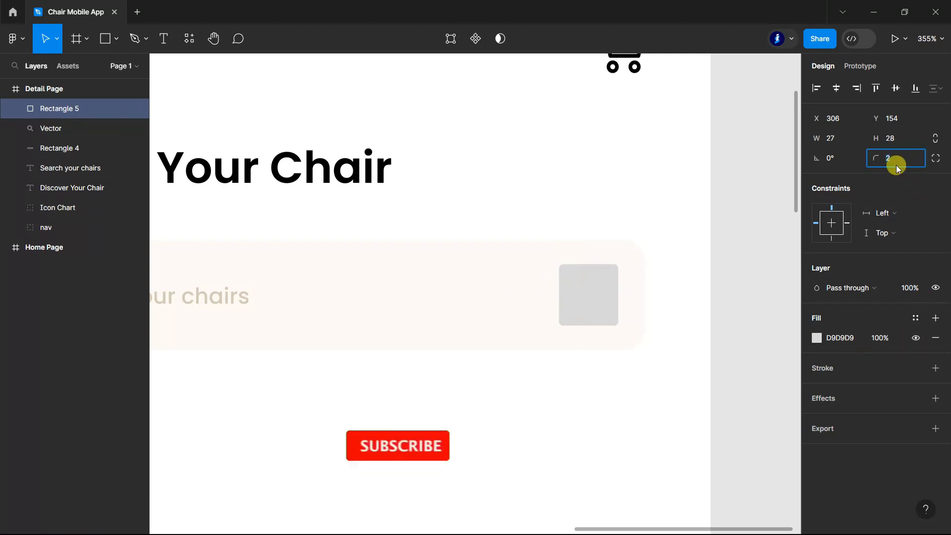
Step: Give the small rectangle a stroke of weight 2 in Dash style with dash length 10
left_click(936, 368)
left_click(892, 407)
type("2")
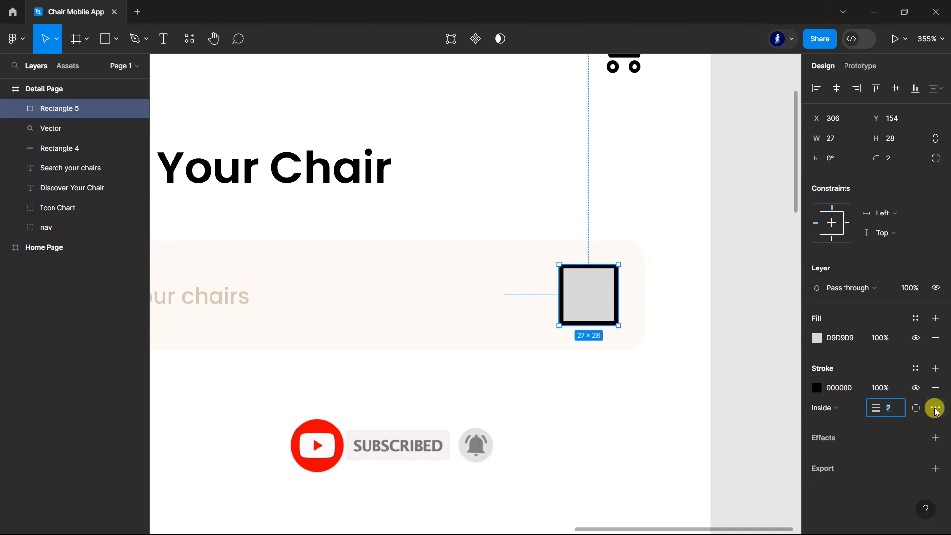
left_click(916, 408)
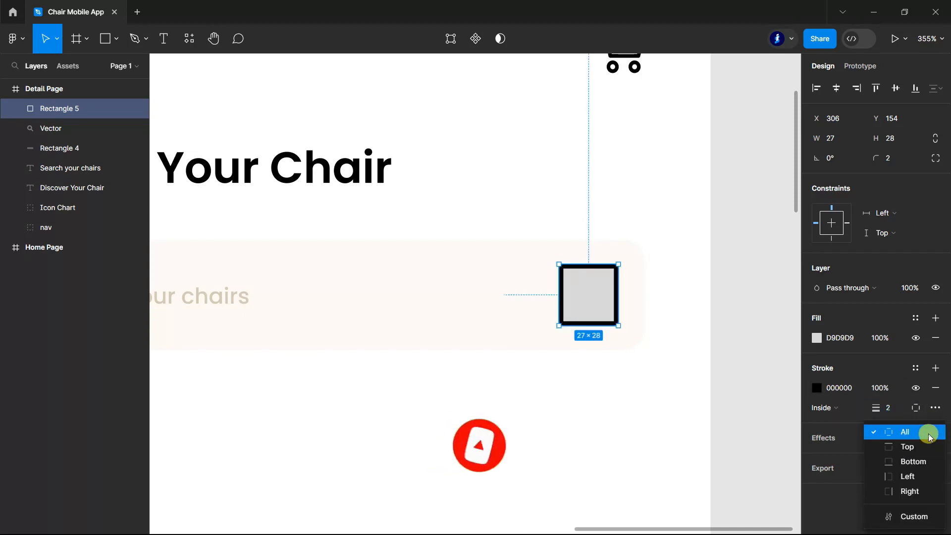
left_click(931, 407)
left_click(936, 408)
left_click(789, 431)
left_click(788, 440)
left_click(760, 391)
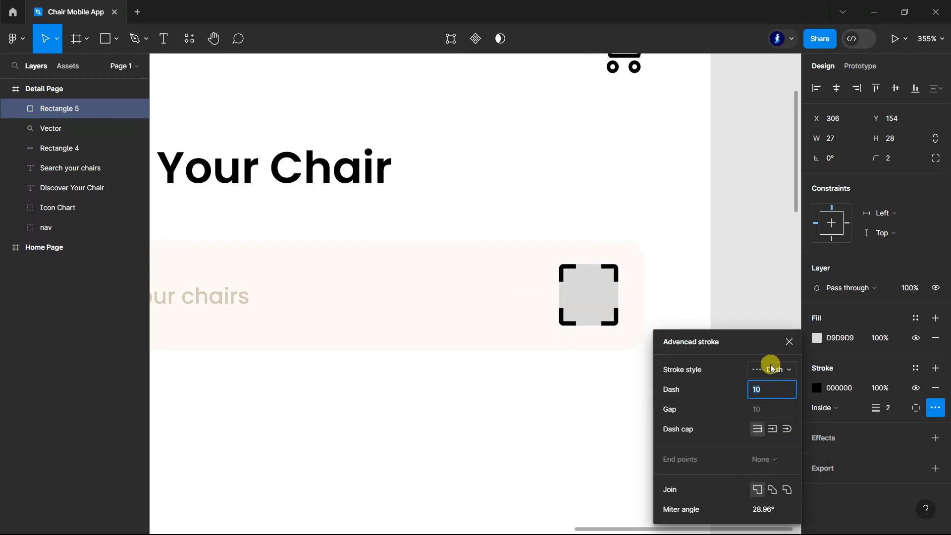
left_click(789, 342)
Step: Reduce the small rectangle's height to 26, remove its fill and colour its stroke D79F38
left_click_drag(588, 265, 588, 267)
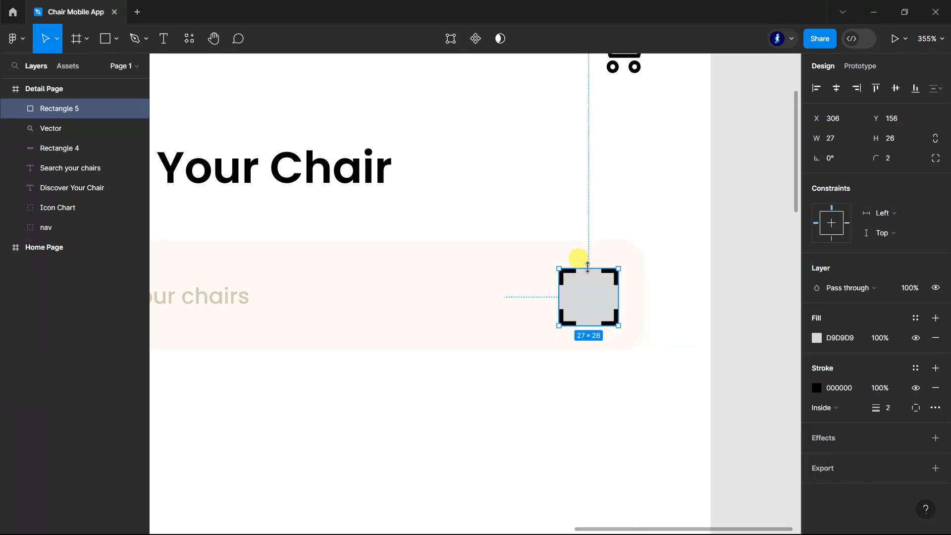
left_click(936, 338)
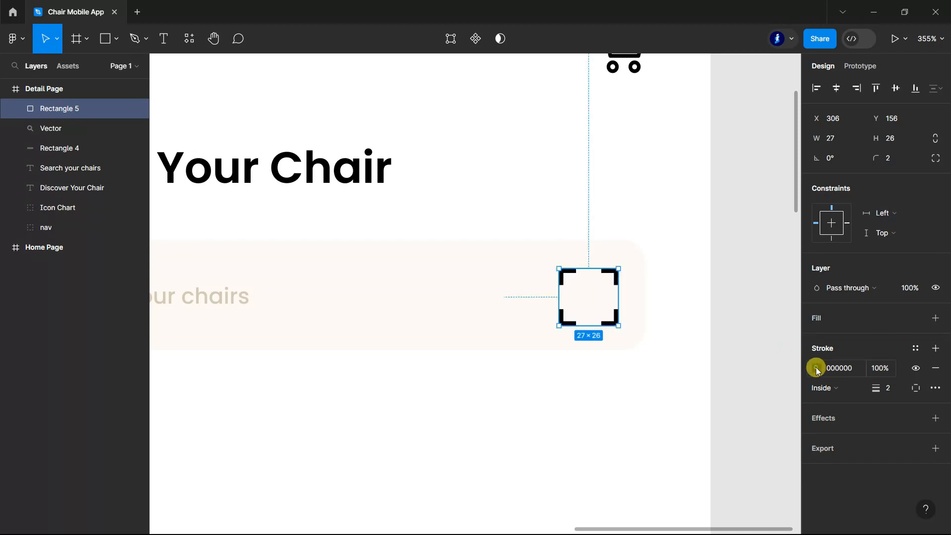
left_click(816, 368)
left_click(686, 465)
left_click(789, 177)
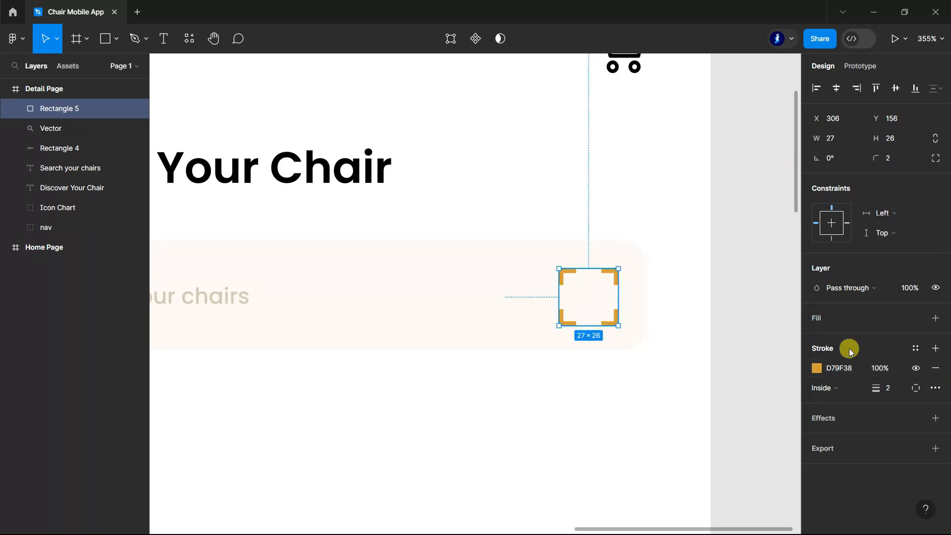
Step: Set the dashed rectangle's stroke to round joins and round dash caps
left_click(935, 388)
left_click(787, 490)
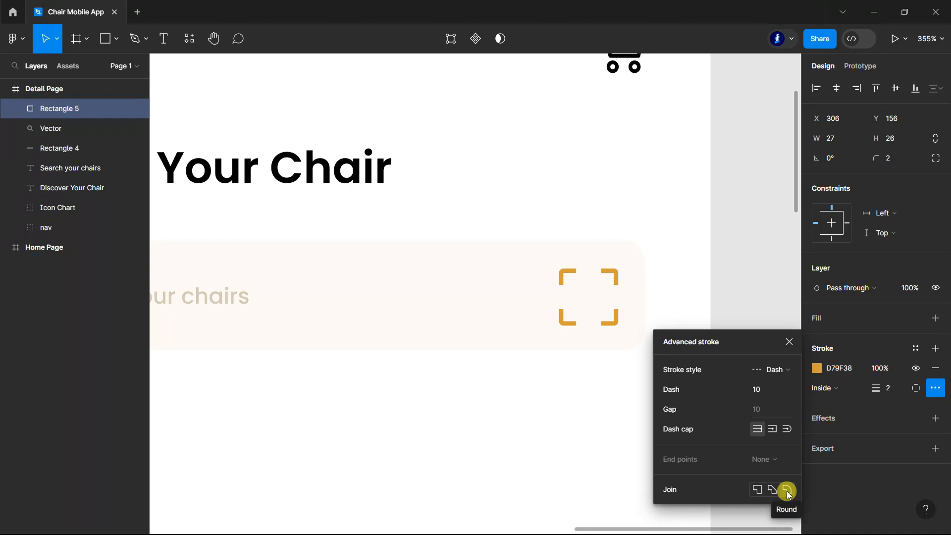
left_click(787, 430)
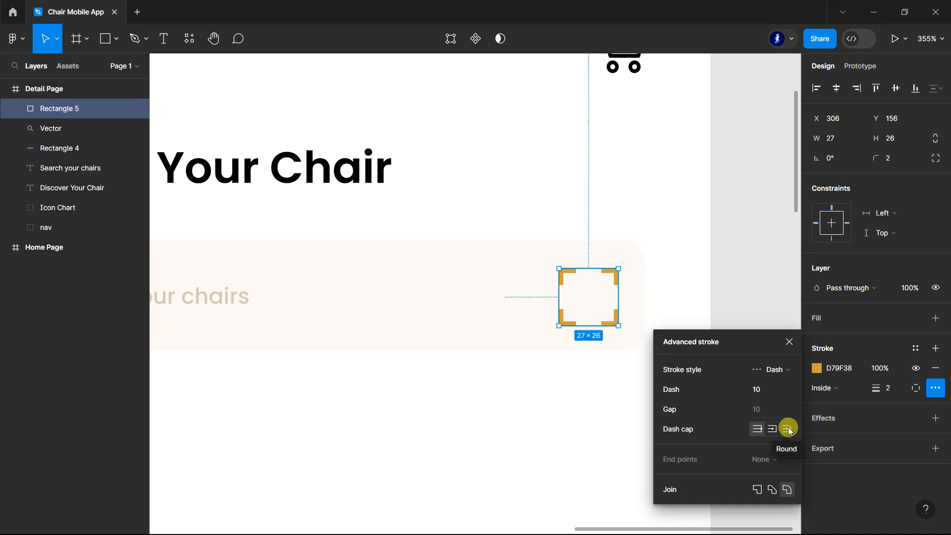
left_click(791, 342)
Step: Draw a line about 33 long across the middle of the dashed rectangle and set its stroke weight to 2
left_click(107, 38)
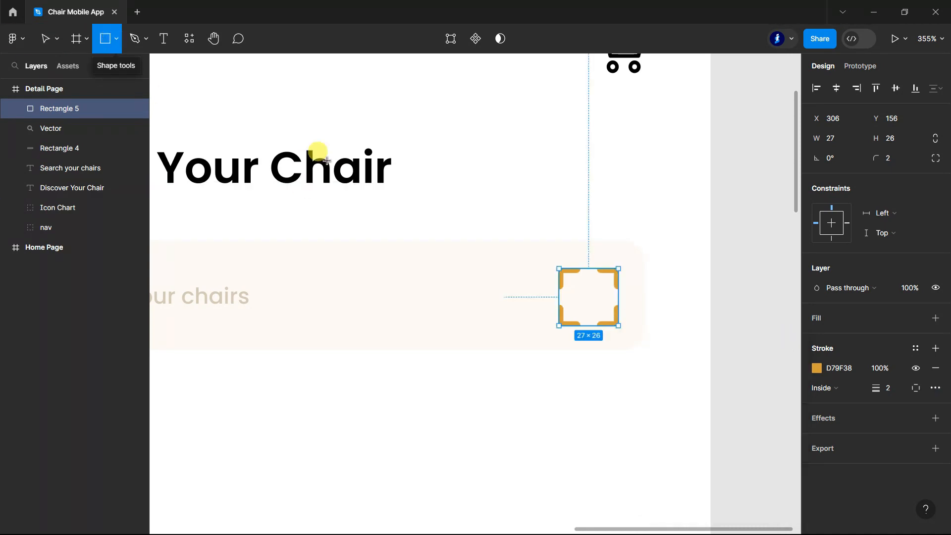
left_click(117, 38)
left_click(83, 85)
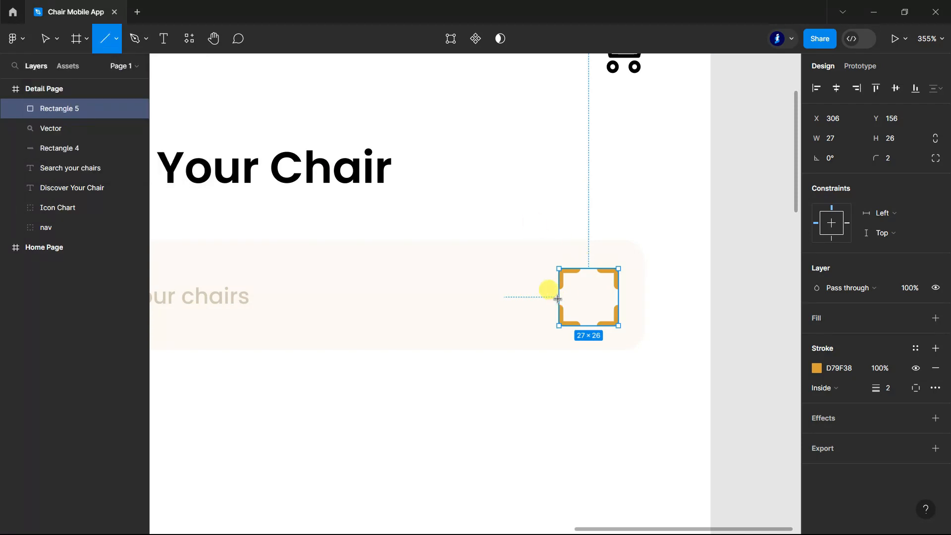
left_click_drag(554, 299, 627, 297)
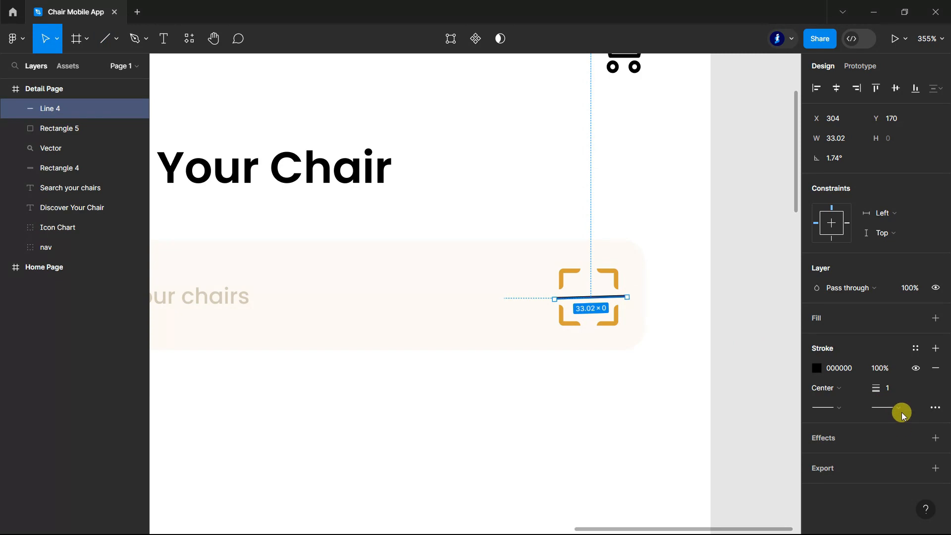
type("2")
key("Return")
Step: Colour the scan icon's line D79F38 and give both of its ends rounded caps
left_click(817, 369)
left_click(683, 468)
left_click(897, 408)
left_click(837, 517)
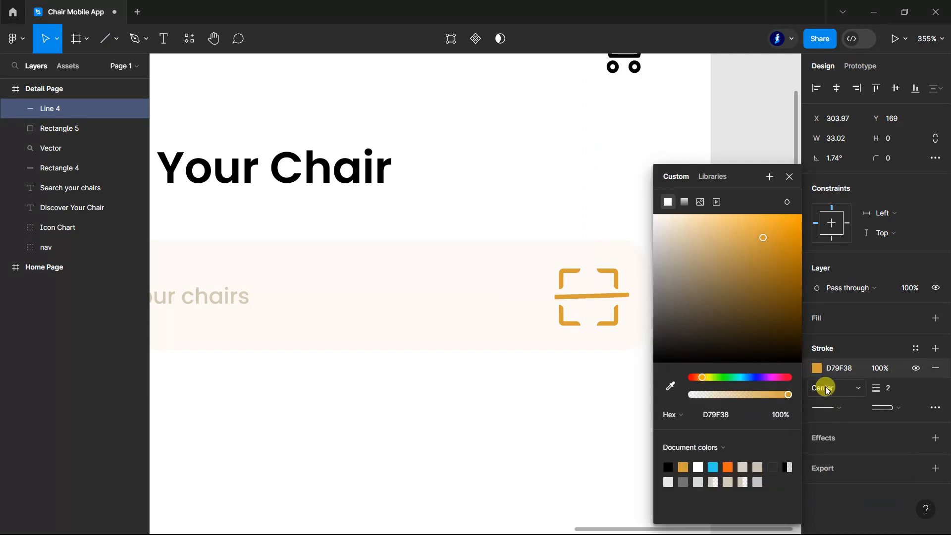
left_click(841, 408)
left_click(849, 502)
Step: Level the scan icon's line by adjusting its right end point so it runs horizontally across the frame
left_click(622, 300)
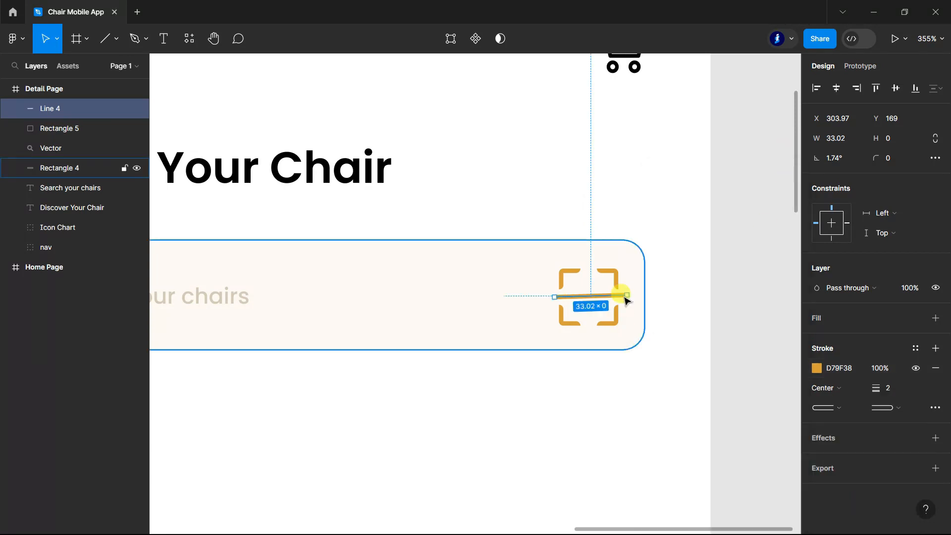
left_click_drag(628, 297, 627, 297)
left_click(778, 304)
scroll(754, 307, "down", 10)
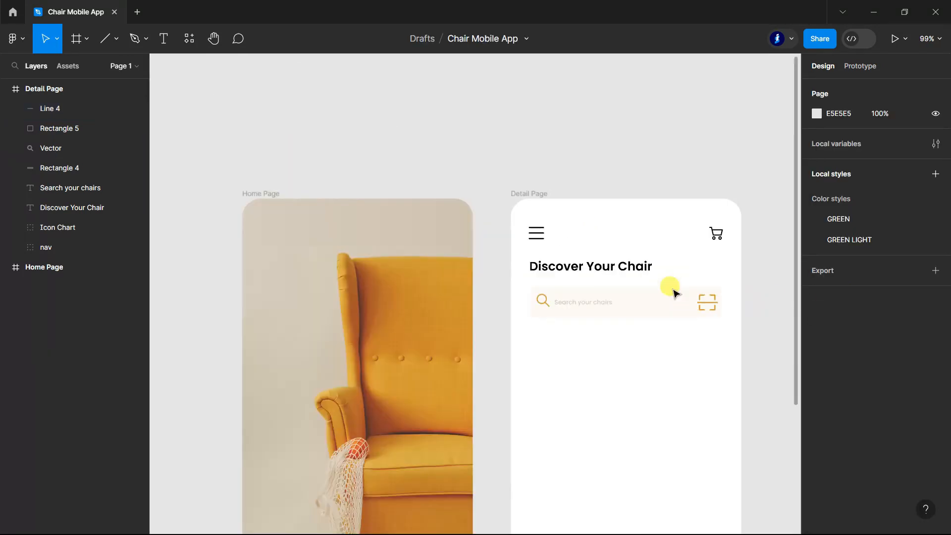
scroll(749, 346, "up", 3)
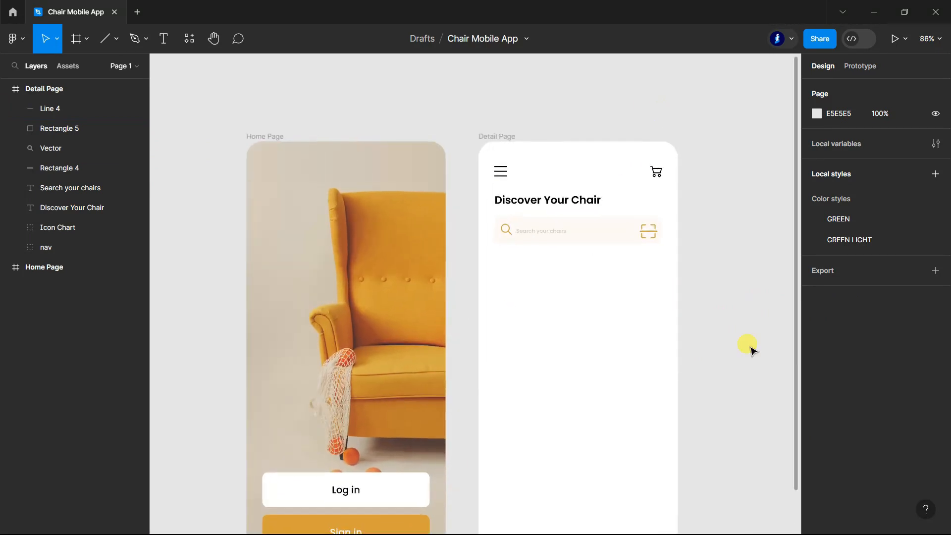
Step: Select the scan icon's line and dashed rectangle together and adjust their size at the end of the search bar
left_click(67, 119)
left_click(48, 107, "shift")
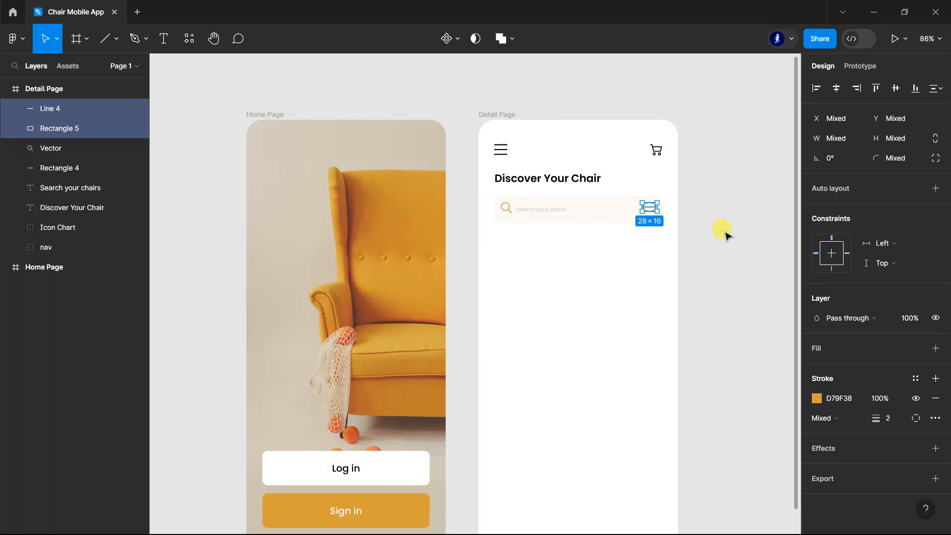
left_click_drag(646, 215, 642, 218)
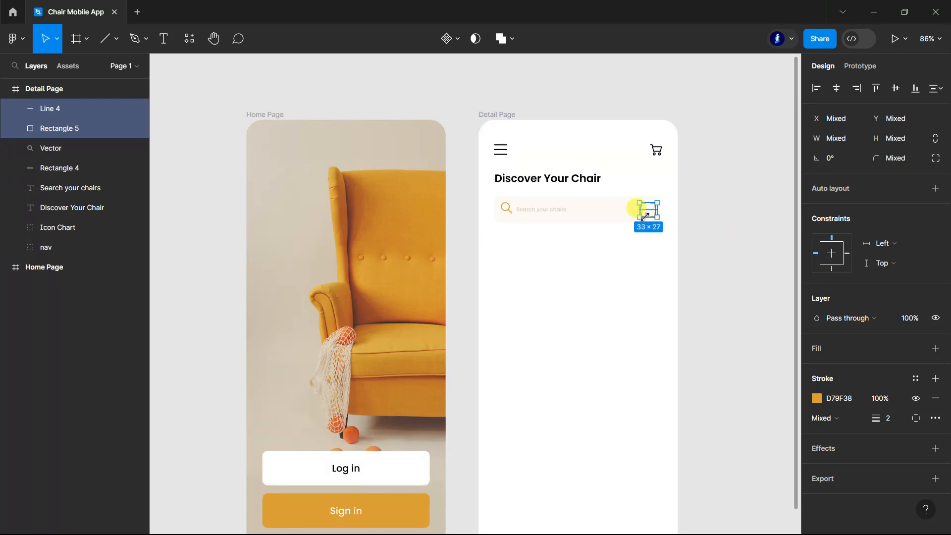
left_click(730, 225)
scroll(724, 250, "down", 2)
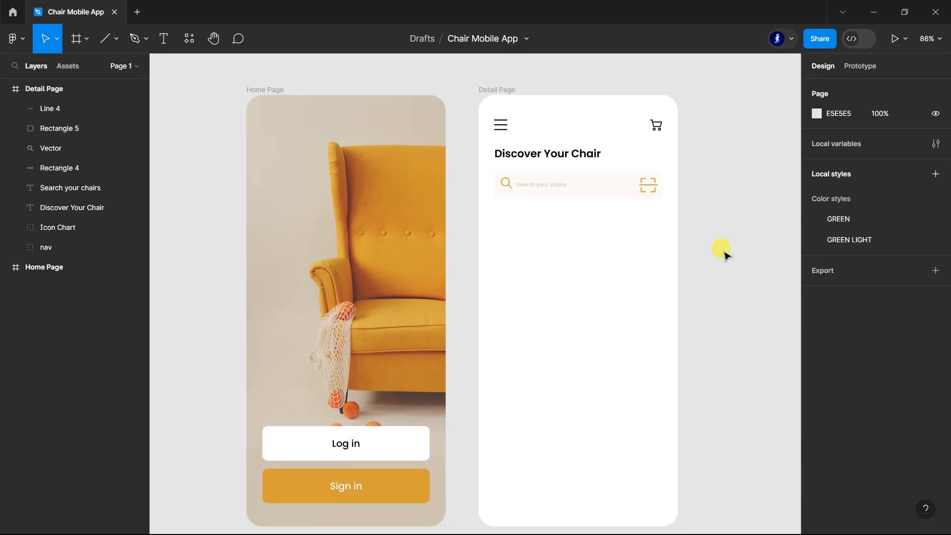
scroll(724, 255, "down", 1)
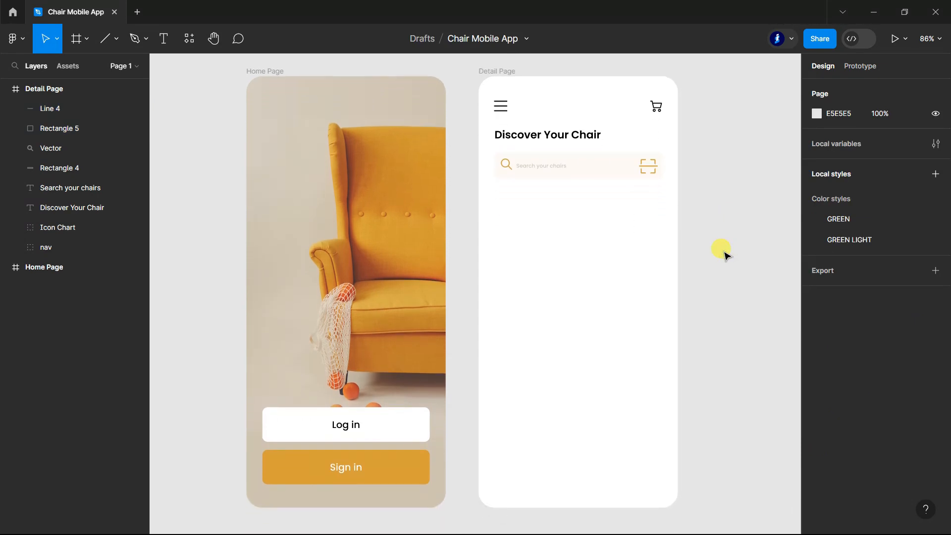
Step: Group the search bar's background, magnifier, dashed rectangle and line layers, and name the group Search
double_click(46, 170)
left_click(49, 150, "ctrl")
double_click(50, 131, "ctrl")
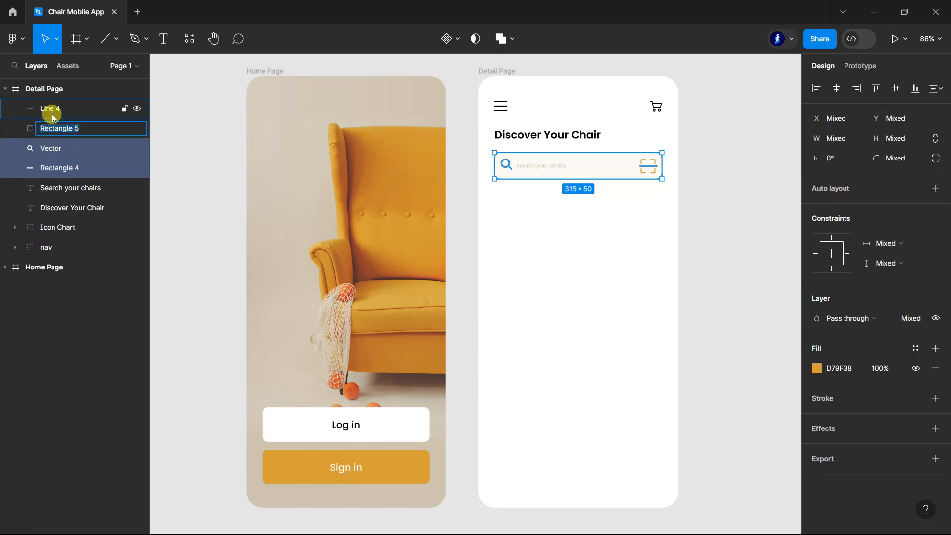
key("Return")
left_click(52, 112, "shift")
key("ctrl+g")
double_click(50, 109)
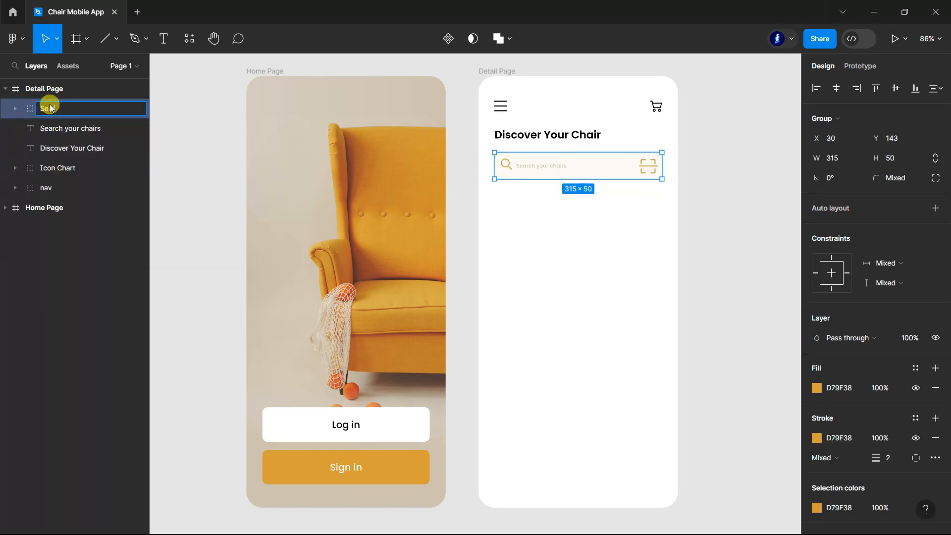
left_click(201, 175)
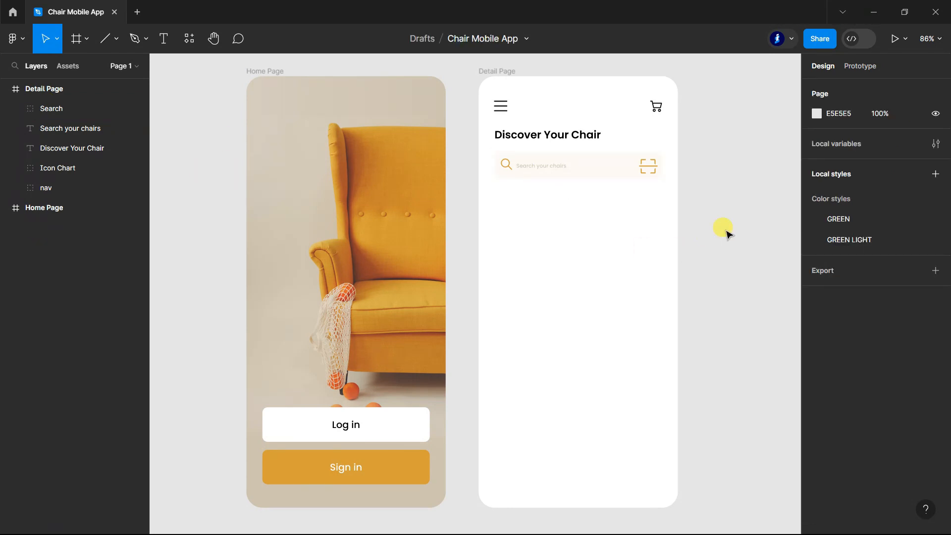
Step: Move the "Search your chairs" text layer into the Search group and collapse the group
scroll(726, 232, "up", 1)
left_click(15, 109)
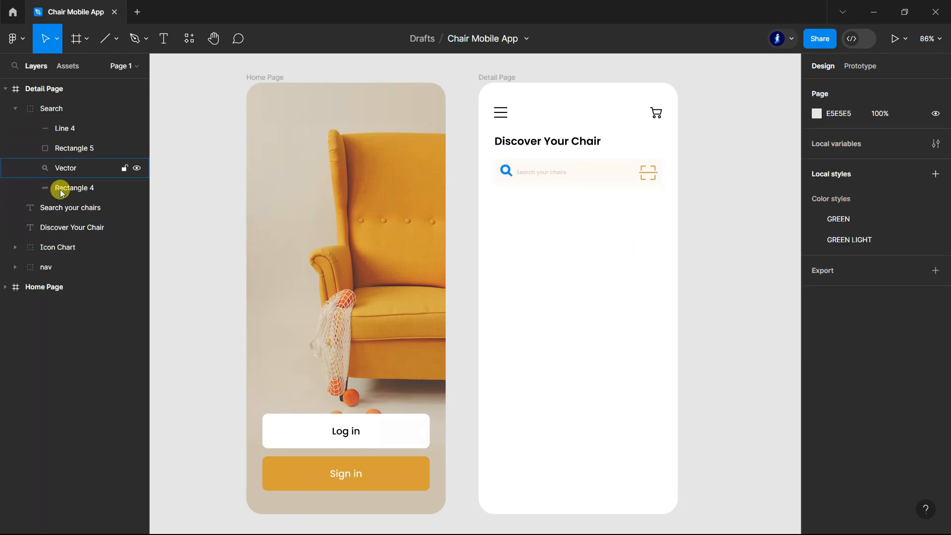
left_click(63, 207)
left_click_drag(62, 212, 64, 129)
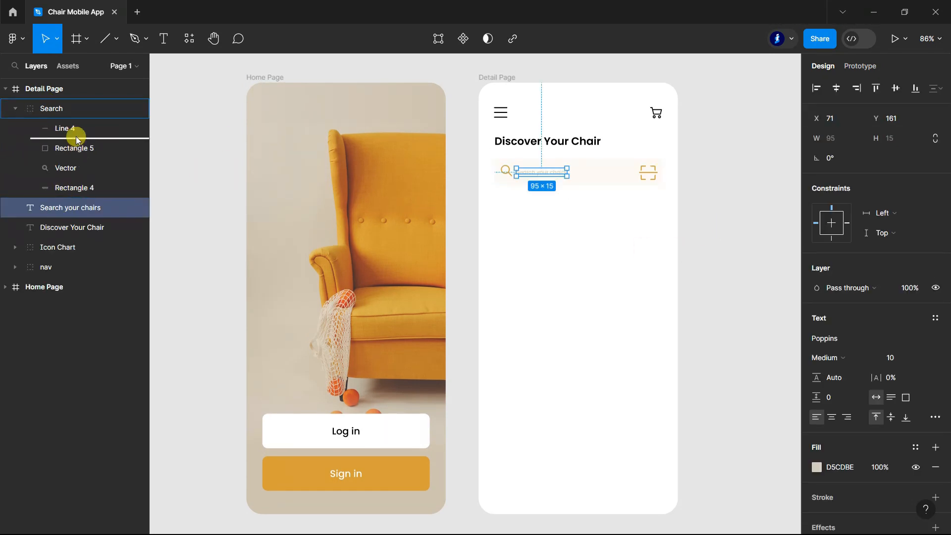
left_click(15, 108)
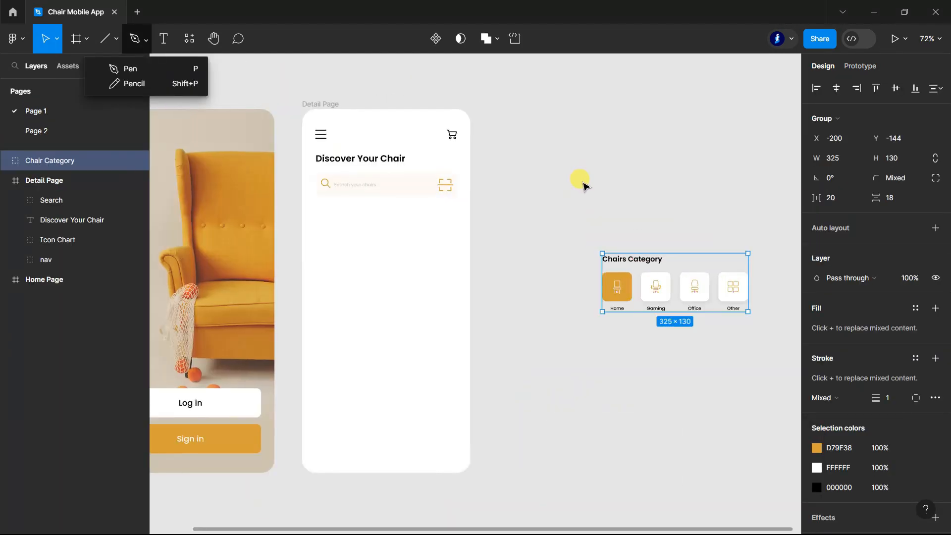
Step: Examine the Chairs Category section and the drop shadow settings of the Gaming card, and collapse the Chair Category group
left_click_drag(669, 297, 382, 248)
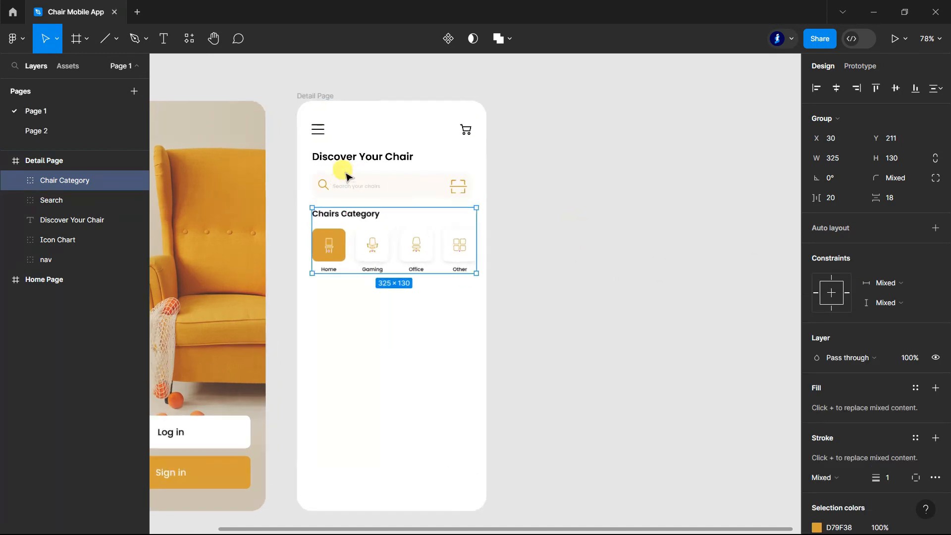
scroll(346, 177, "up", 5)
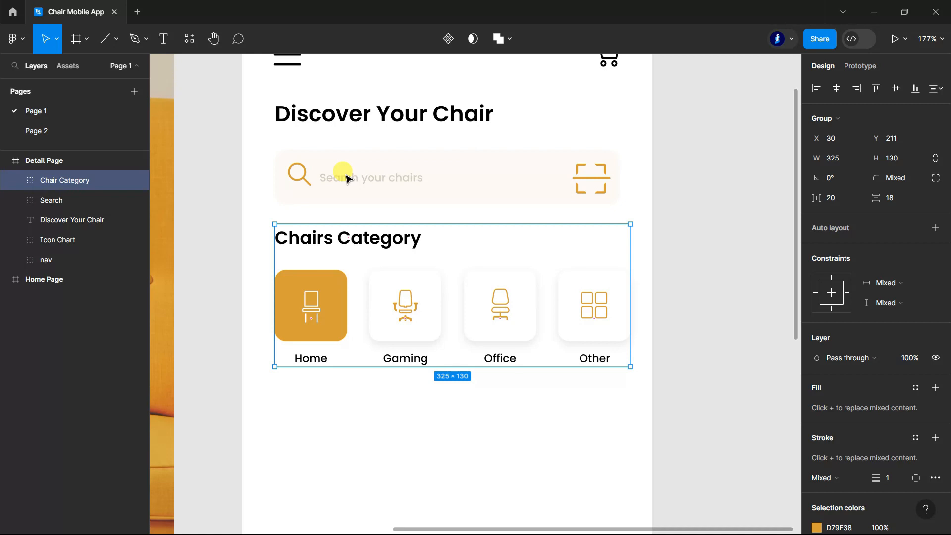
left_click(719, 301)
scroll(720, 301, "down", 1)
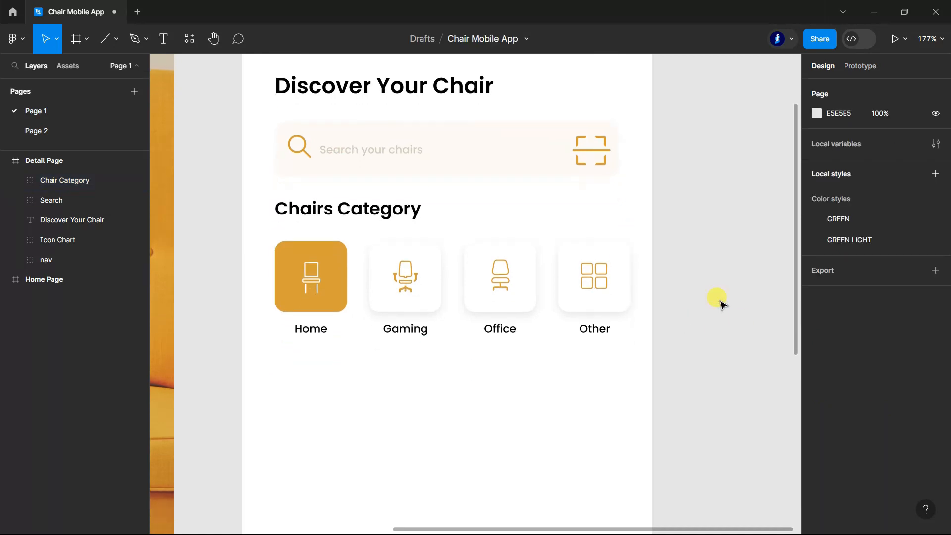
left_click(430, 310, "ctrl")
left_click(819, 419)
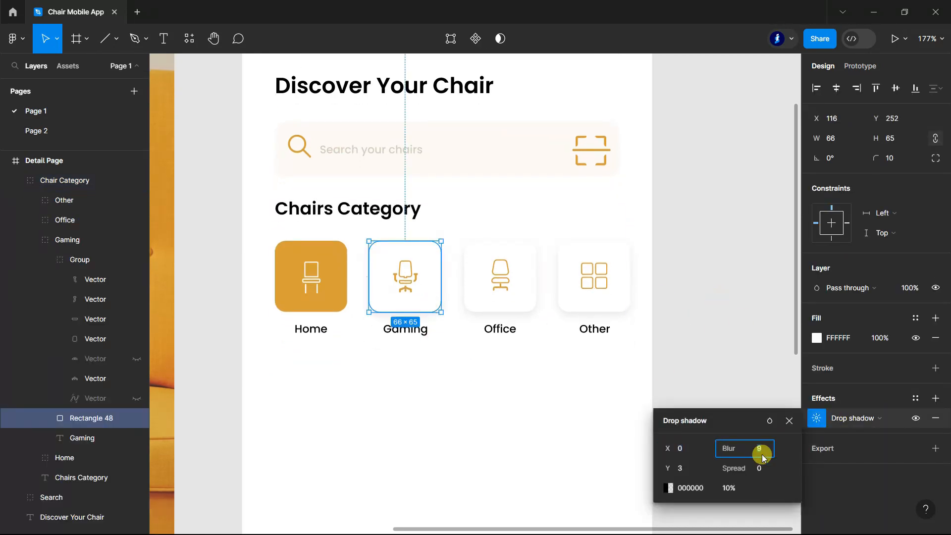
left_click(735, 491)
left_click(685, 468)
left_click(739, 343)
scroll(739, 342, "down", 1)
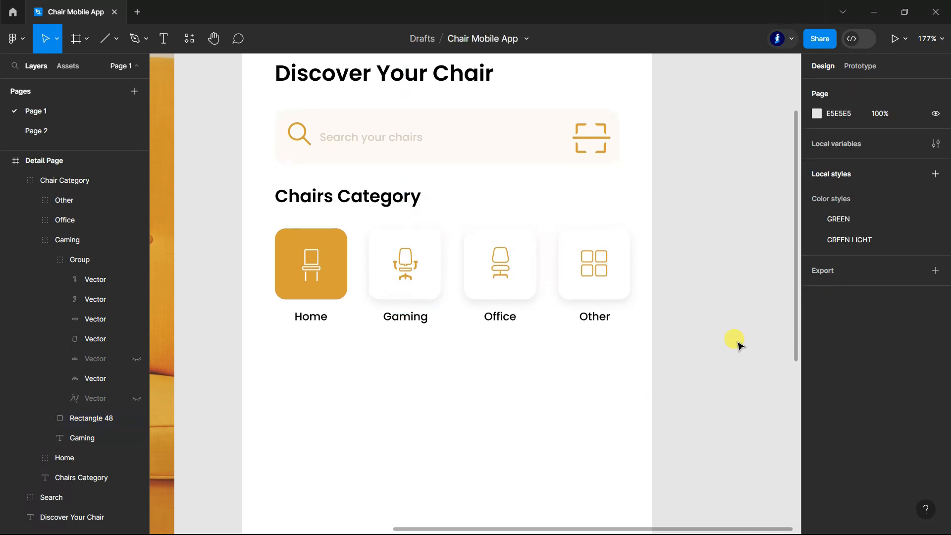
scroll(739, 342, "down", 5)
scroll(535, 352, "up", 2)
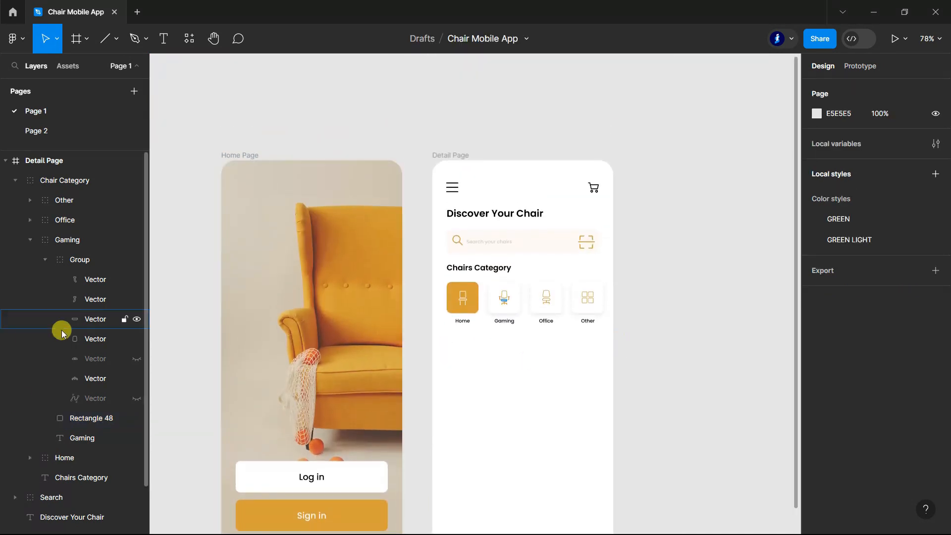
left_click(16, 181)
left_click(637, 322)
scroll(639, 323, "down", 3)
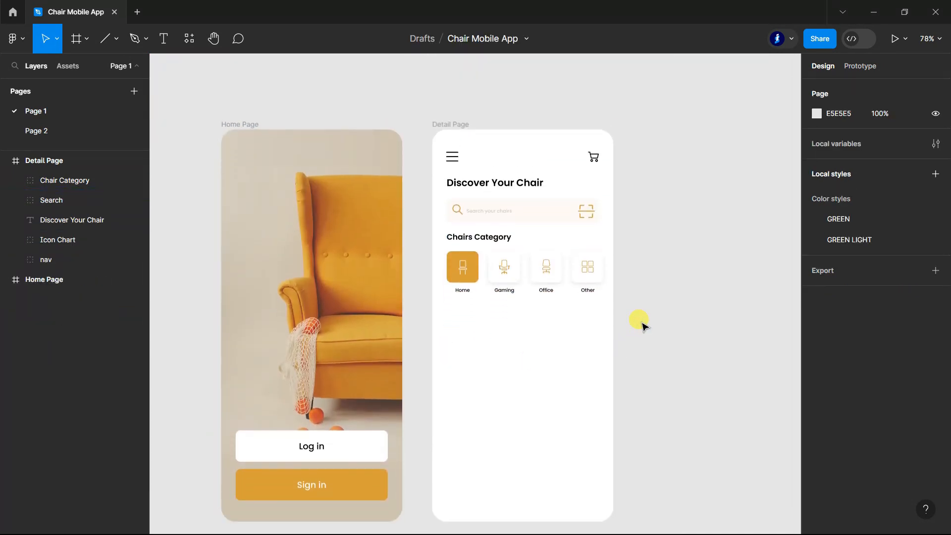
Step: Add the text "Popular Chairs" below the category cards on the Detail Page
scroll(588, 244, "up", 2)
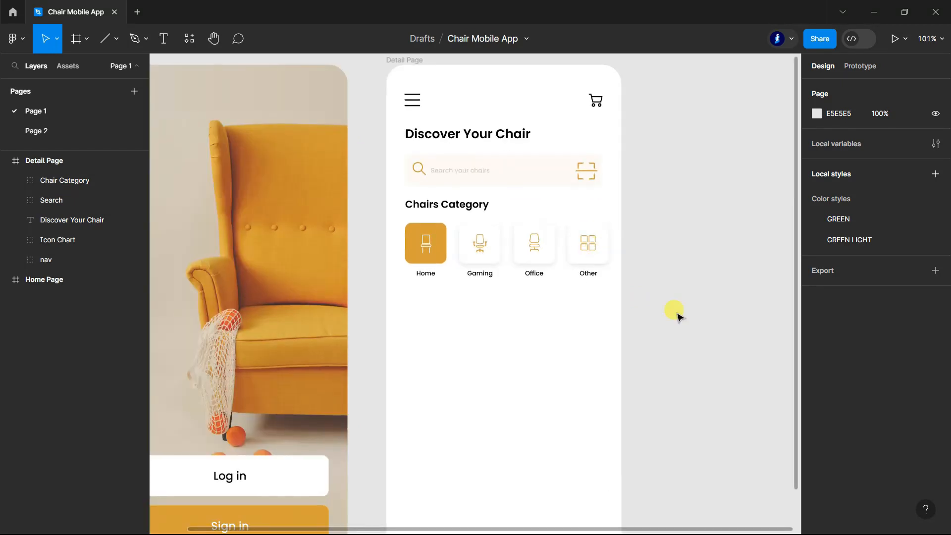
scroll(677, 316, "down", 1)
scroll(425, 288, "up", 1)
key("t")
left_click(426, 288)
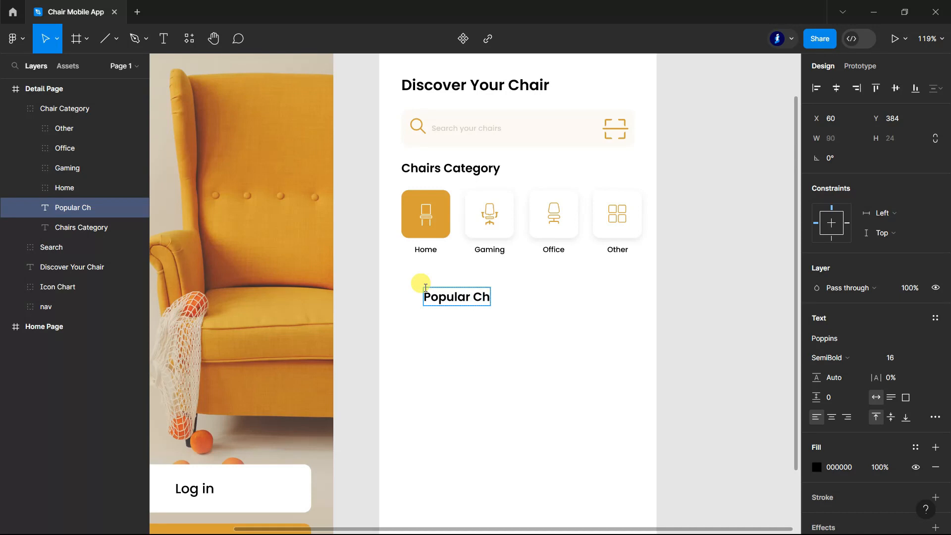
key("Escape")
double_click(448, 293)
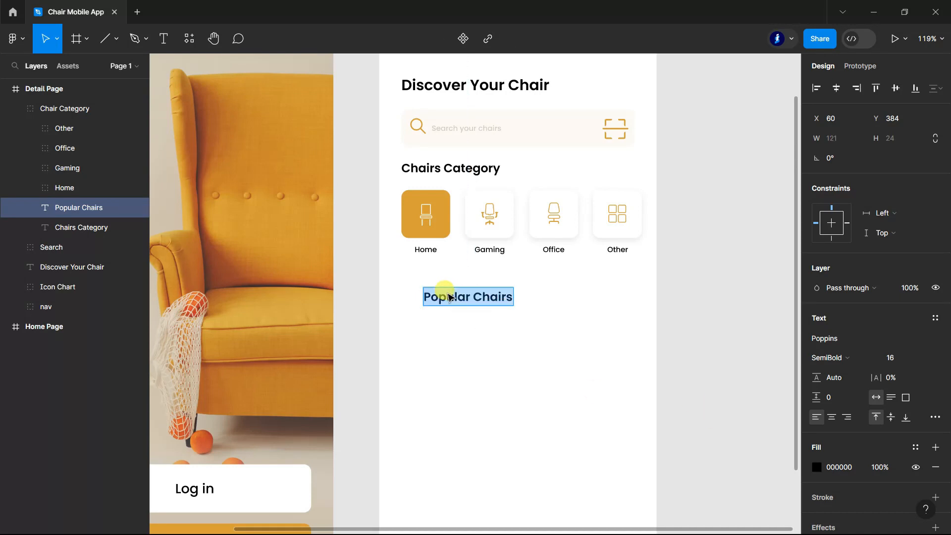
key("Escape")
Step: Move the Popular Chairs heading so it lines up with the left edge of the Chairs Category heading
left_click_drag(463, 298, 443, 285)
scroll(463, 293, "down", 3)
scroll(465, 294, "down", 1)
left_click(691, 298)
scroll(678, 378, "up", 2)
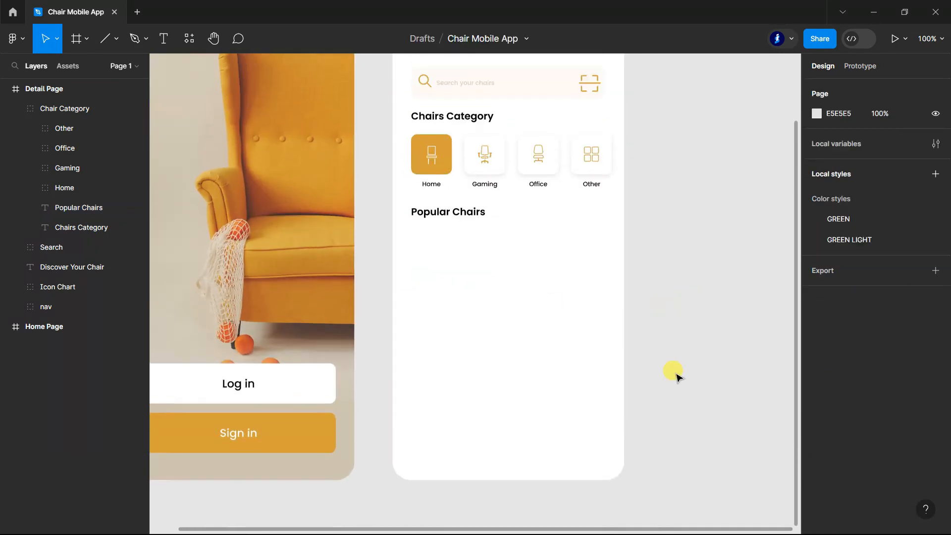
Step: Draw a rectangle about 235 by 345 below the Popular Chairs heading and position it at X 30, Y 413
scroll(677, 377, "down", 1)
left_click(116, 40)
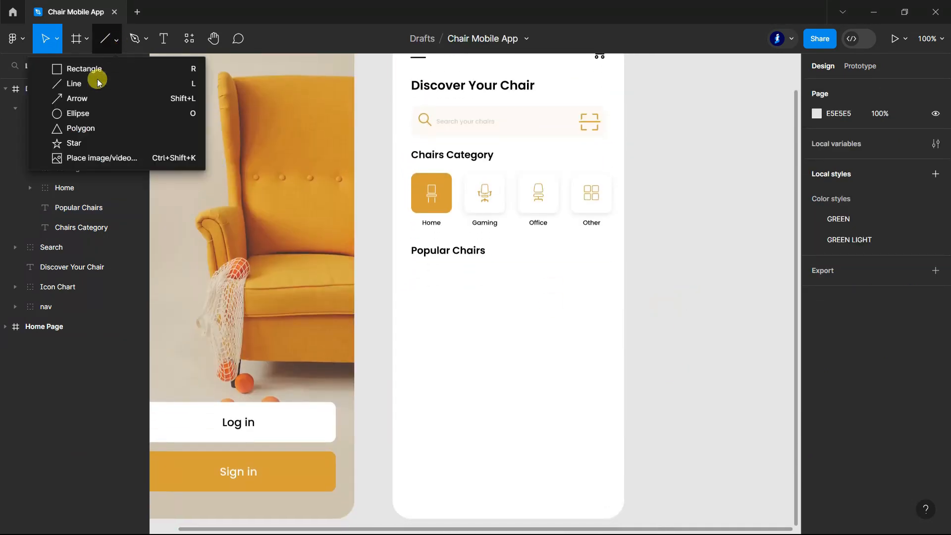
left_click(92, 73)
scroll(430, 213, "down", 2)
mouse_move(414, 211)
left_mouse_down()
mouse_move(519, 400)
mouse_move(559, 425)
left_mouse_up()
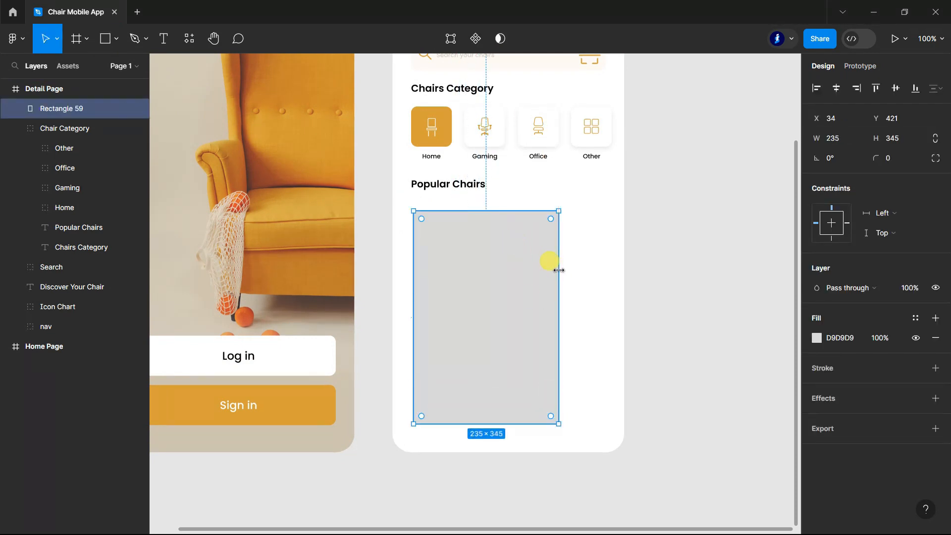
left_click_drag(476, 273, 474, 270)
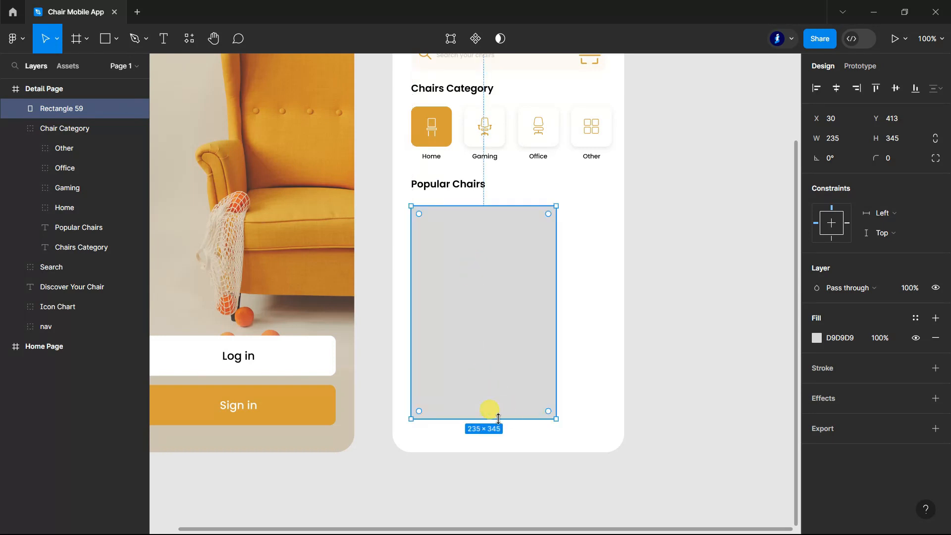
Step: Set the height of the rectangle below Popular Chairs to 350
left_click(894, 139)
type("347")
key("Return")
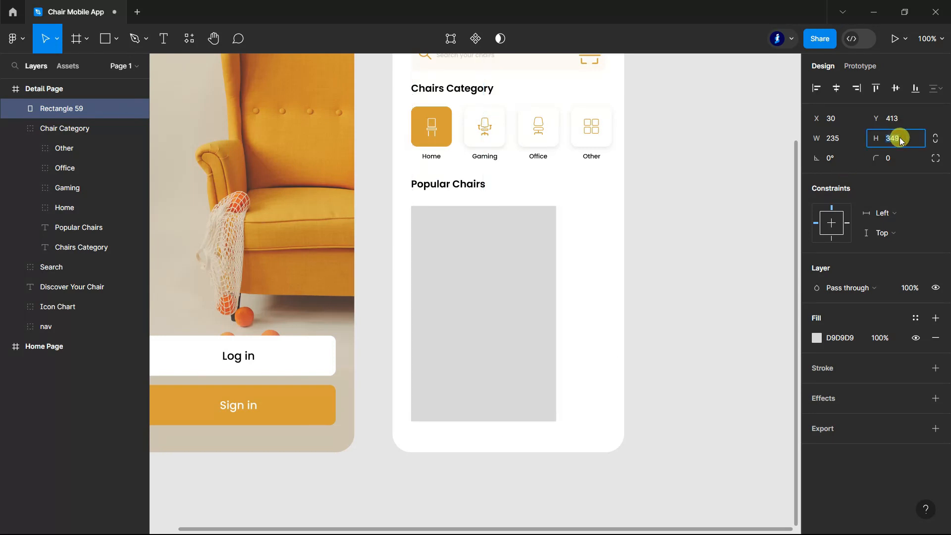
key("Up")
left_click(720, 286)
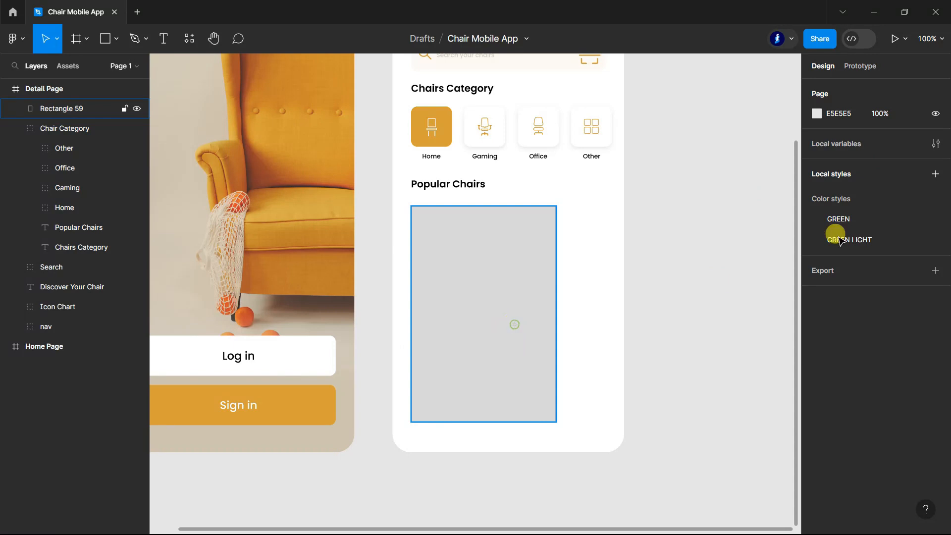
Step: Round the corners of the Popular Chairs rectangle with a radius of 20
left_click(513, 322)
left_click(897, 158)
type("20")
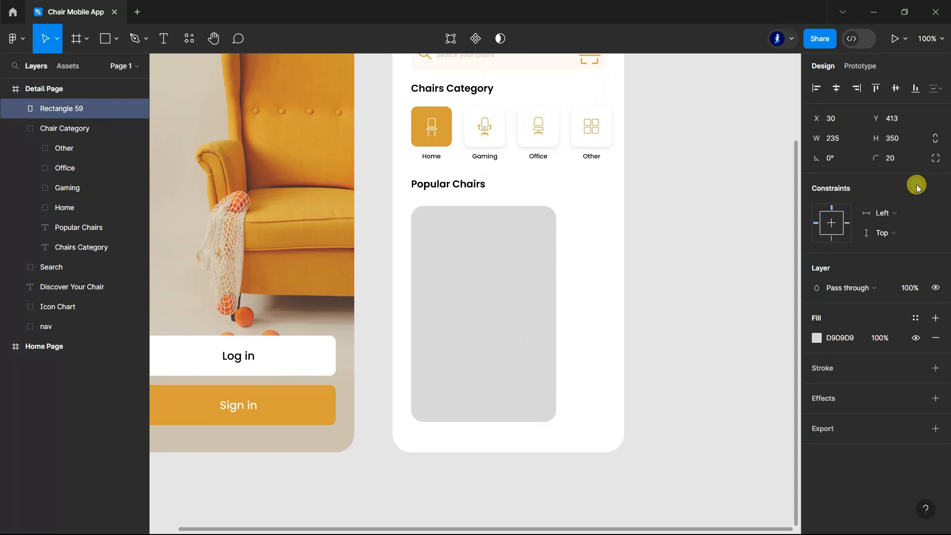
left_click(817, 338)
key("Escape")
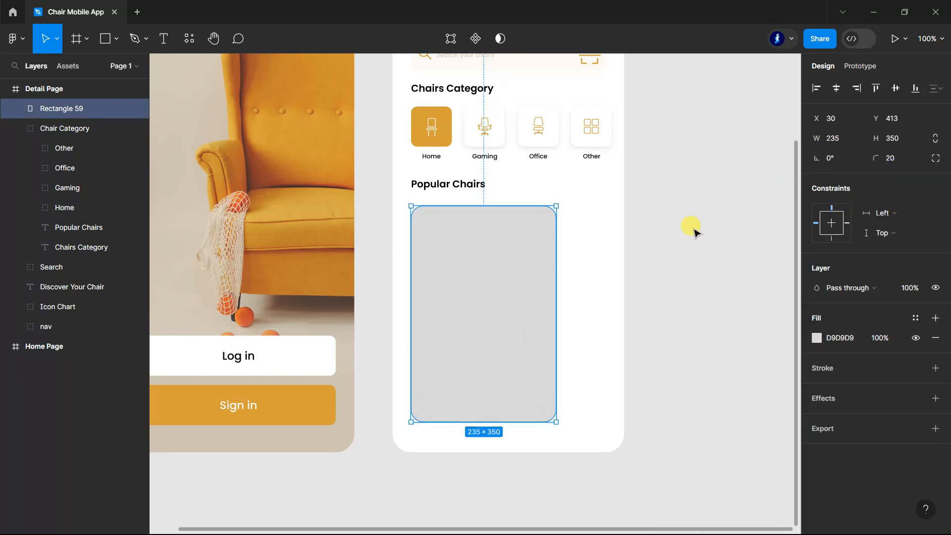
key("Escape")
scroll(718, 306, "down", 1)
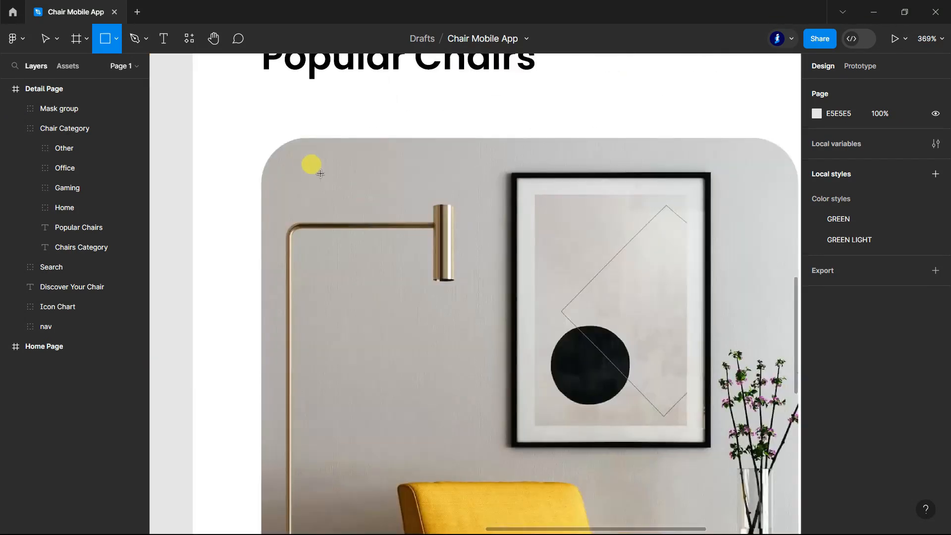
Step: Draw a small rectangle across the upper part of the chair photo and size it 120 by 30
left_click_drag(314, 173, 506, 216)
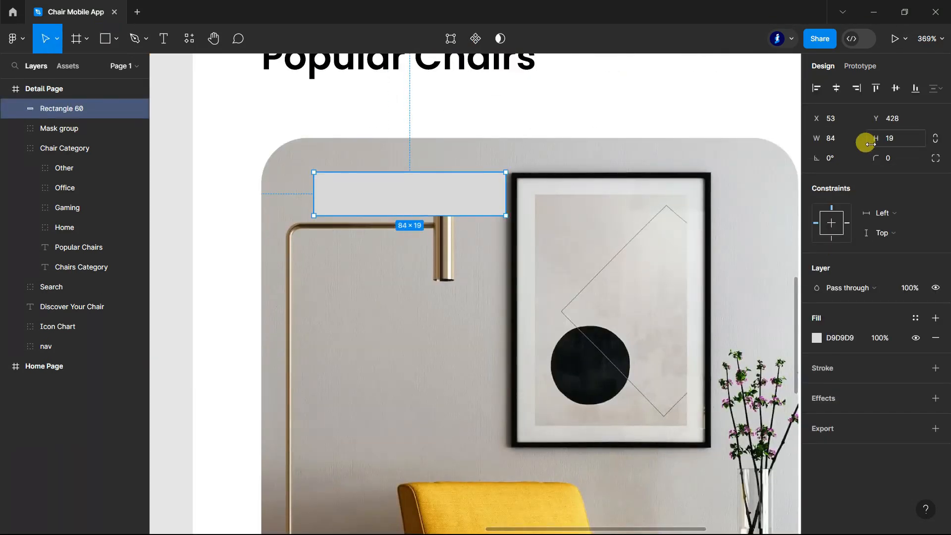
left_click(899, 138)
type("30")
left_click(843, 144)
type("12")
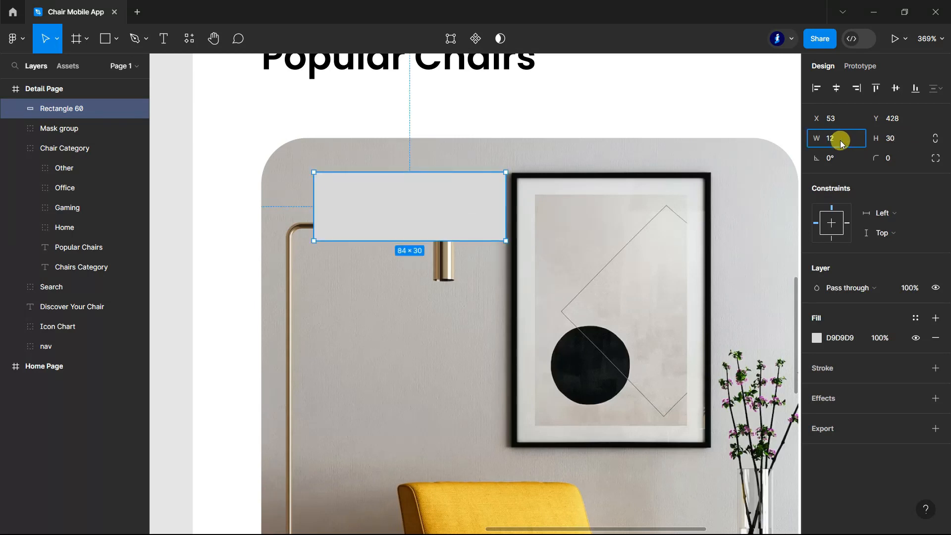
type("0")
key("Return")
scroll(467, 218, "down", 10, "ctrl")
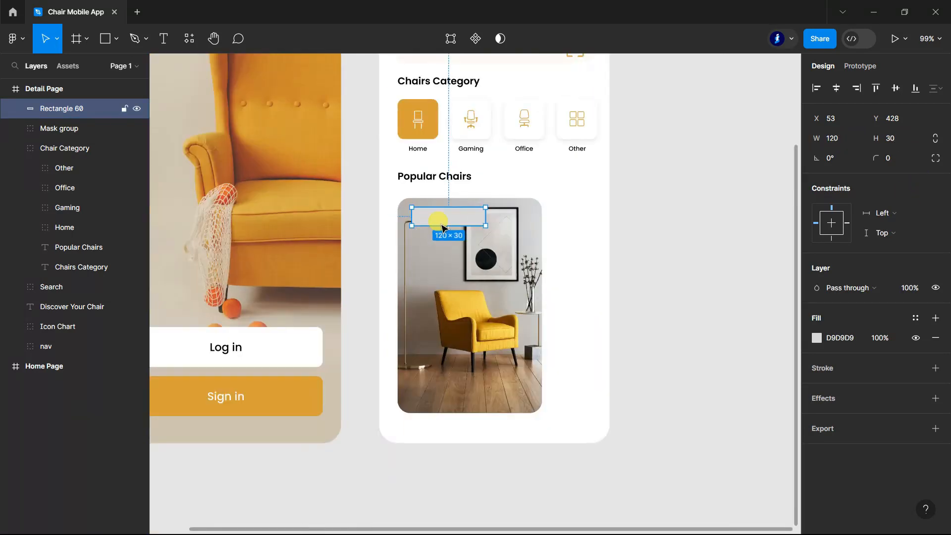
Step: Widen the chair photo's mask rectangle, Rectangle 59, to about 253
left_click(17, 129)
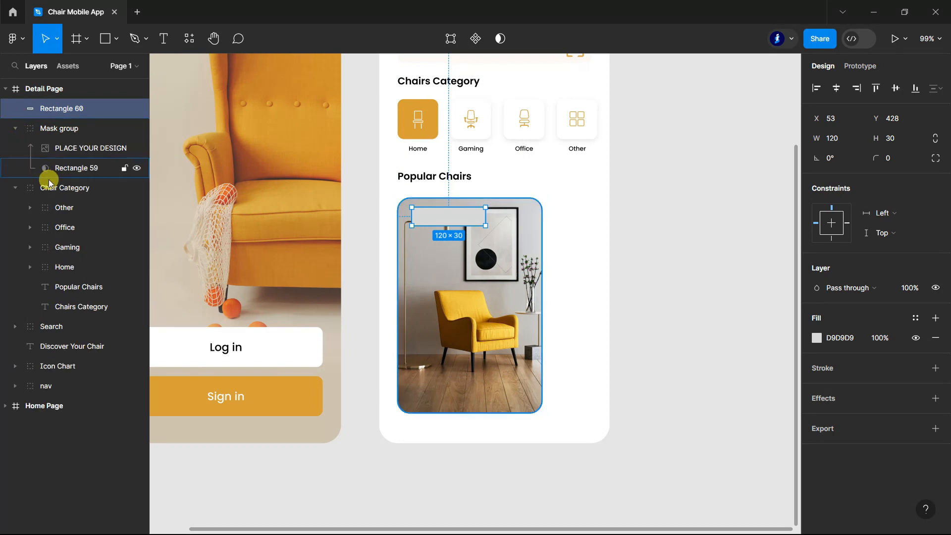
left_click(47, 169)
left_click_drag(543, 312, 554, 312)
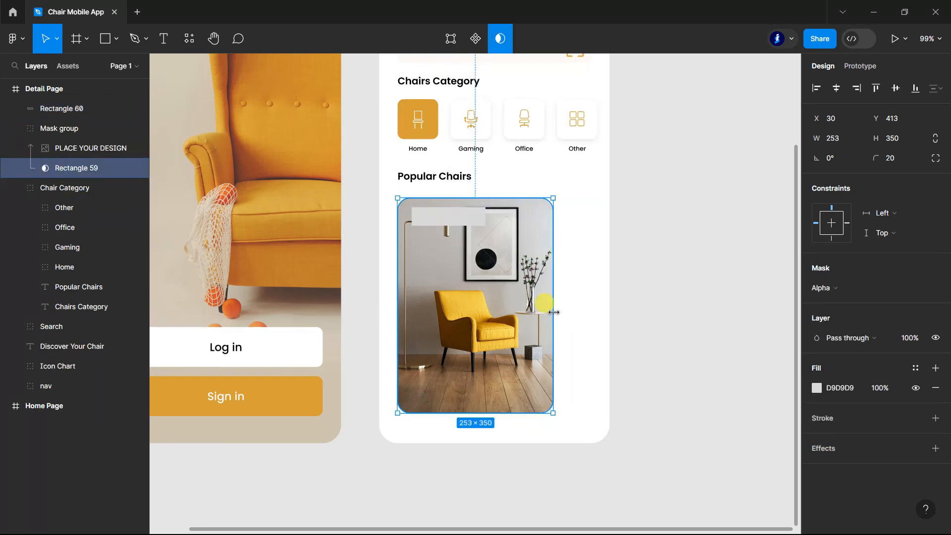
left_click(696, 316)
Step: Change the fill of the small rectangle on the chair photo to white (FFFFFF)
scroll(466, 123, "up", 5)
left_click(468, 323)
left_click(833, 339)
type("fff")
key("Return")
Step: Give the small white rectangle a corner radius of 21 and a layer opacity of 80%
left_click(896, 159)
type("4")
type("21")
left_click(912, 297)
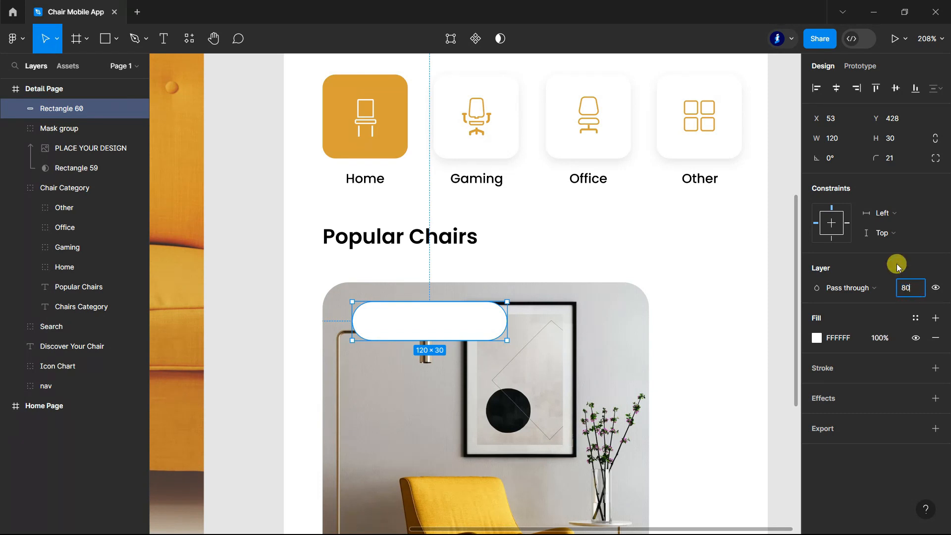
type("80")
key("Return")
Step: Draw a 10 by 10 circle vertically centred near the left end of the white pill and fill it with D79F38
left_click(118, 40)
left_click(79, 110)
scroll(367, 312, "up", 5)
left_click_drag(364, 312, 355, 310)
left_click_drag(395, 341, 375, 317)
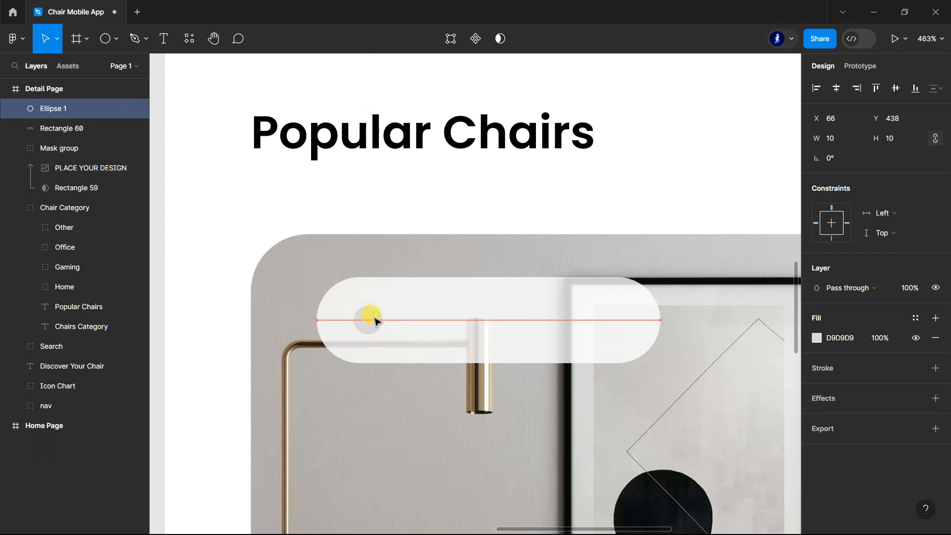
left_click(816, 338)
left_click(668, 467)
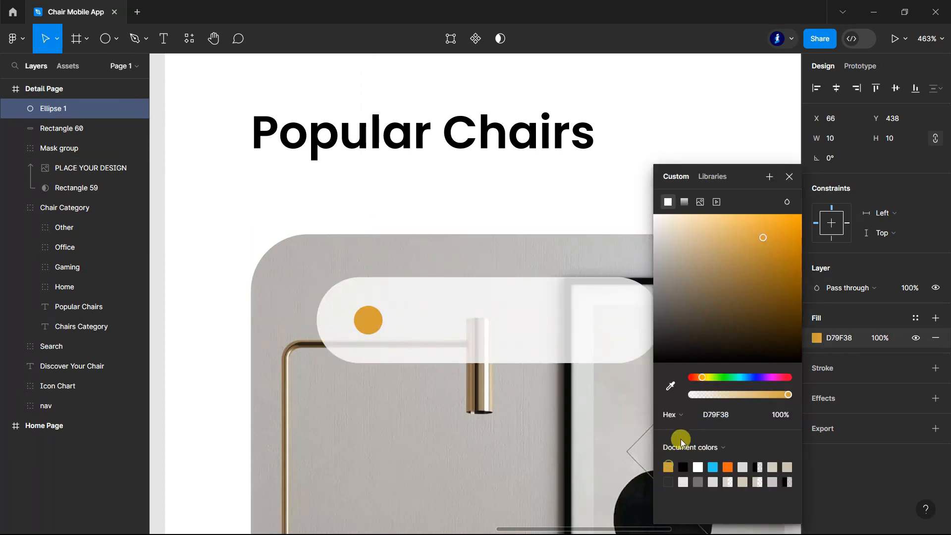
Step: Add the text "Home Chair" on the white pill over the chair photo
left_click(790, 176)
scroll(418, 258, "down", 3)
left_click(240, 282)
scroll(529, 313, "up", 1)
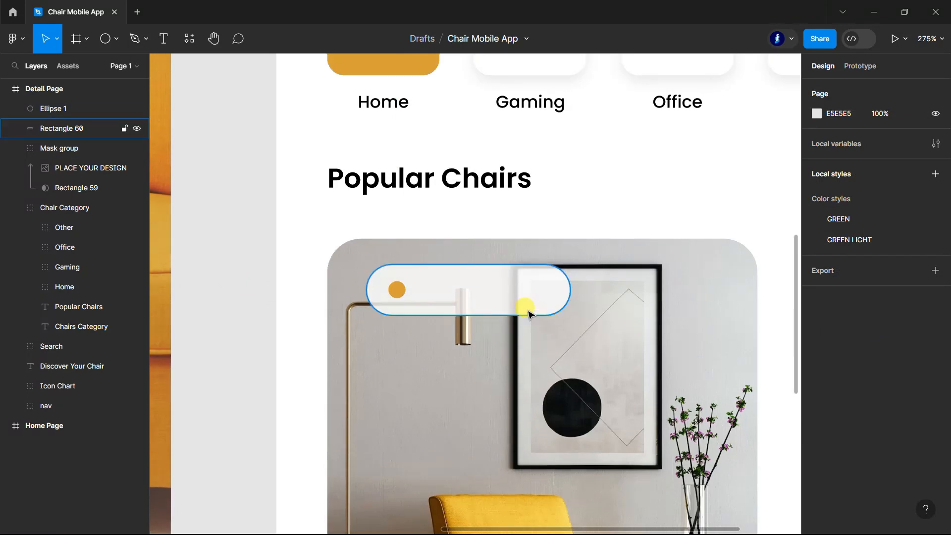
key("t")
left_click(438, 281)
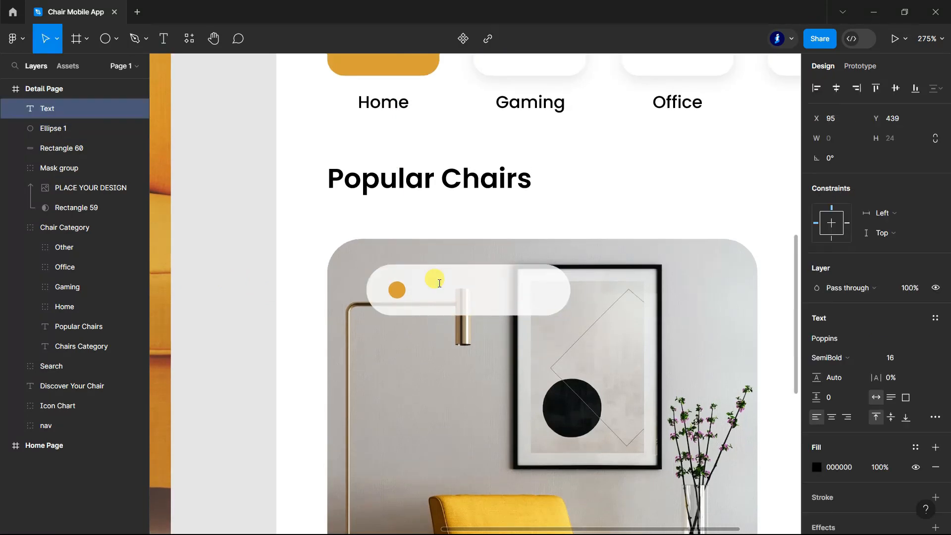
type("Ho")
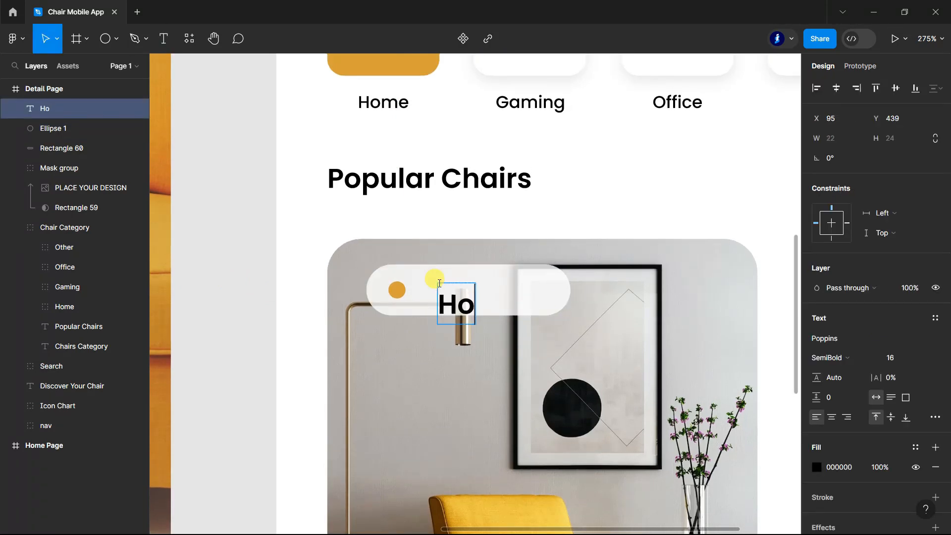
type("me Chair")
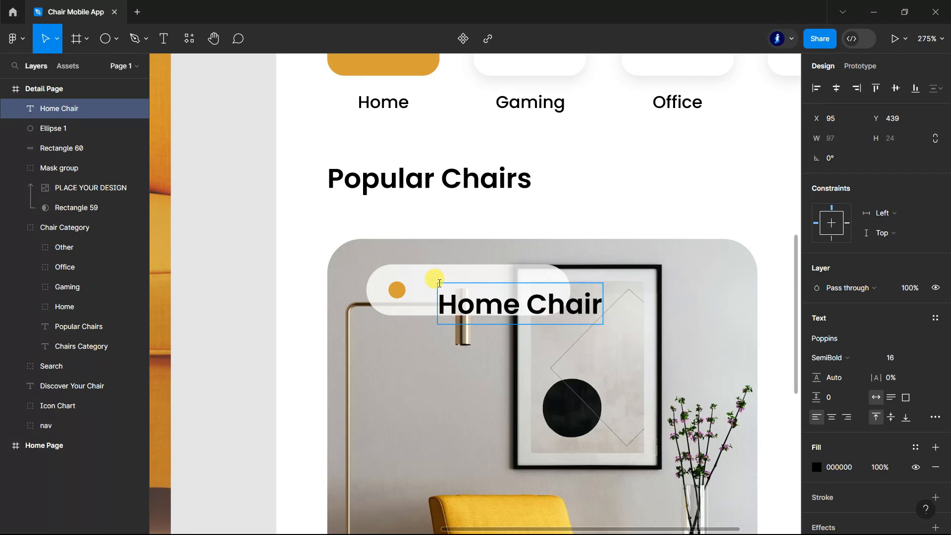
Step: Set the "Home Chair" text to font size 14 with Medium weight
key("ctrl+a")
scroll(439, 283, "down", 5)
left_click(920, 358)
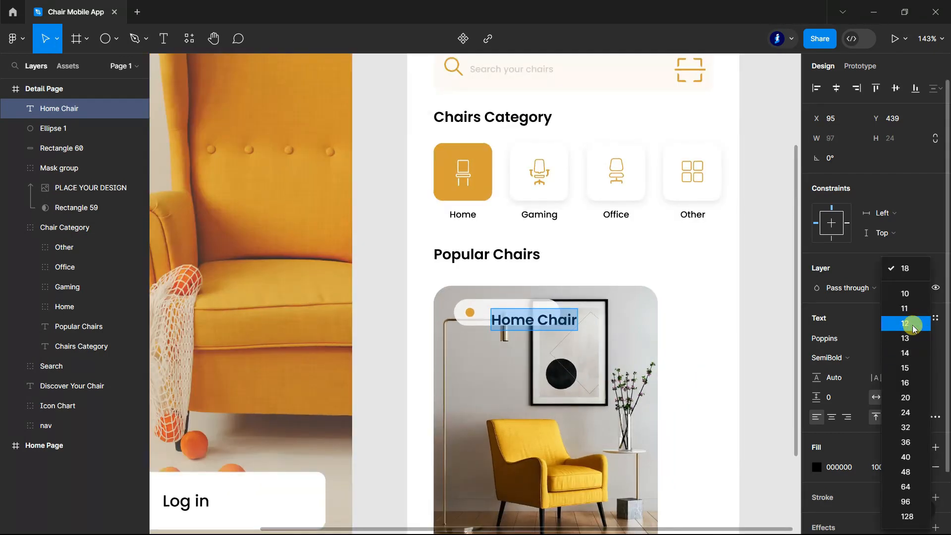
left_click(905, 352)
left_click(827, 357)
left_click(854, 302)
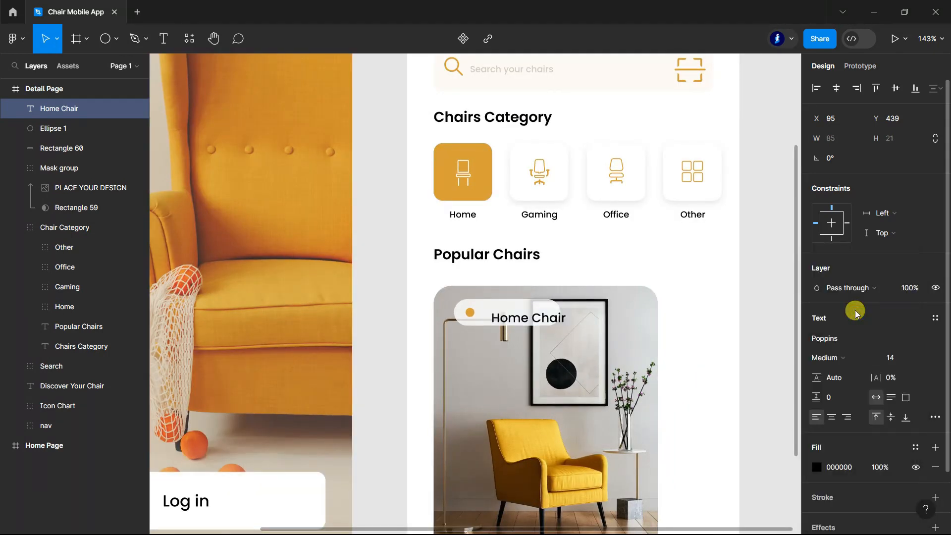
left_click(390, 325)
Step: Place the "Home Chair" text beside the orange dot and widen the white pill to about 133
scroll(499, 320, "up", 3)
left_click_drag(554, 320, 603, 307)
left_click(447, 304)
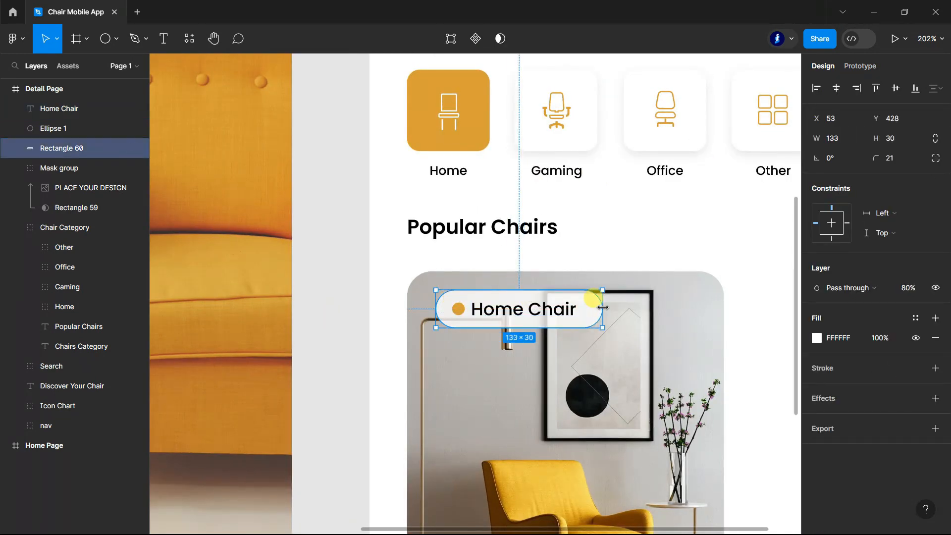
left_click(367, 330)
scroll(333, 323, "down", 5)
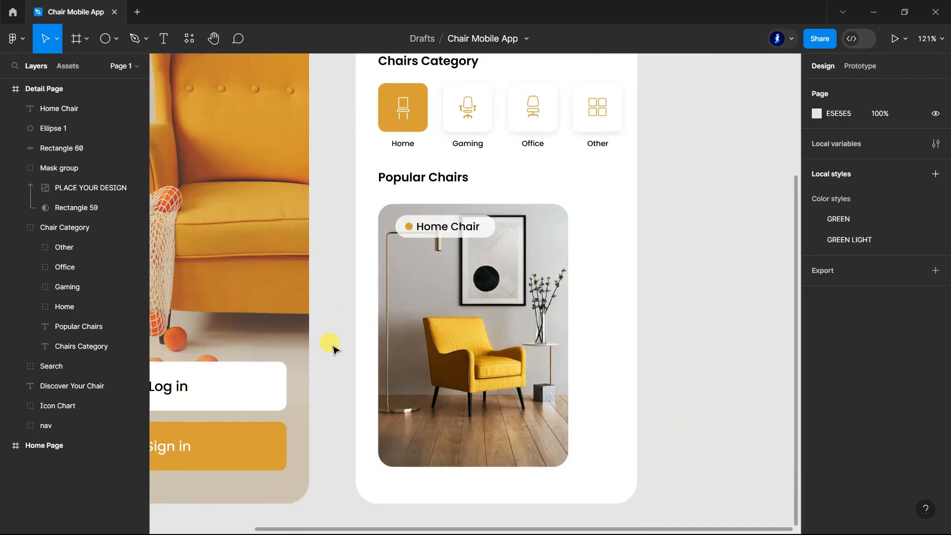
Step: Group the "Home Chair" text, orange dot and pill, and move the group to about X 43, Y 426
left_click(52, 148)
left_click(58, 109, "shift")
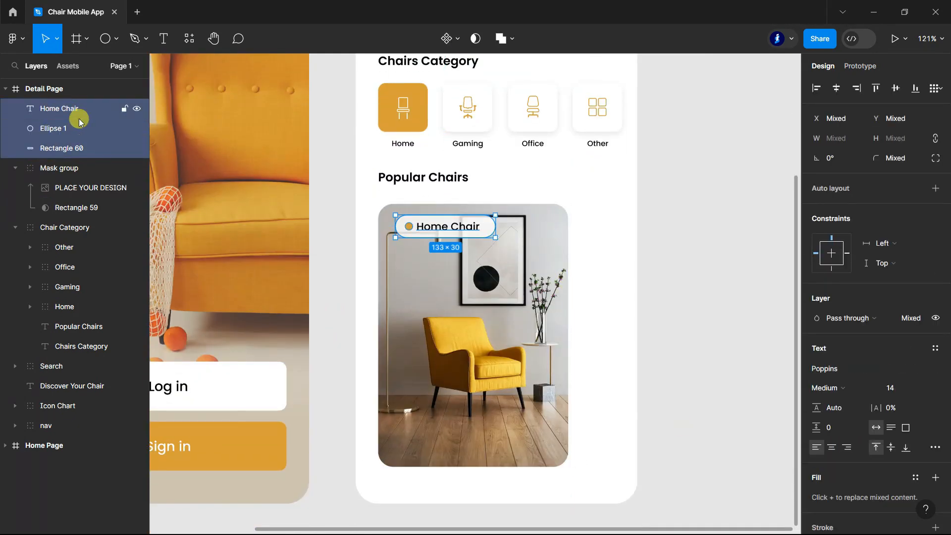
key("ctrl+g")
left_click_drag(419, 224, 412, 223)
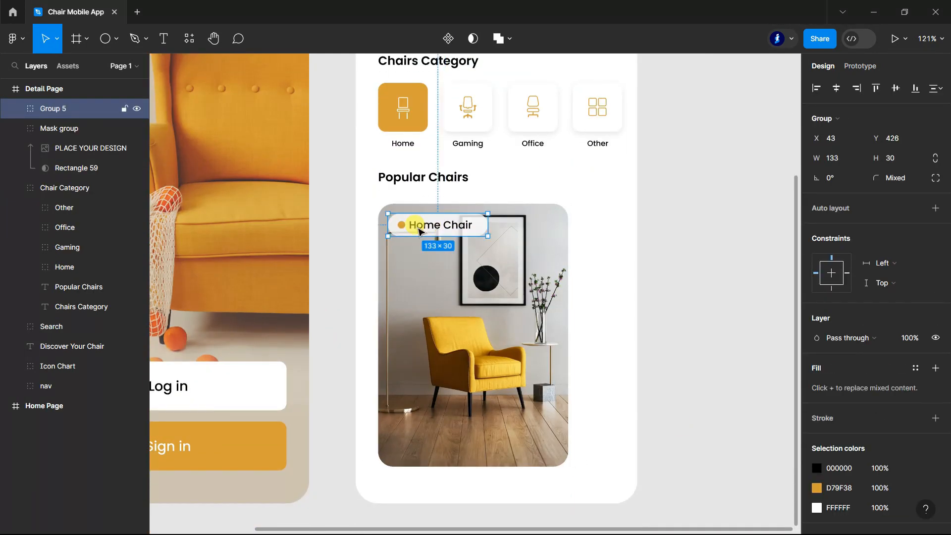
double_click(56, 110)
left_click(689, 226)
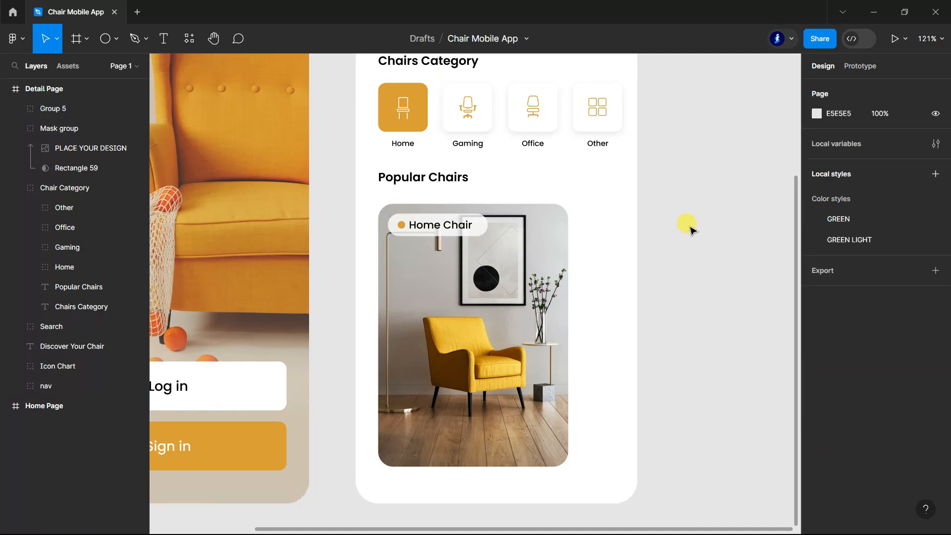
Step: Draw a rectangle about 228 by 83 across the lower part of the chair photo
left_click(15, 128)
left_click(117, 41)
left_click(98, 68)
scroll(386, 373, "down", 1)
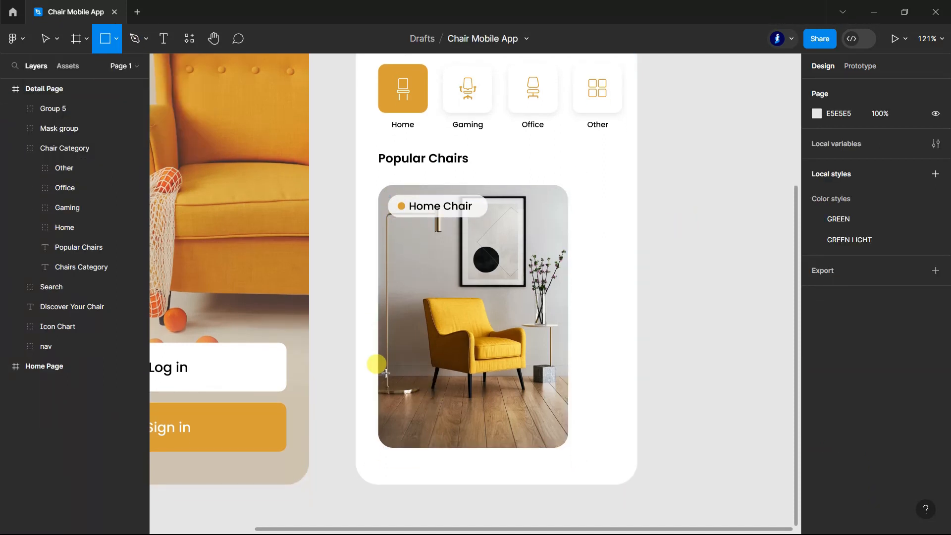
left_click_drag(387, 376, 557, 430)
left_click_drag(497, 430, 501, 435)
Step: Give the lower rectangle a corner radius of 11, a white FFFFFF fill and a layer opacity of 80%
left_click(894, 158)
type("10")
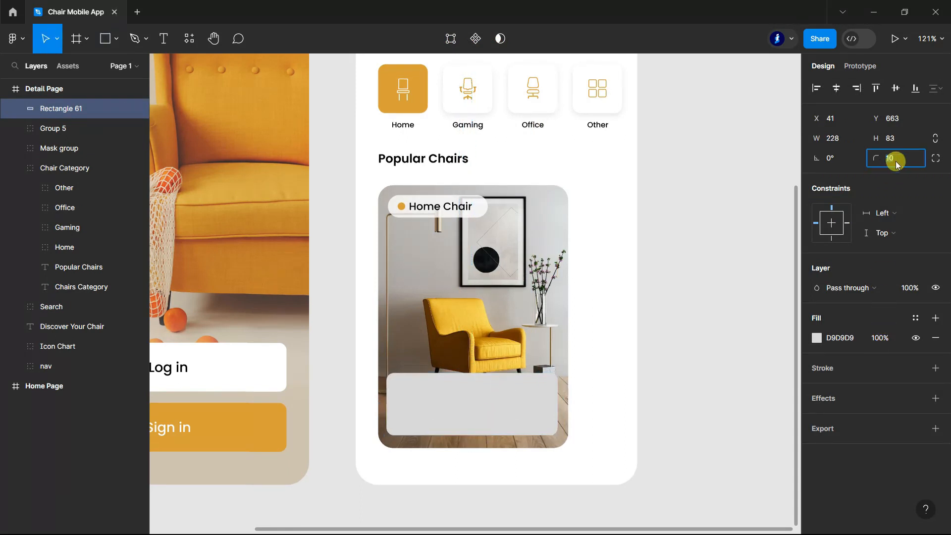
left_click(837, 337)
type("ffffff")
left_click(910, 289)
type("80")
key("Return")
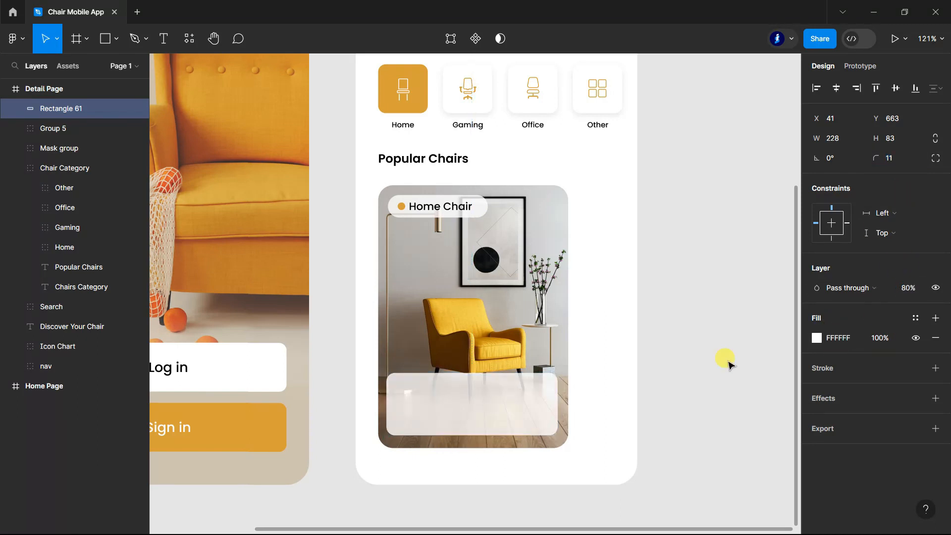
Step: Extend the white panel upward to a height of about 87
scroll(535, 384, "down", 1)
scroll(535, 384, "up", 5)
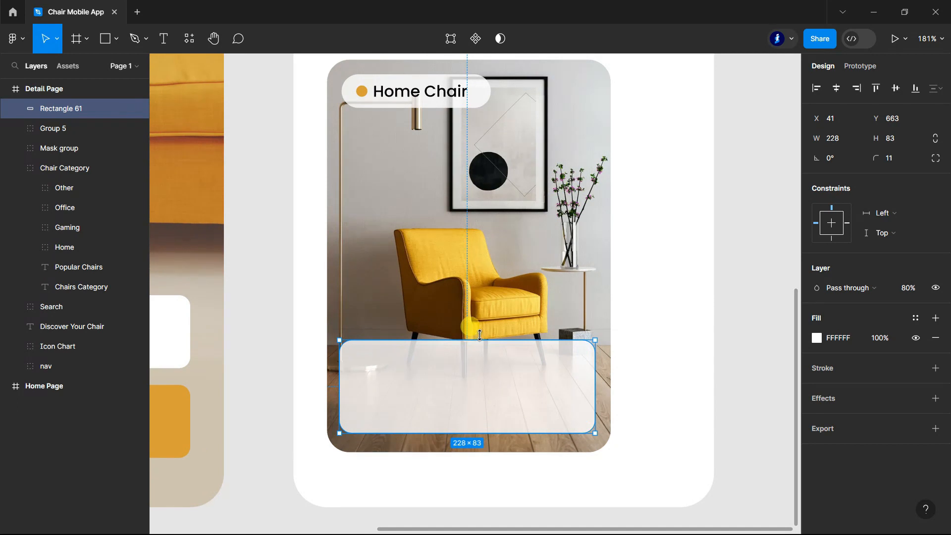
left_click_drag(480, 335, 480, 330)
Step: Add the text "Yellow Sofa Chair" in the upper part of the white panel and shift it slightly left to about X 56
left_click(164, 38)
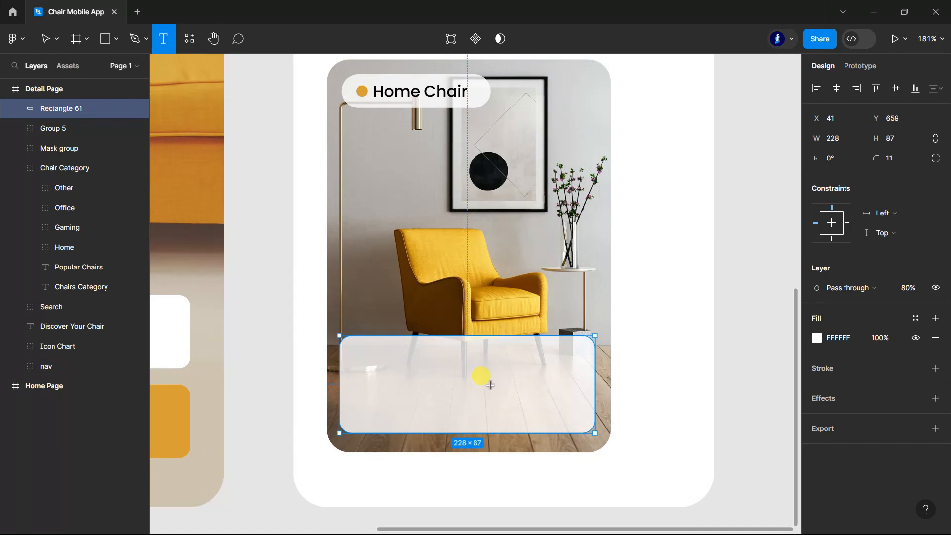
scroll(490, 385, "up", 5)
left_click(294, 342)
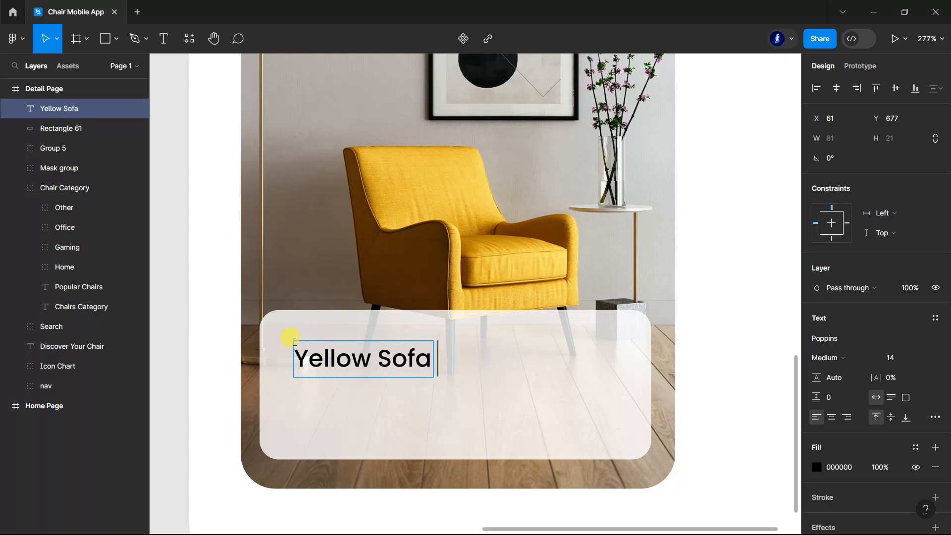
scroll(295, 342, "down", 5)
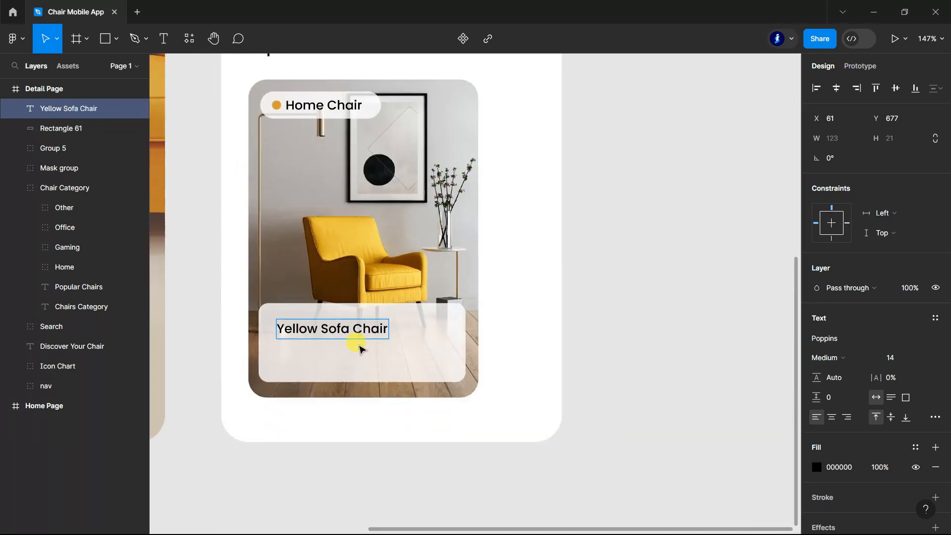
left_click(230, 307)
scroll(303, 329, "up", 2)
left_click_drag(348, 333, 342, 332)
Step: Add the price text "$22.00" and left-align it directly under "Yellow Sofa Chair" at about X 56, Y 699
left_click(162, 38)
scroll(304, 350, "up", 2)
left_click(287, 355)
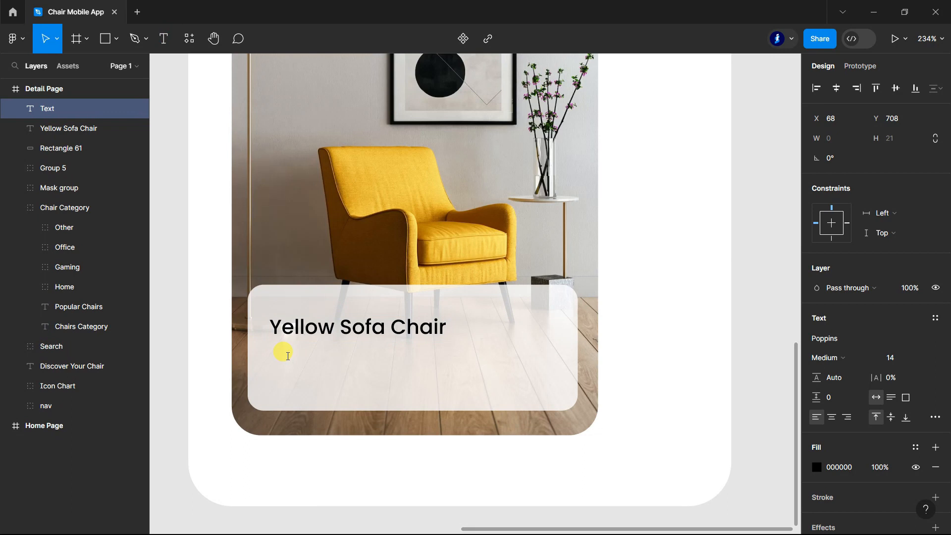
type("$")
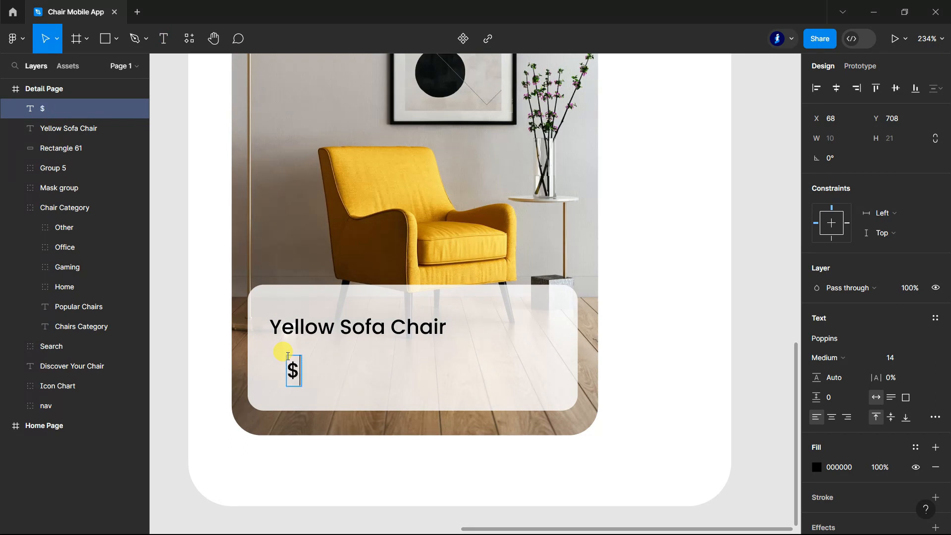
key("Escape")
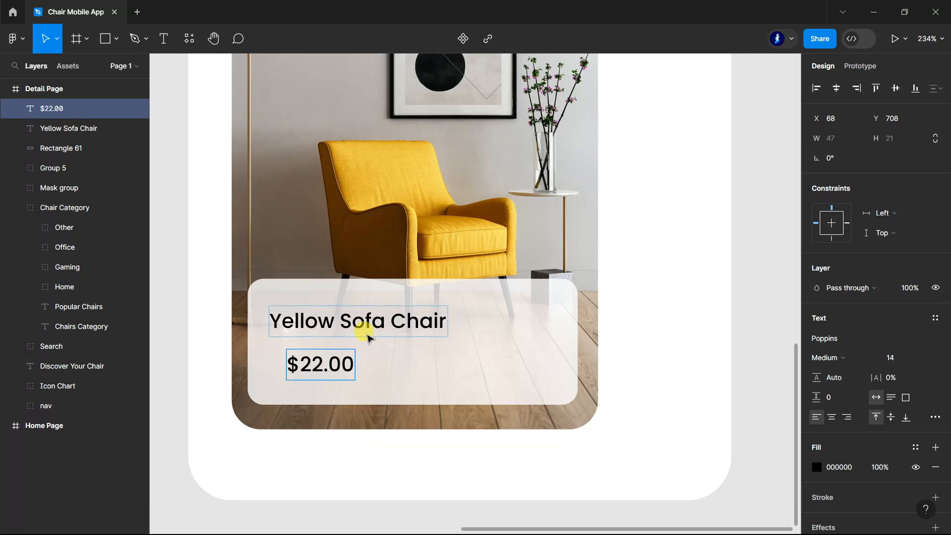
scroll(337, 268, "down", 3)
left_click_drag(312, 236, 294, 224)
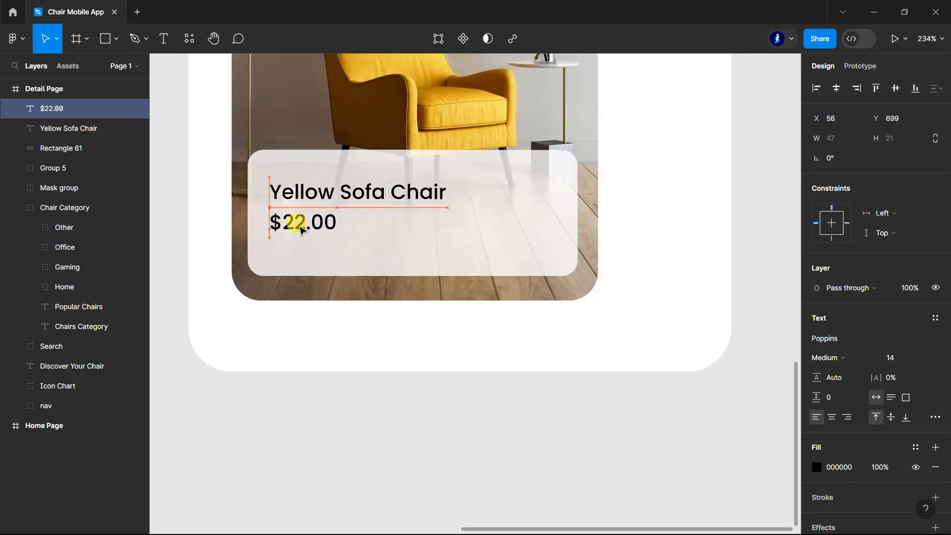
Step: Enlarge the "$22.00" price text and give it a heavier font weight
left_click(907, 358)
left_click(906, 398)
left_click(825, 358)
left_click(861, 323)
left_click(401, 419)
scroll(550, 291, "down", 5)
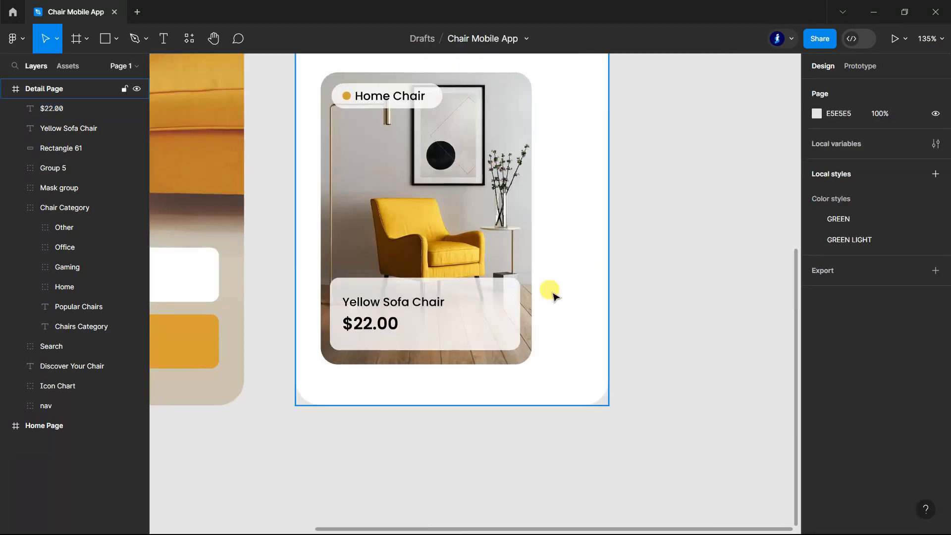
Step: Paste the D79F38 outlined heart icon at the right end of the white panel
key("ctrl+v")
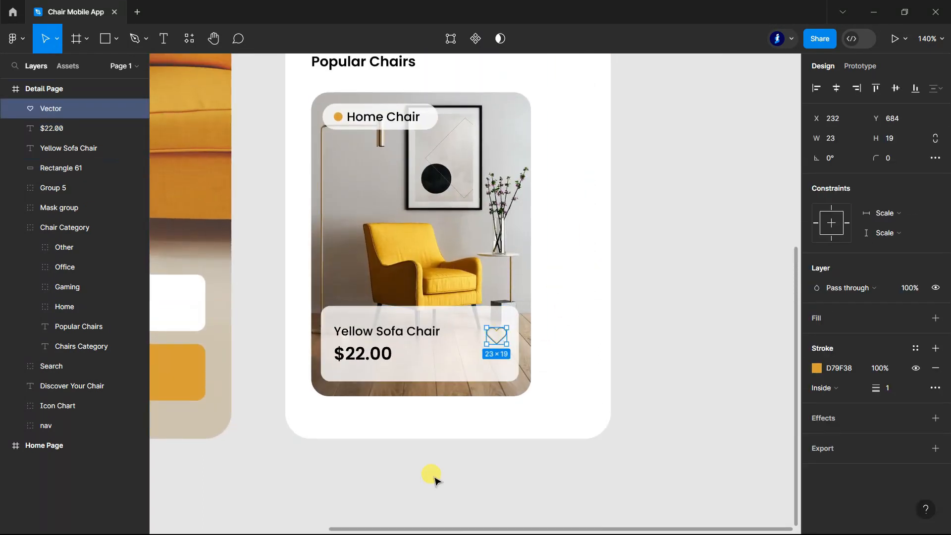
left_click(435, 476)
scroll(493, 448, "down", 5)
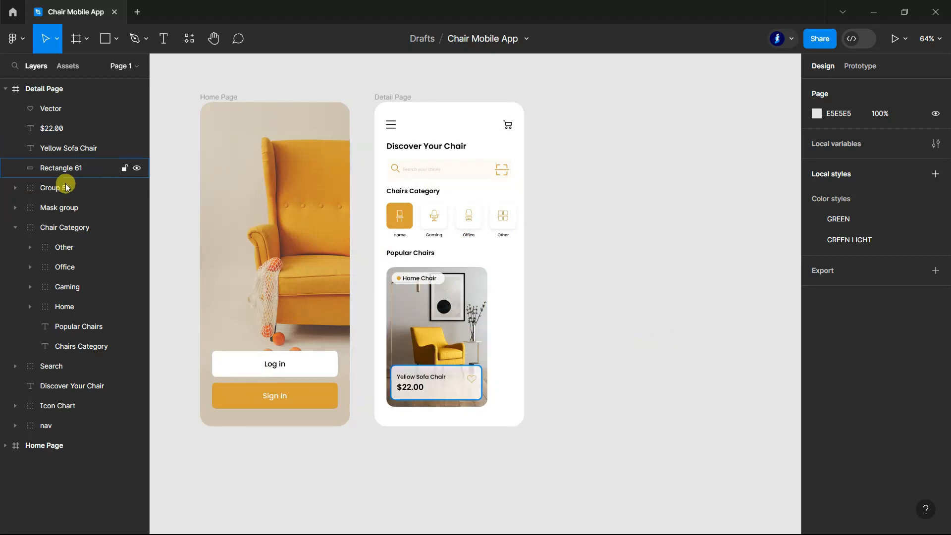
Step: Group the heart icon, price, chair name, panel, Home Chair pill and masked photo into one card
left_click(63, 224)
left_click(13, 227)
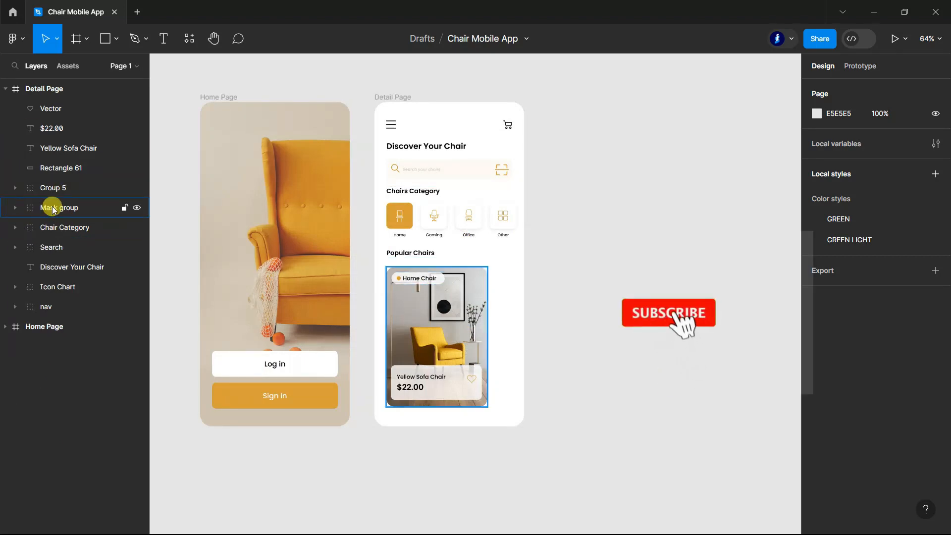
left_click(48, 207)
left_click(49, 188, "shift")
left_click(59, 148, "shift")
left_click(55, 128, "shift")
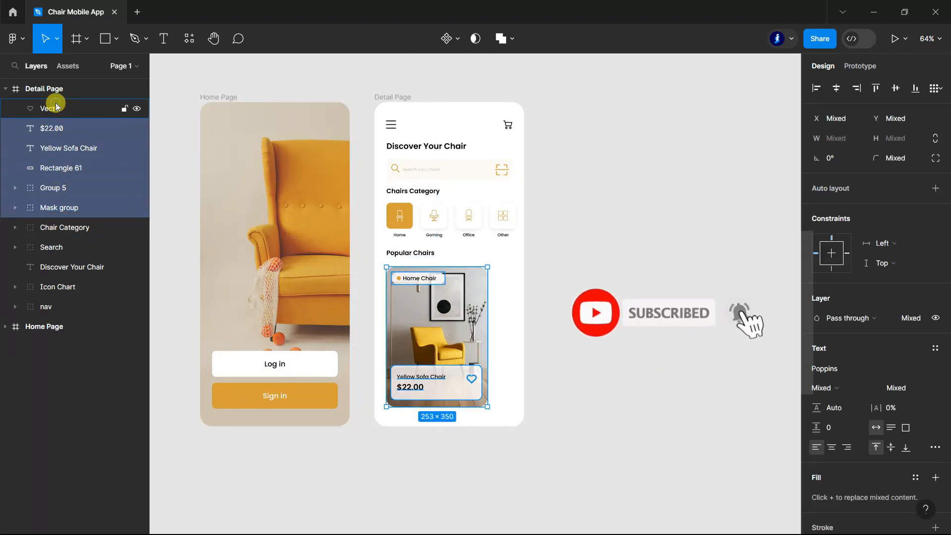
left_click(52, 108, "shift")
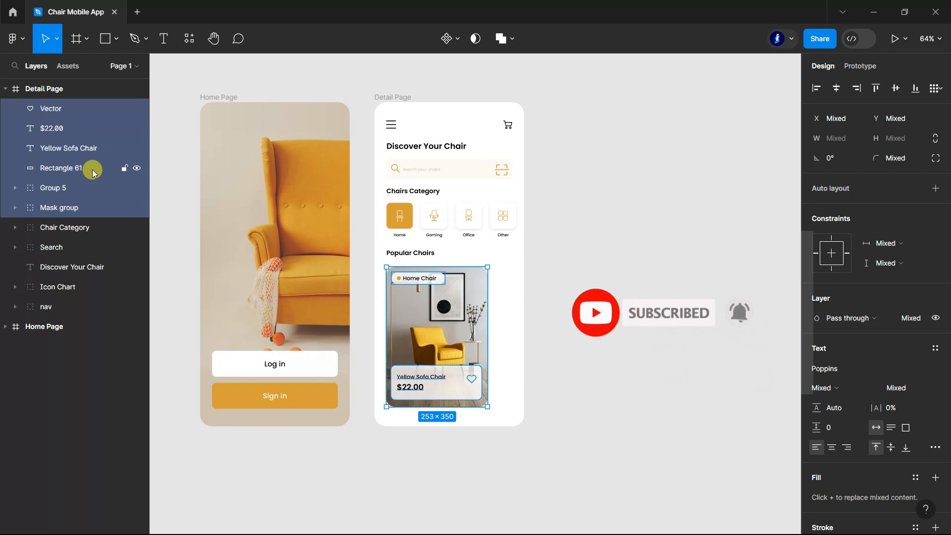
key("ctrl+g")
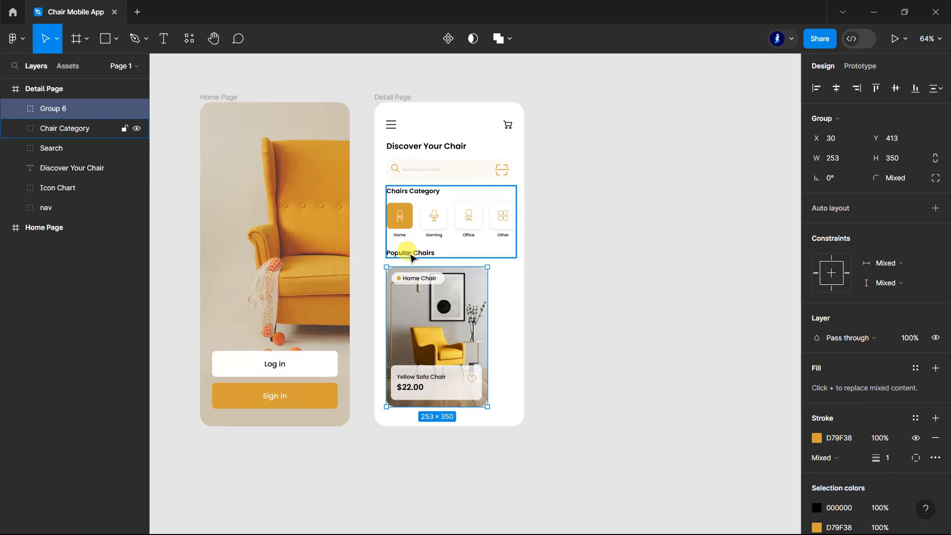
Step: Move the "Popular Chairs" heading layer out of the Chair Category group to just below the card group
double_click(411, 254)
left_click_drag(62, 229, 20, 120)
left_click(15, 147)
Step: Rename the card group as "Popular Chairs 1"
double_click(60, 130)
double_click(59, 109)
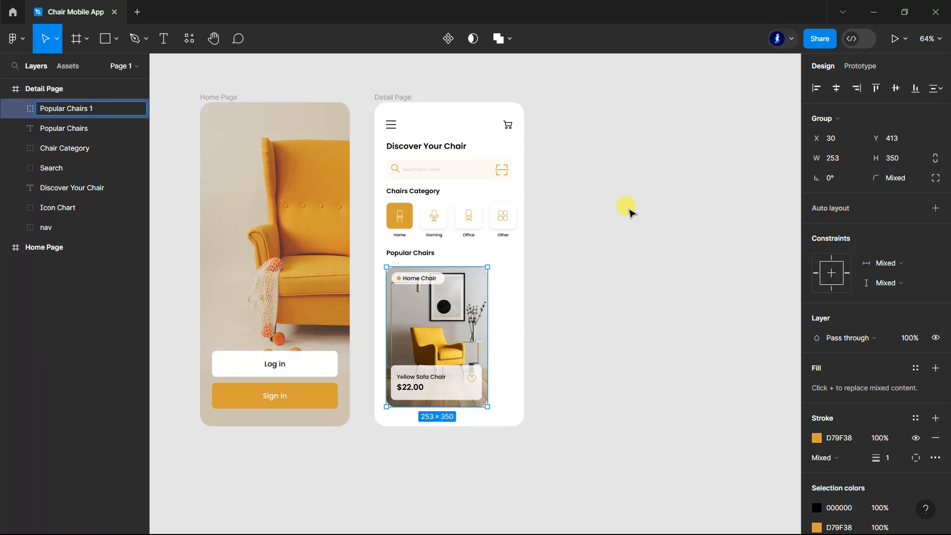
type("Popular Chairs 1")
left_click(630, 211)
Step: Duplicate the Popular Chairs 1 card to the right of the original and nudge the copy down
scroll(629, 209, "down", 1)
left_click(60, 108)
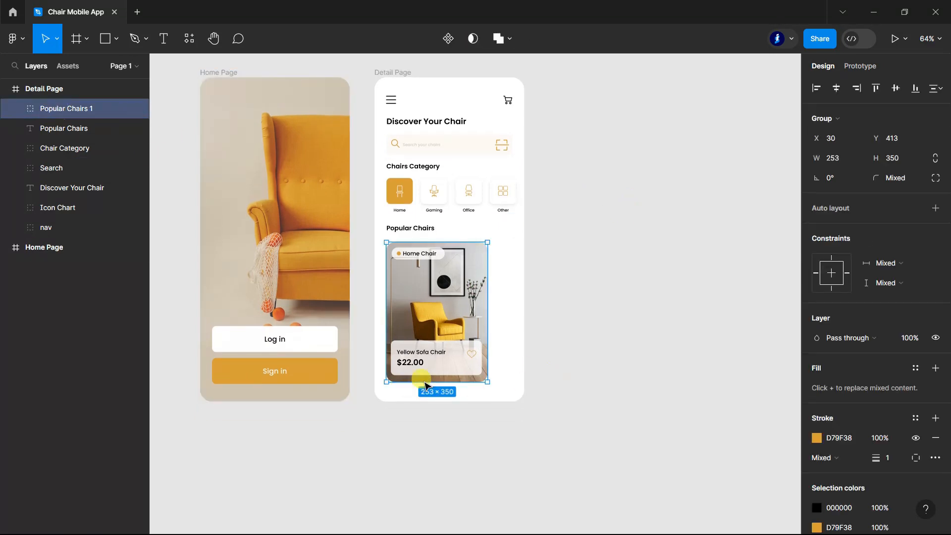
left_click_drag(494, 308, 557, 308)
scroll(557, 308, "up", 3)
key("Down")
key("Down")
key("Down")
key("Down")
key("Down")
key("Down")
key("Down")
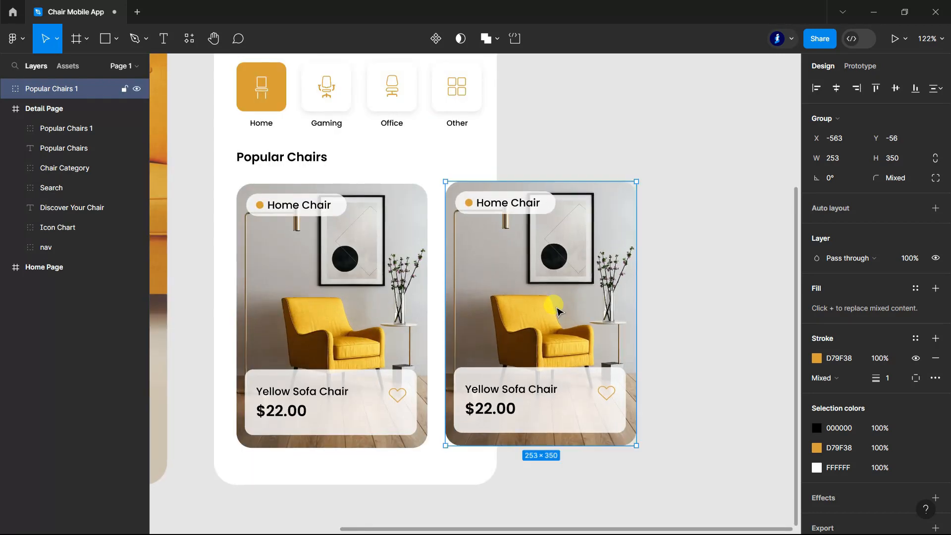
key("Down")
key("Down")
key("Down")
Step: Move the duplicated card into the Detail Page frame and rename it "Popular Chairs 2"
left_click_drag(64, 89, 75, 124)
double_click(97, 108)
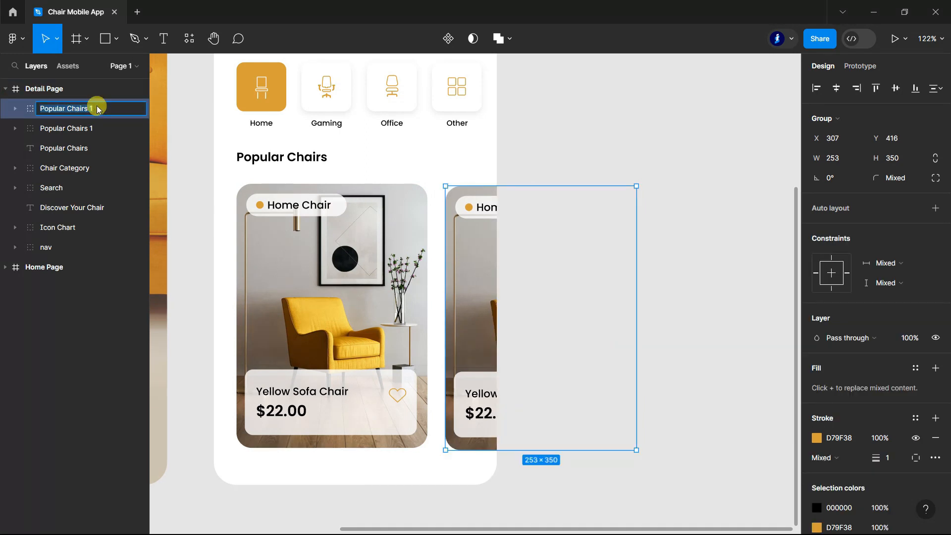
left_click(667, 139)
Step: Paste the new chair image into the Mask group of the Popular Chairs 2 card, above its existing image
left_click(65, 109)
left_click(15, 109)
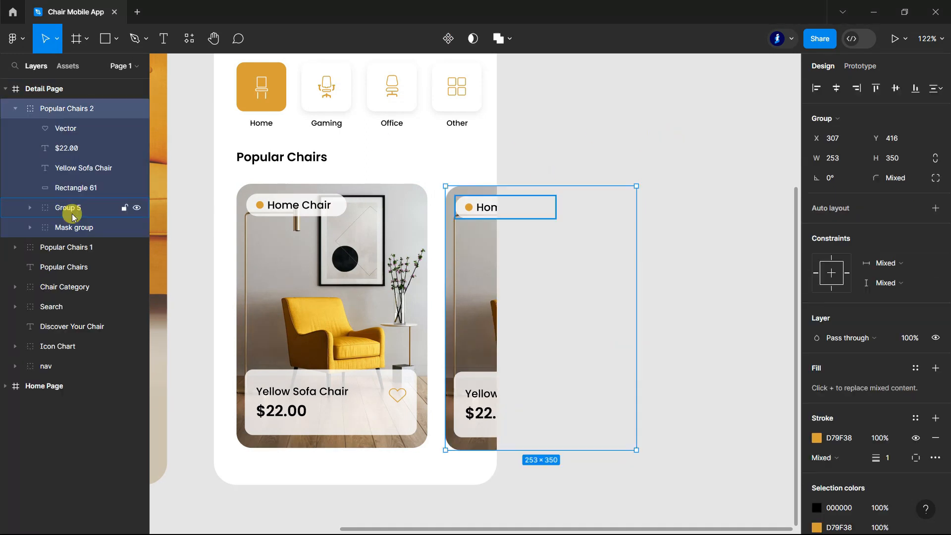
left_click(30, 228)
left_click(79, 252)
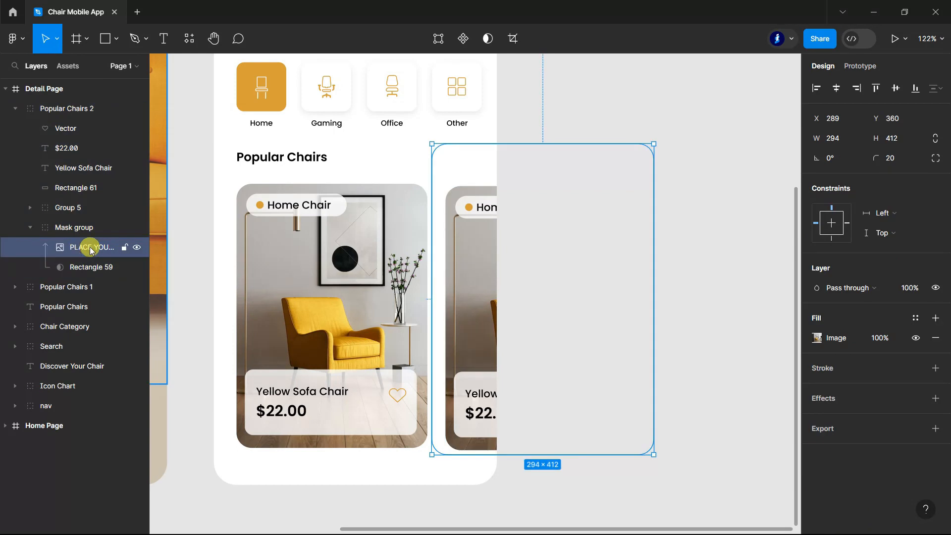
key("ctrl+v")
scroll(338, 203, "down", 2)
left_click(356, 419)
scroll(507, 368, "down", 4)
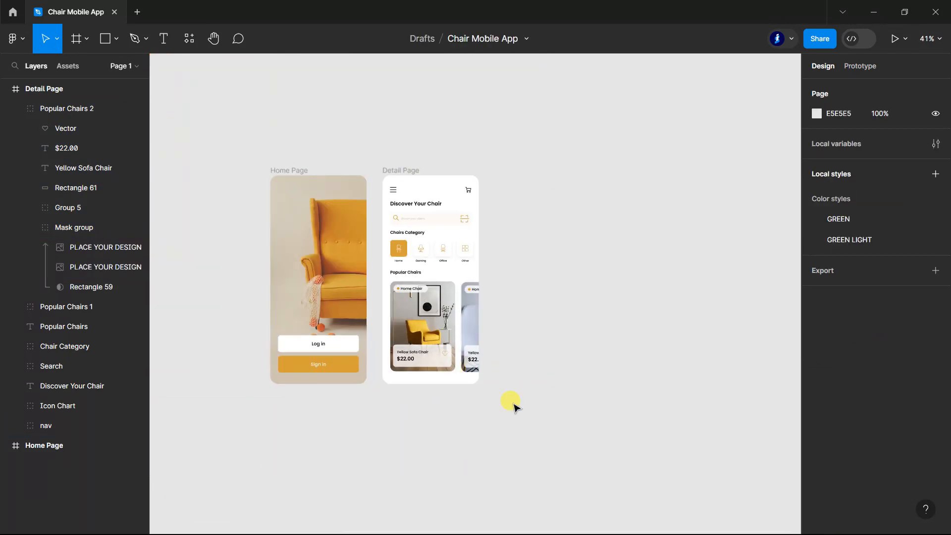
scroll(247, 369, "up", 2)
Step: Group the "Popular Chairs" heading with the Popular Chairs 1 and 2 cards and name the group "Popular Chairs"
left_click(16, 109)
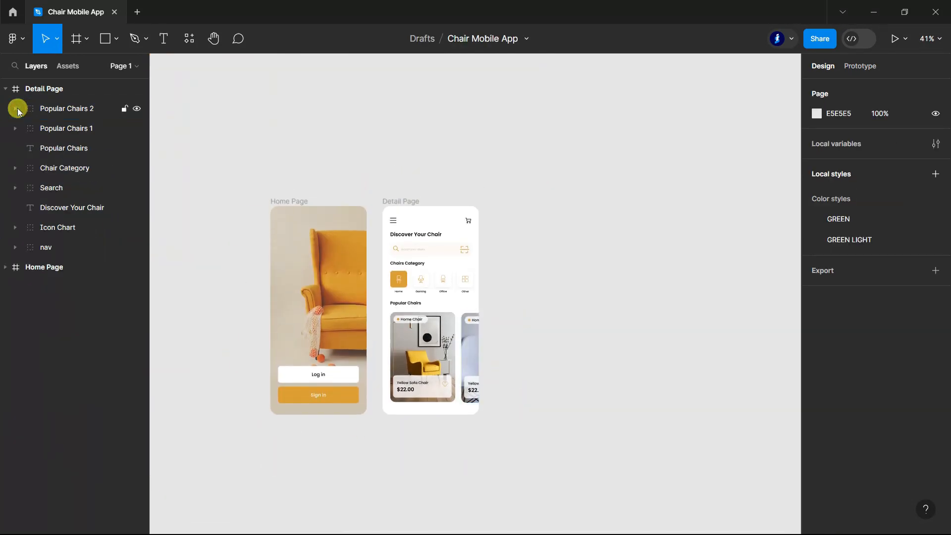
left_click(70, 148)
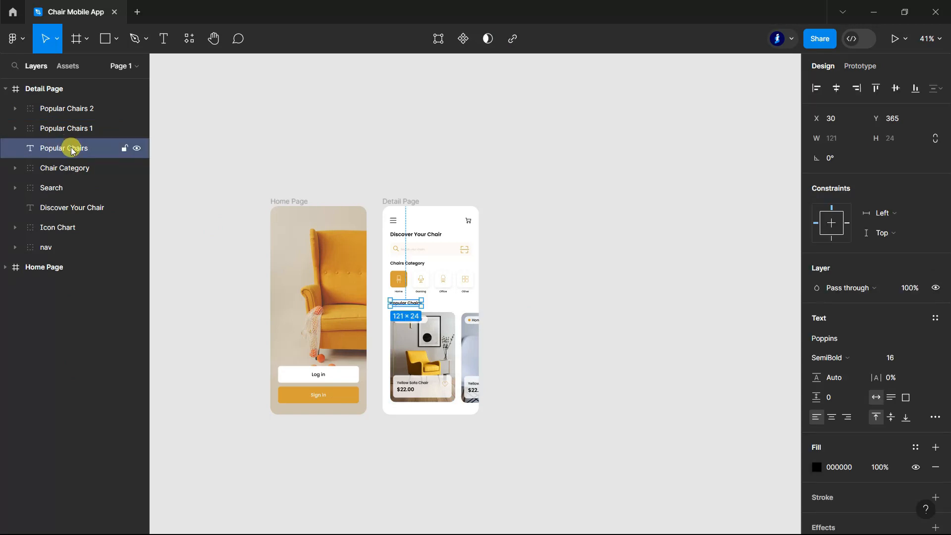
left_click(53, 129, "shift")
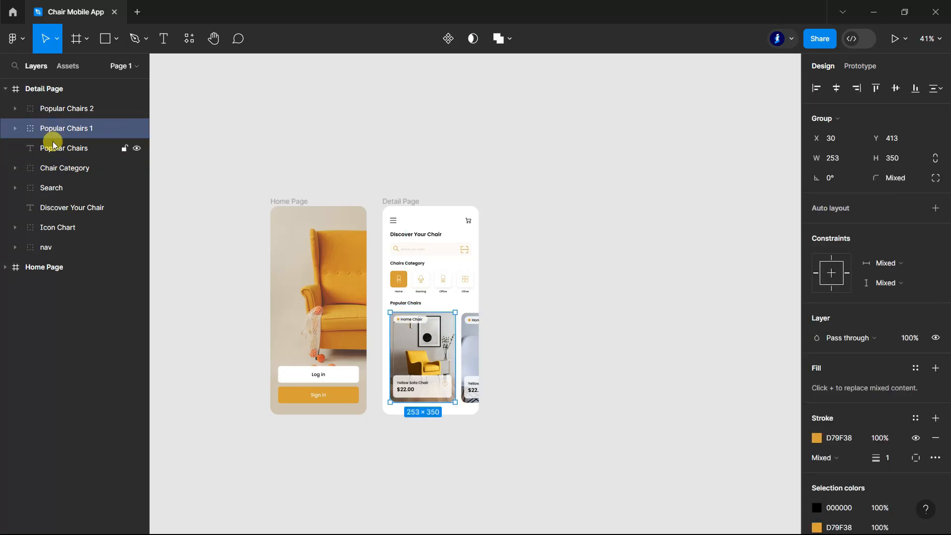
left_click(61, 108, "shift")
key("ctrl+g")
double_click(61, 108)
type("Popular Chairs6")
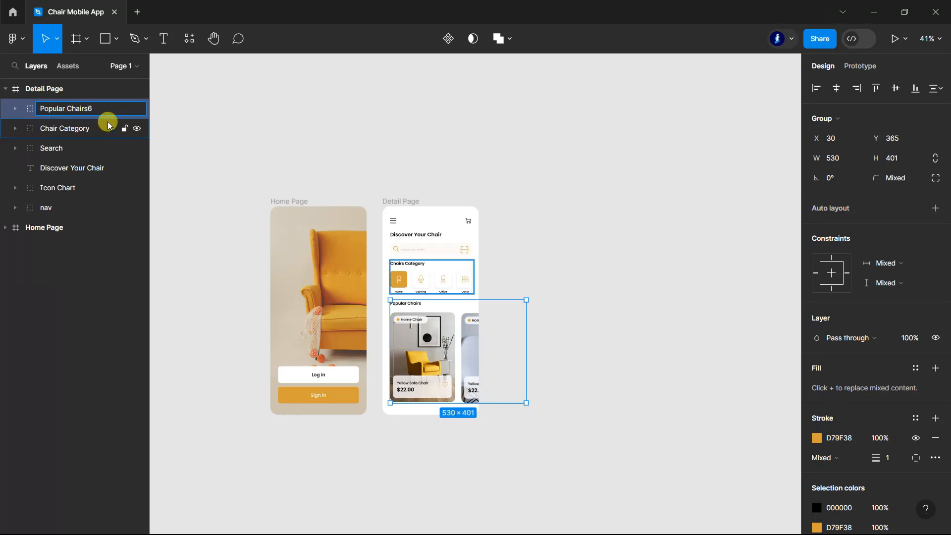
left_click(187, 123)
Step: Duplicate the Detail Page frame to the right of the original and rename the copy "Product Detail"
left_click(6, 89)
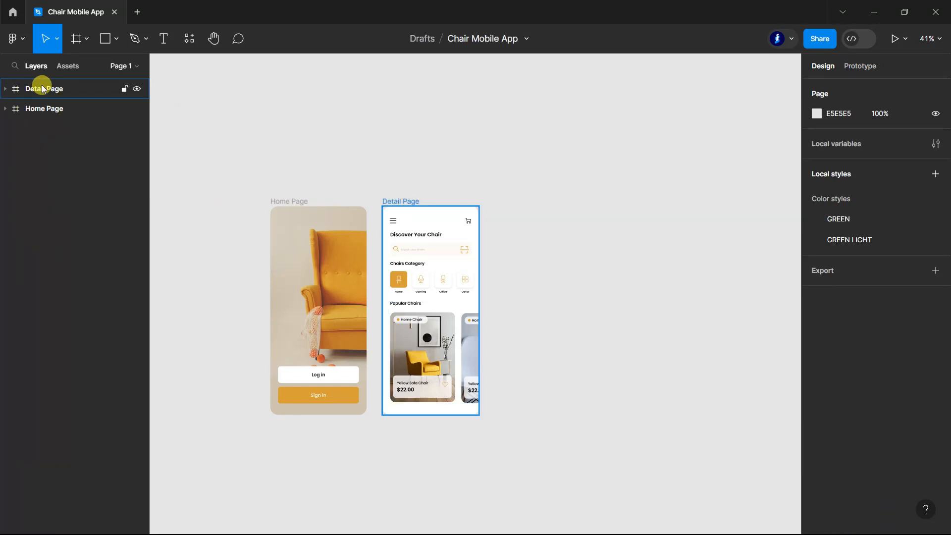
left_click(46, 89)
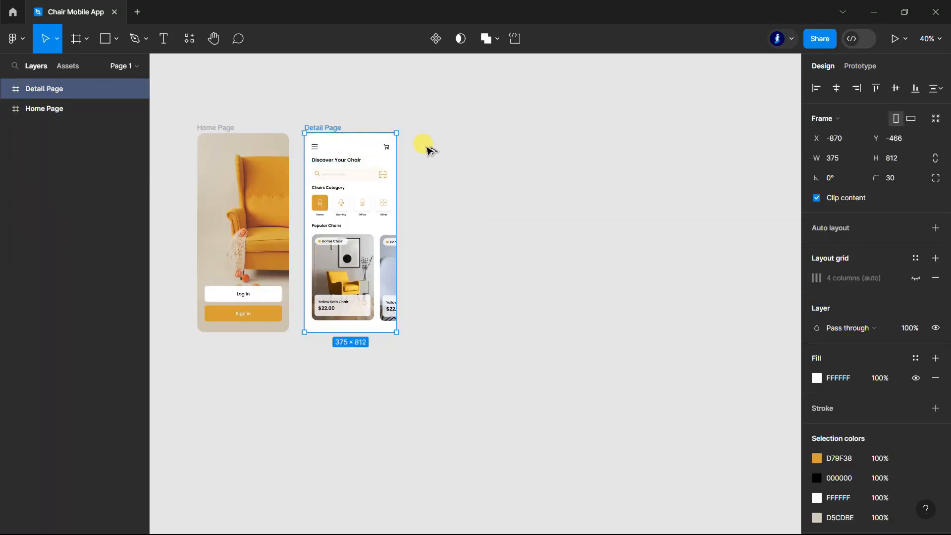
left_click_drag(353, 144, 461, 143, "alt")
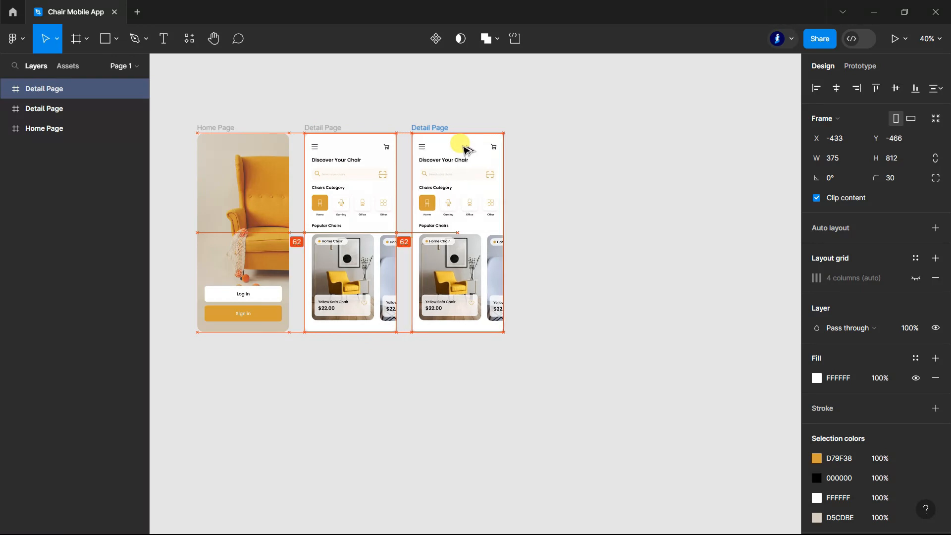
double_click(41, 95)
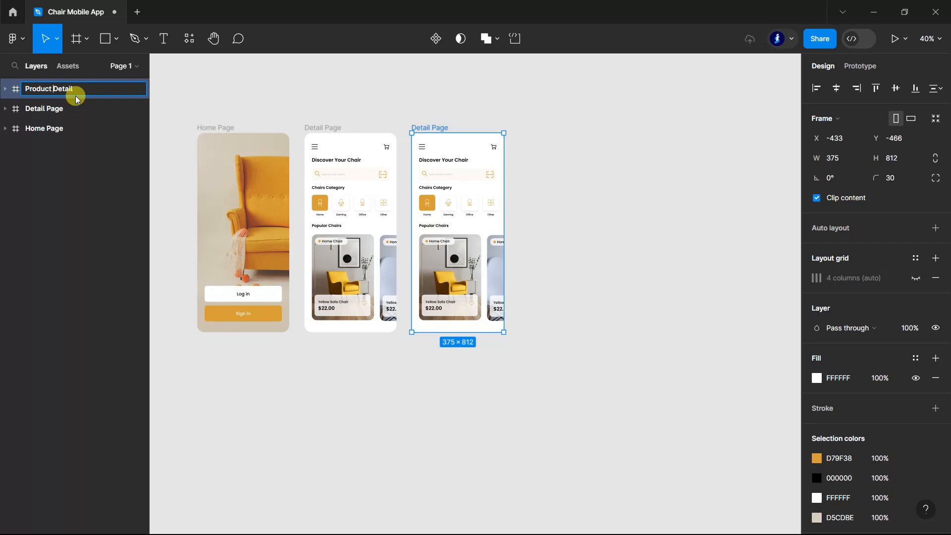
left_click(623, 172)
scroll(614, 176, "down", 1)
scroll(559, 311, "up", 1)
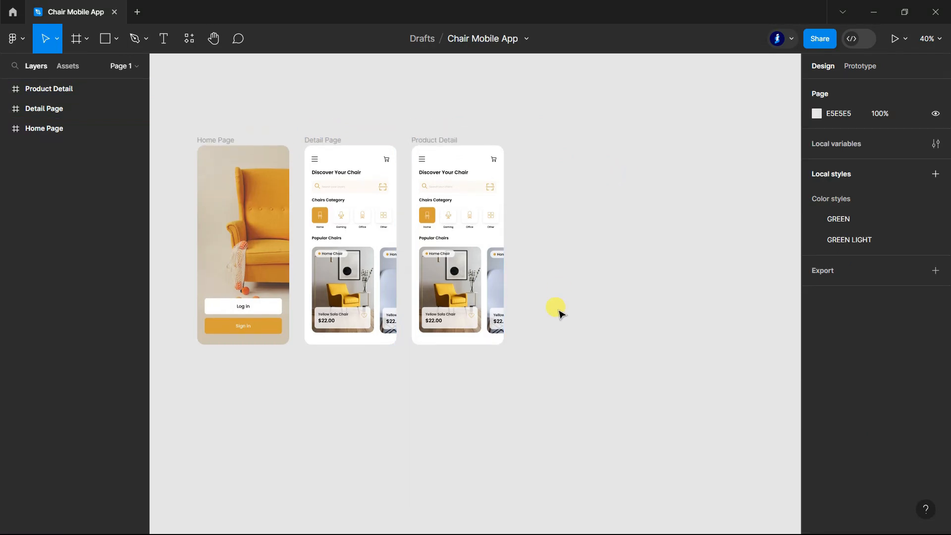
Step: Delete the Search, Chair Category and Popular Chairs groups from the Product Detail frame
scroll(451, 184, "up", 3)
scroll(451, 182, "up", 2)
scroll(506, 172, "down", 3)
left_click(507, 182, "ctrl")
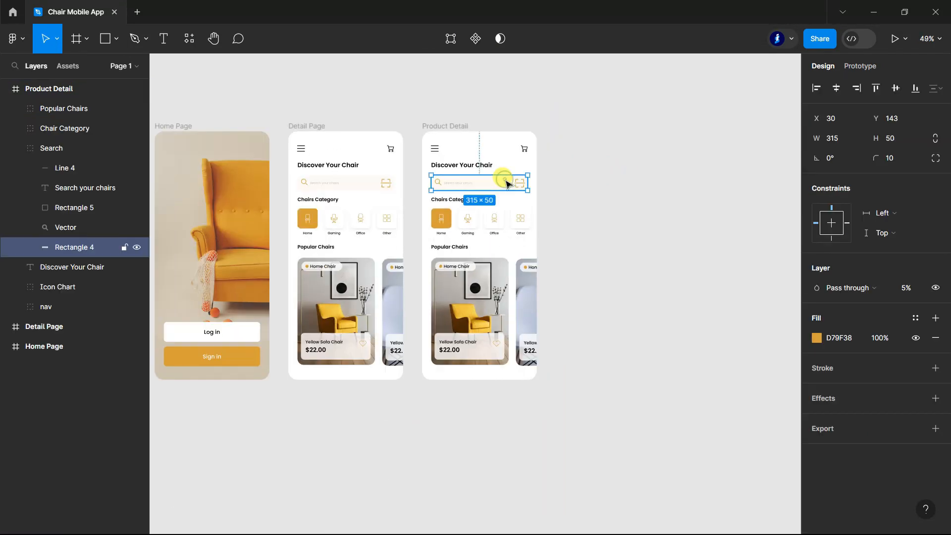
left_click(495, 304)
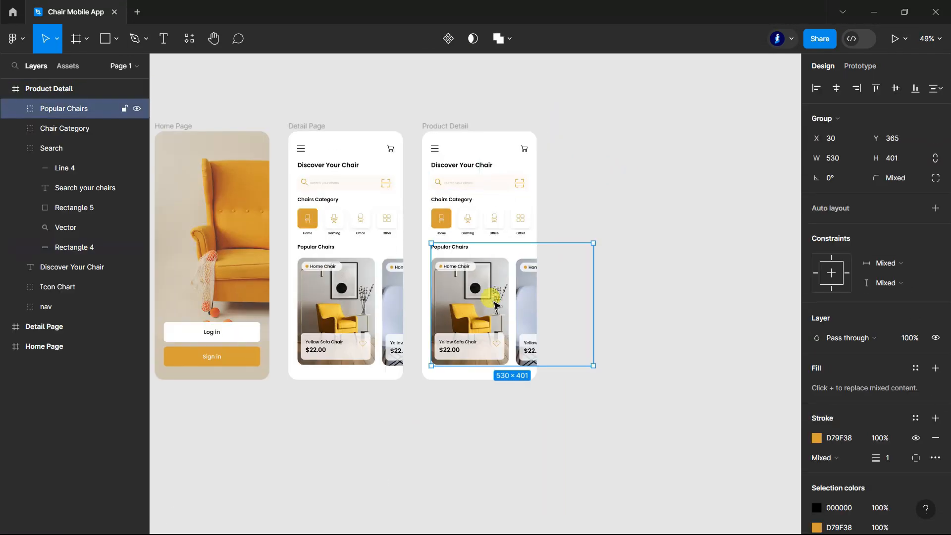
left_click(67, 130, "shift")
key("Delete")
left_click(70, 110)
key("Delete")
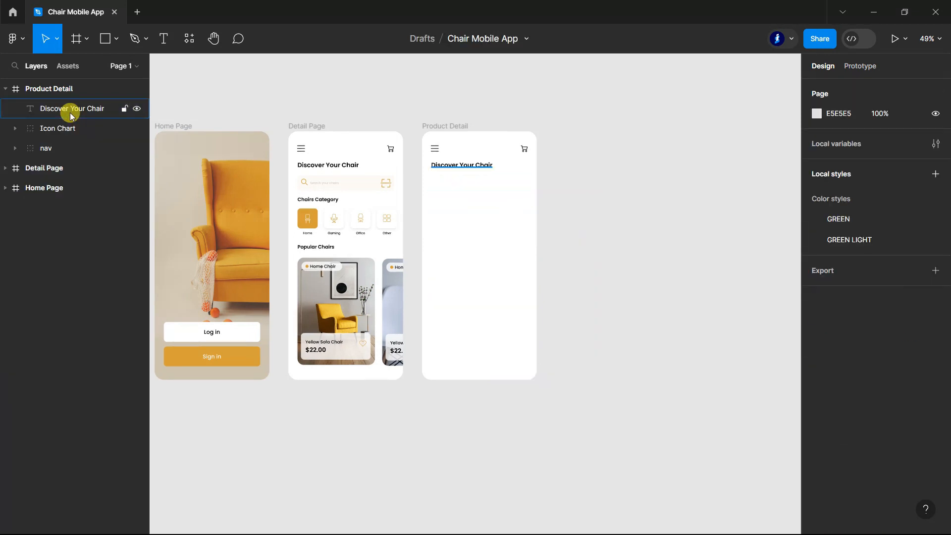
Step: Change the "Discover Your Chair" heading in the Product Detail frame to "Home Chair"
scroll(431, 111, "up", 3)
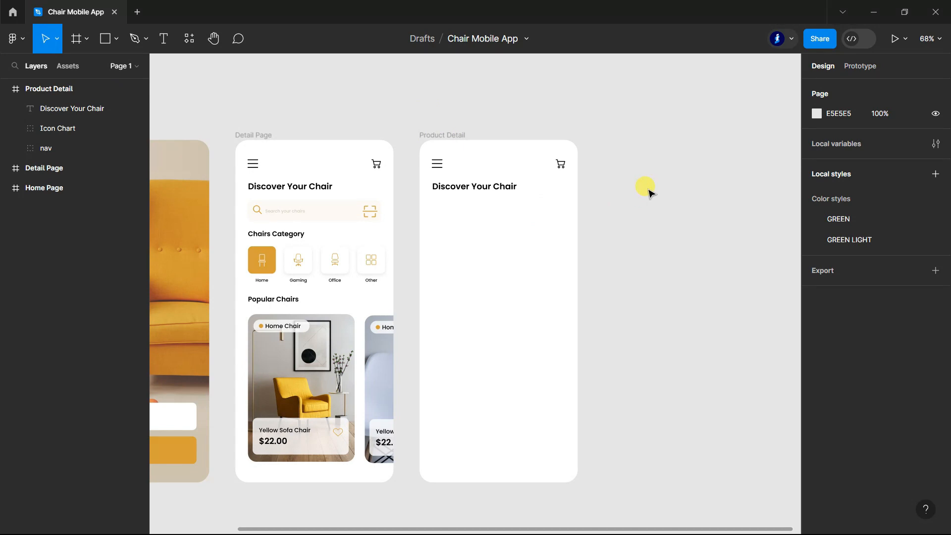
double_click(484, 185)
scroll(485, 186, "up", 4)
scroll(408, 181, "up", 5)
type("Home")
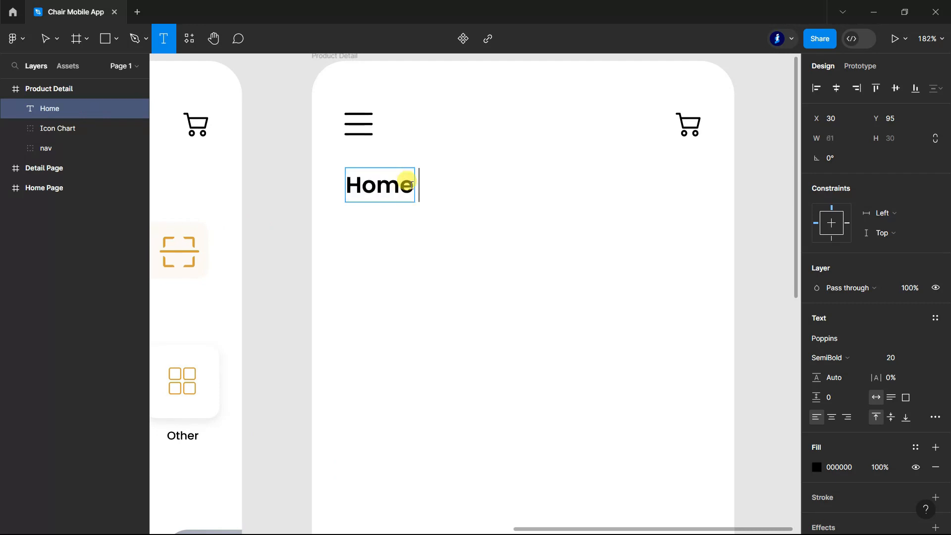
type(" Chair")
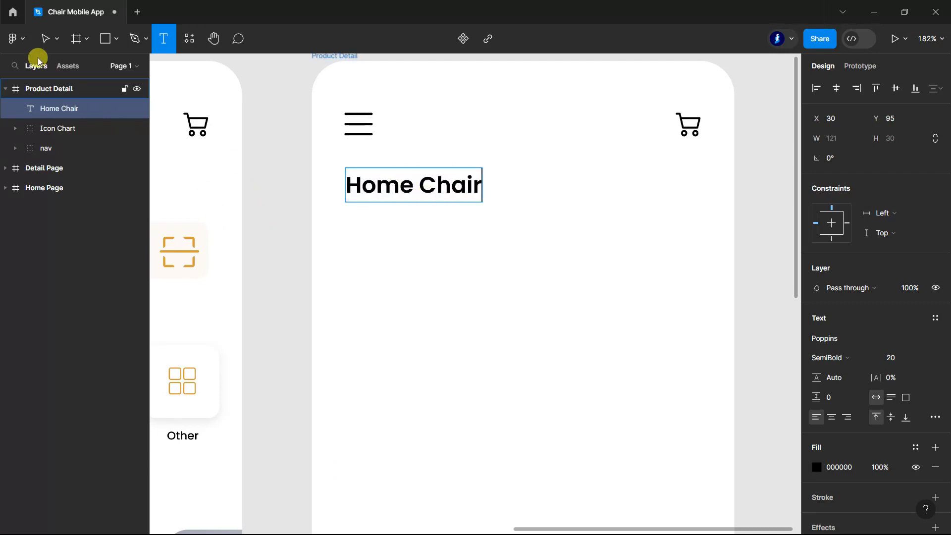
Step: Move the "Home Chair" heading up between the menu and cart icons and centre it horizontally in the frame
left_click(45, 38)
left_click_drag(427, 189, 524, 124)
left_click(838, 88)
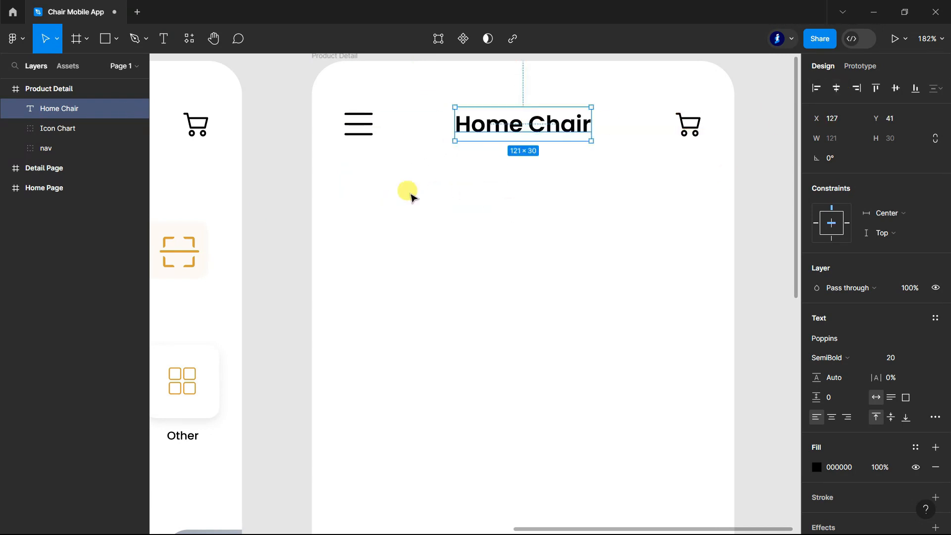
scroll(729, 184, "down", 6)
left_click(714, 188)
scroll(667, 125, "up", 1)
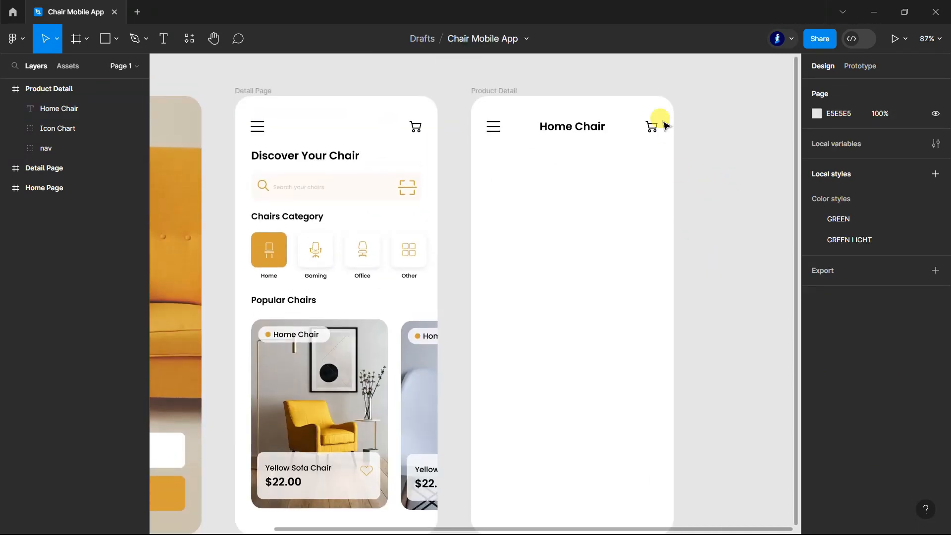
Step: Move the heart icon from the Yellow Sofa Chair card onto the cart icon in the Product Detail header, at X 323, Y 47
scroll(657, 129, "down", 1)
left_click(368, 449, "ctrl")
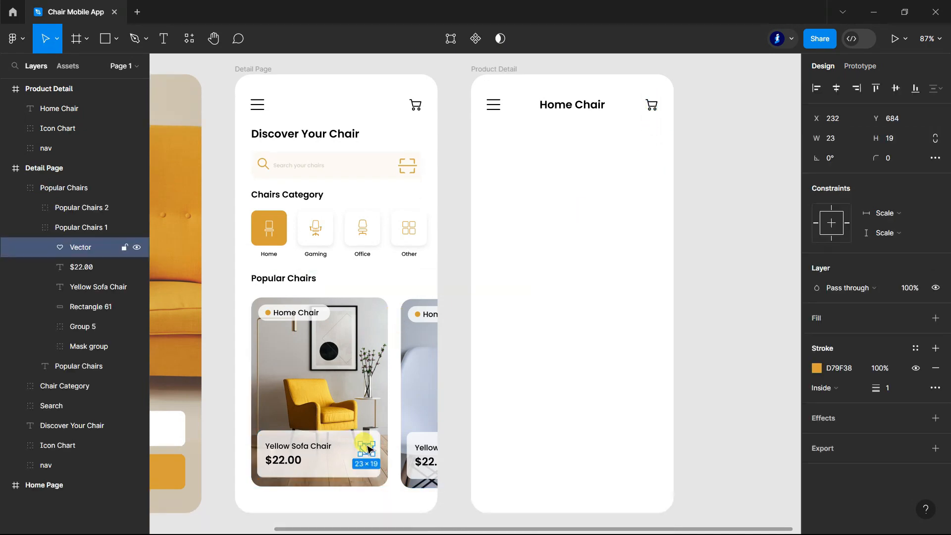
left_click_drag(386, 441, 653, 103)
left_click(659, 114)
scroll(659, 115, "up", 5)
double_click(655, 101)
left_click(159, 39)
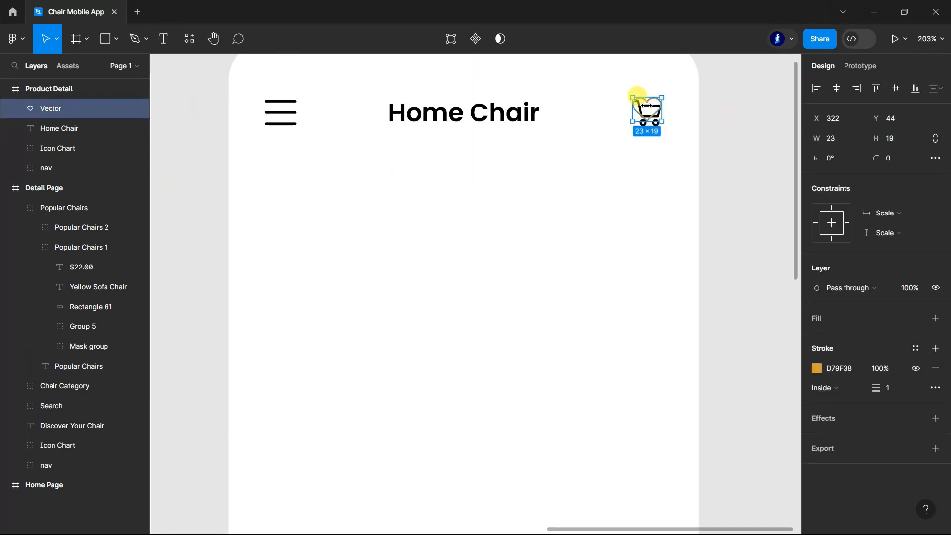
left_click_drag(648, 103, 650, 106)
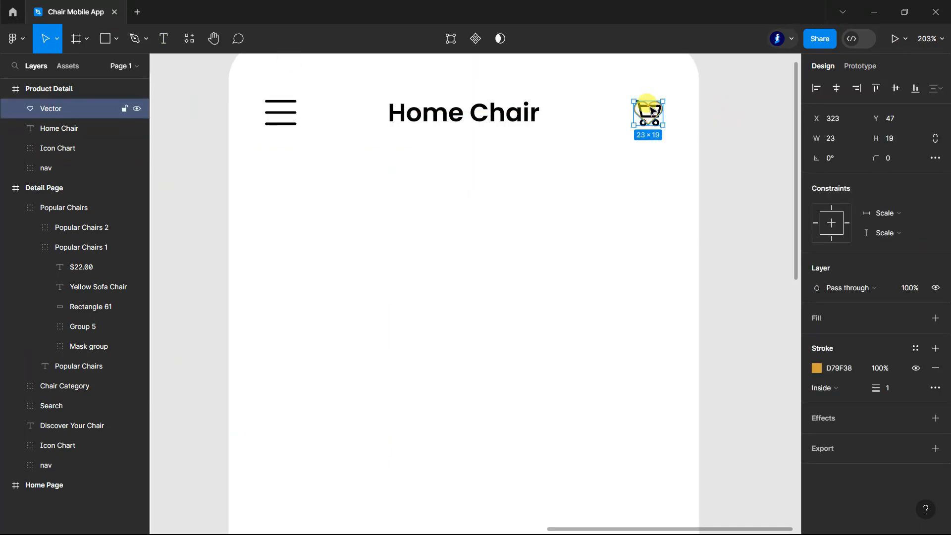
Step: Delete the cart icon and the hamburger menu icon from the Product Detail header
left_click(64, 146)
key("Delete")
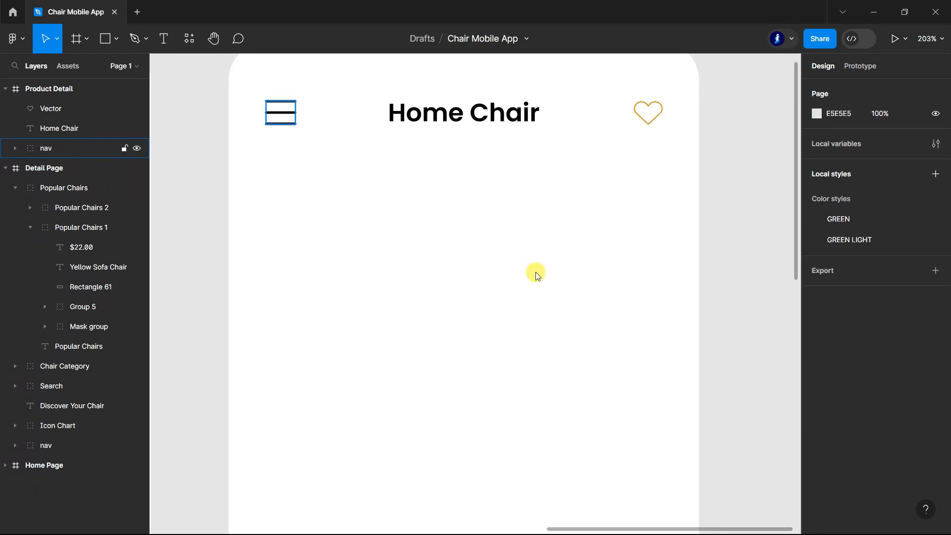
double_click(307, 119)
left_click(46, 148)
key("Delete")
Step: Draw a 36 × 36 circle in the Product Detail header, left of the "Home Chair" heading
left_click(118, 38)
left_click(79, 113)
mouse_move(272, 99)
left_mouse_down()
mouse_move(317, 148)
mouse_move(315, 135)
mouse_move(282, 117)
left_mouse_up()
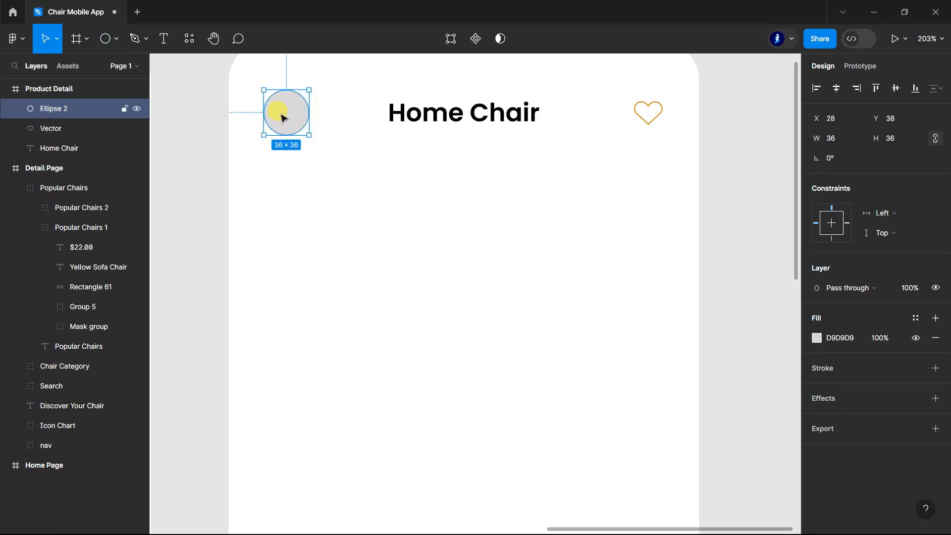
Step: Show the Product Detail layout grid and align the circle with the first column's left edge at X 30
left_click(59, 89)
left_click(916, 278)
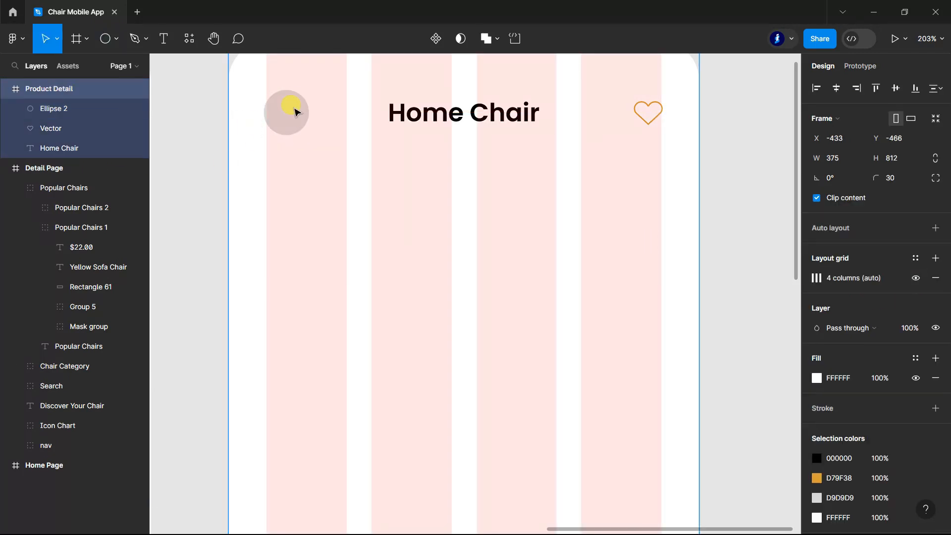
left_click(295, 112)
left_click_drag(287, 113, 289, 117)
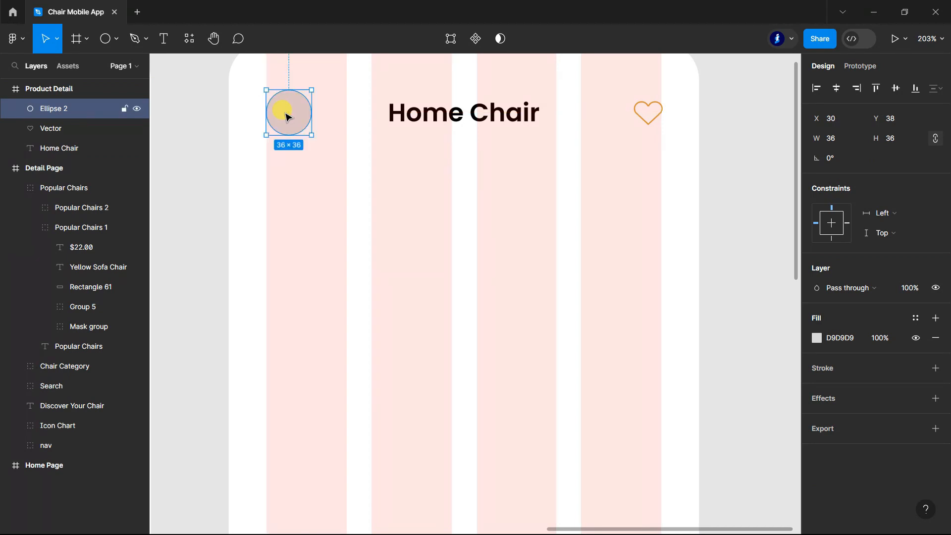
Step: Lock the Detail Page and Home Page frames and hide the Product Detail layout grid
left_click(6, 168)
left_click(125, 188)
left_click(125, 168)
left_click(60, 89)
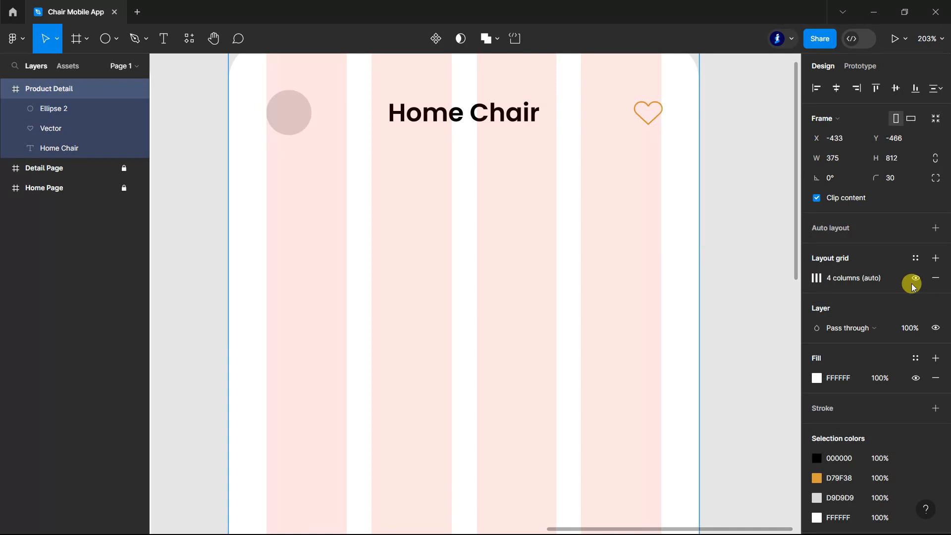
left_click(914, 287)
Step: Fill the header circle with D79F38 and set its layer opacity to 15%
left_click(53, 108)
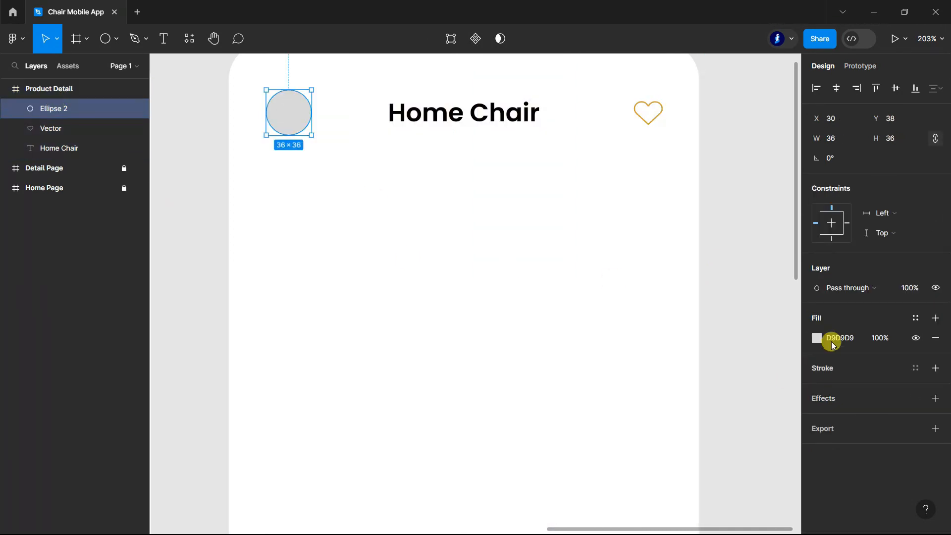
left_click(826, 341)
left_click(668, 468)
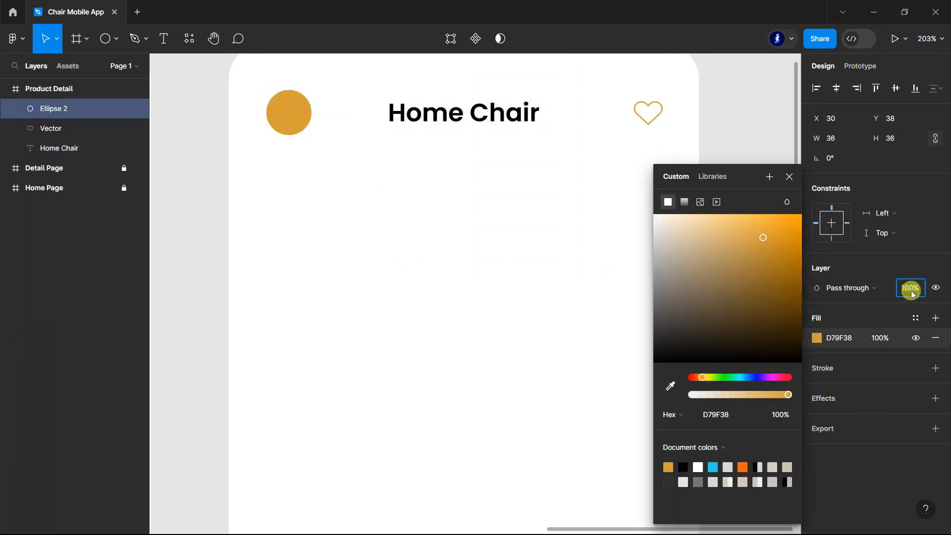
type("5")
left_click(908, 262)
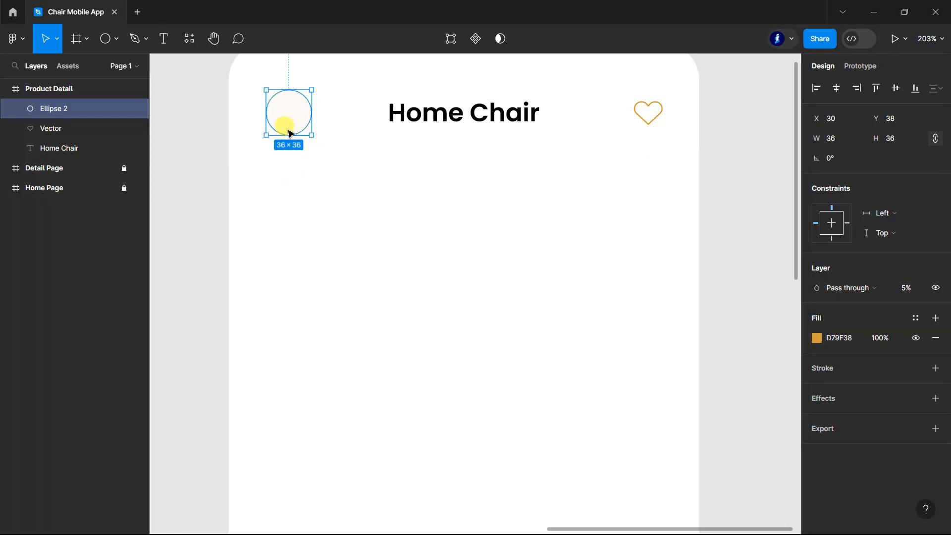
type("15")
key("Return")
Step: Draw a short arrow below the circle, with its rotation set to 180° and its width to 1
left_click(116, 38)
left_click(90, 96)
left_click_drag(307, 160, 290, 158)
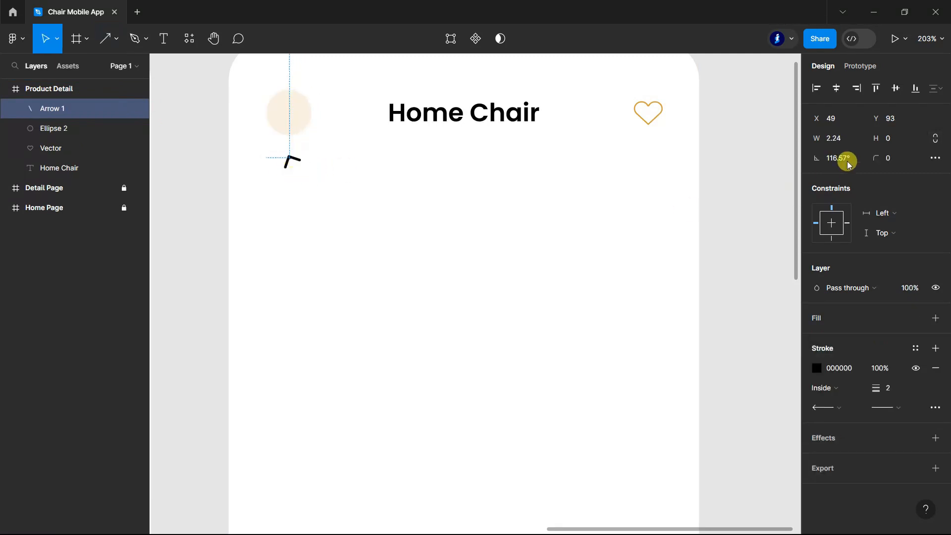
left_click(852, 162)
type("180")
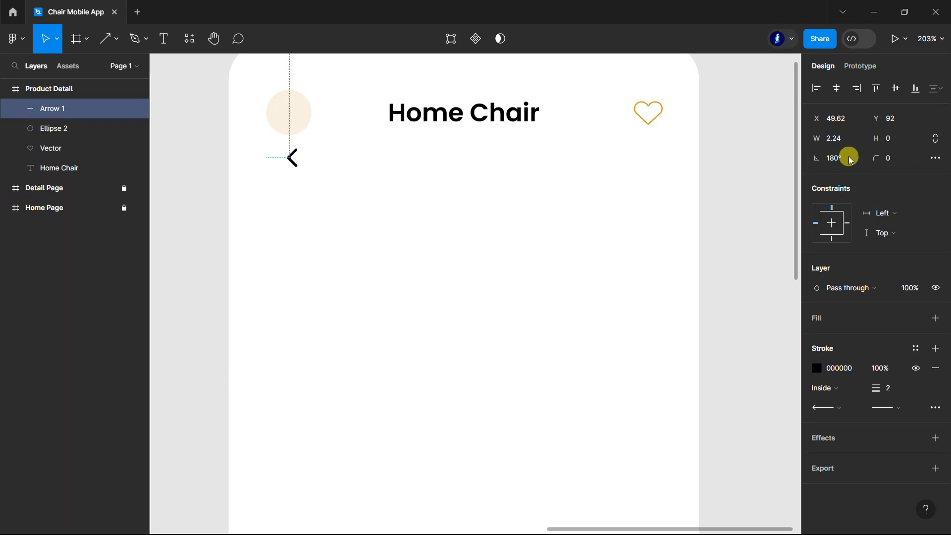
left_click(845, 142)
type("1")
key("Return")
Step: Place the arrow in the centre of the header circle and set its stroke to 1.5 in colour D79F38
left_click_drag(293, 156, 291, 114)
left_click(930, 410)
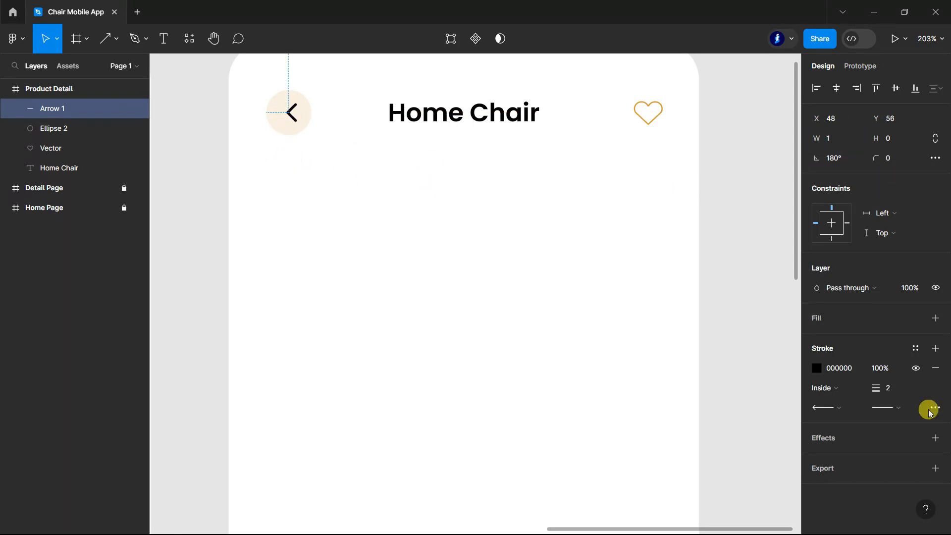
left_click(817, 368)
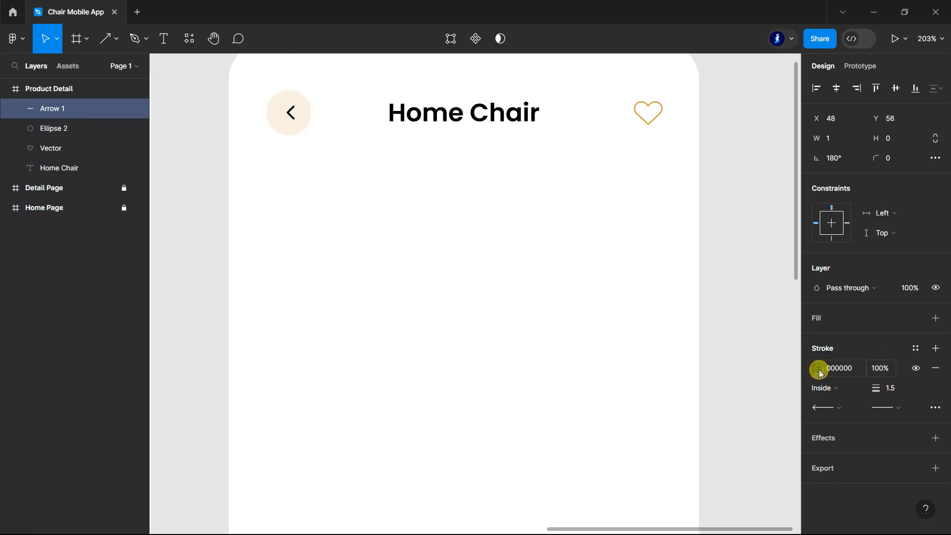
left_click(668, 467)
left_click_drag(291, 117, 288, 114)
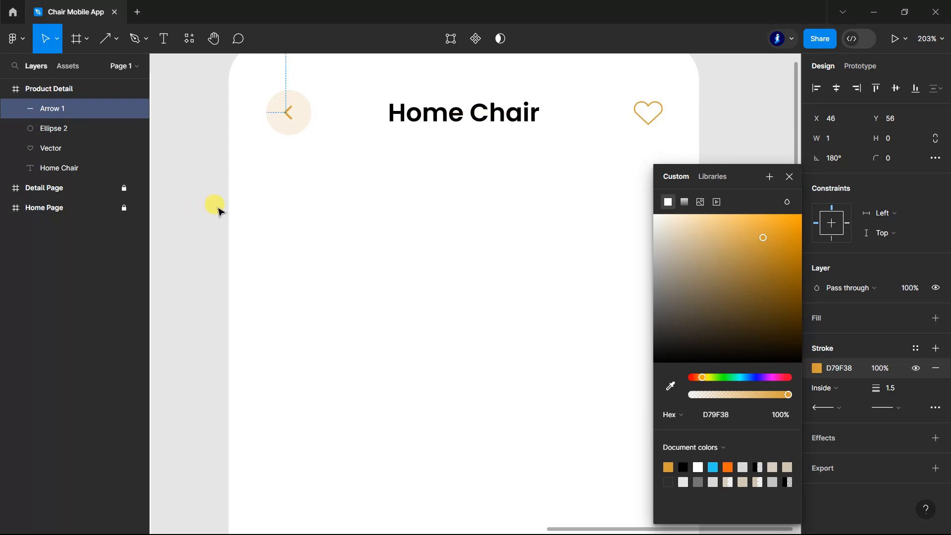
Step: Draw a full-width rectangle about 375 × 232 directly below the Product Detail header
left_click(219, 208)
scroll(685, 236, "down", 5)
scroll(685, 236, "up", 3)
scroll(687, 236, "up", 2)
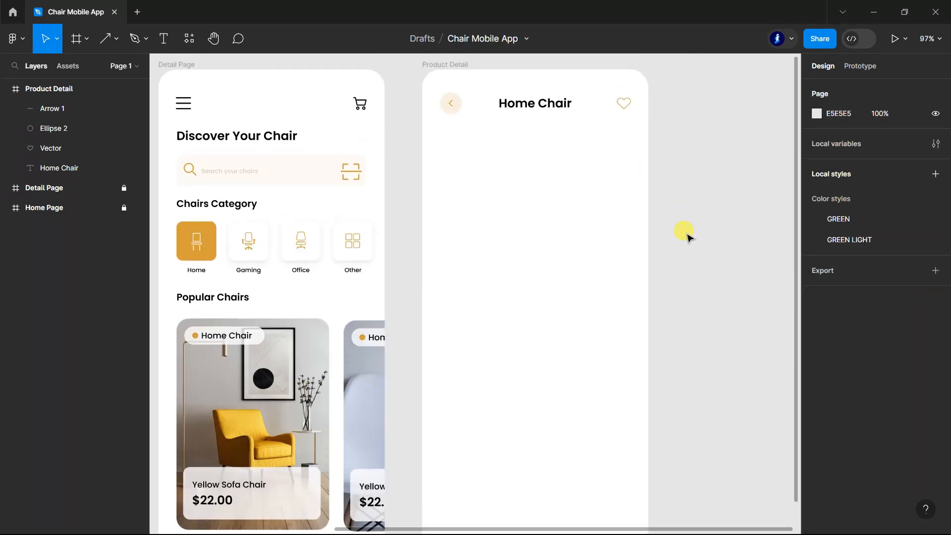
left_click(117, 39)
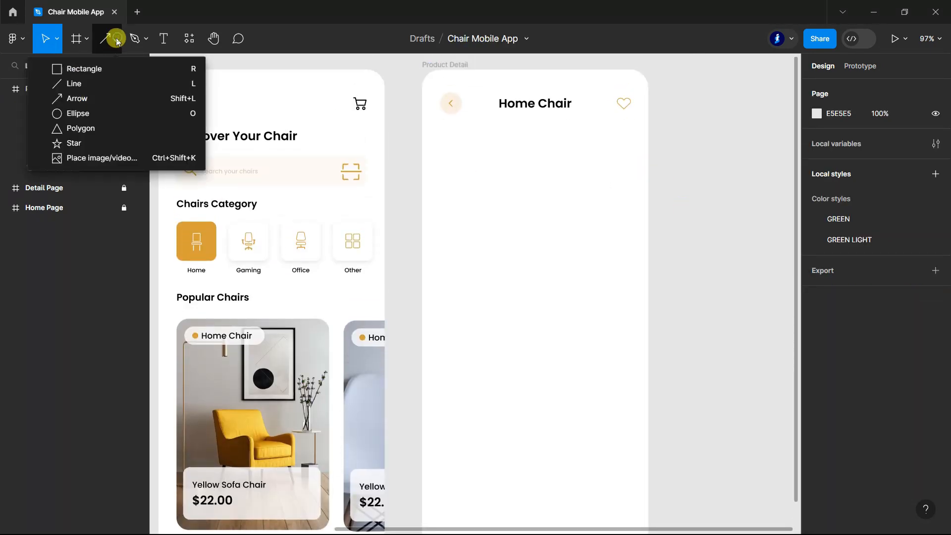
left_click(87, 70)
mouse_move(428, 150)
left_mouse_down()
mouse_move(616, 257)
mouse_move(649, 262)
left_mouse_up()
left_click_drag(429, 214, 424, 214)
left_click_drag(561, 148, 562, 130)
left_click_drag(549, 265, 553, 269)
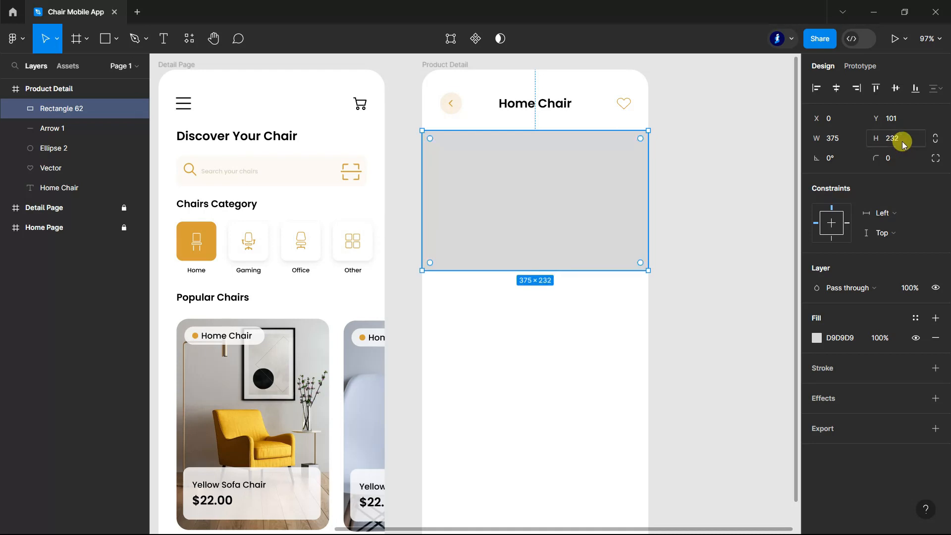
left_click(712, 243)
scroll(731, 256, "up", 1)
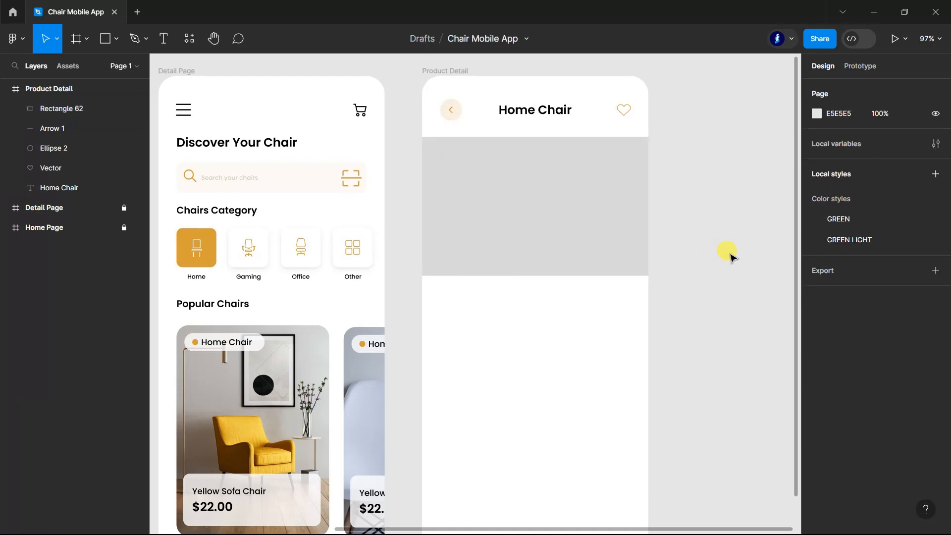
Step: Unlock the Detail Page to copy its yellow chair photo into the Product Detail frame, and relock the Detail Page
scroll(676, 224, "down", 2)
left_click(533, 212)
left_click(351, 379)
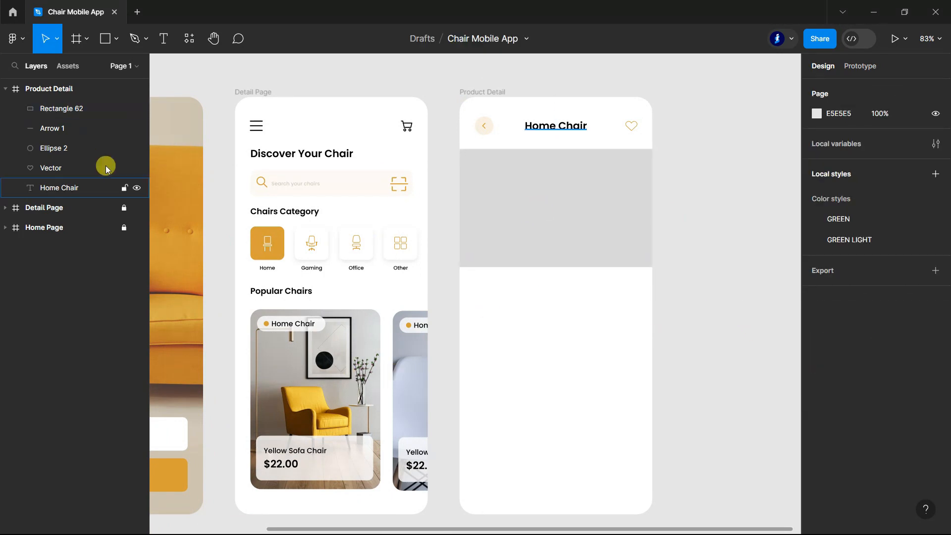
left_click(124, 208)
double_click(324, 377)
left_click_drag(325, 376, 569, 187)
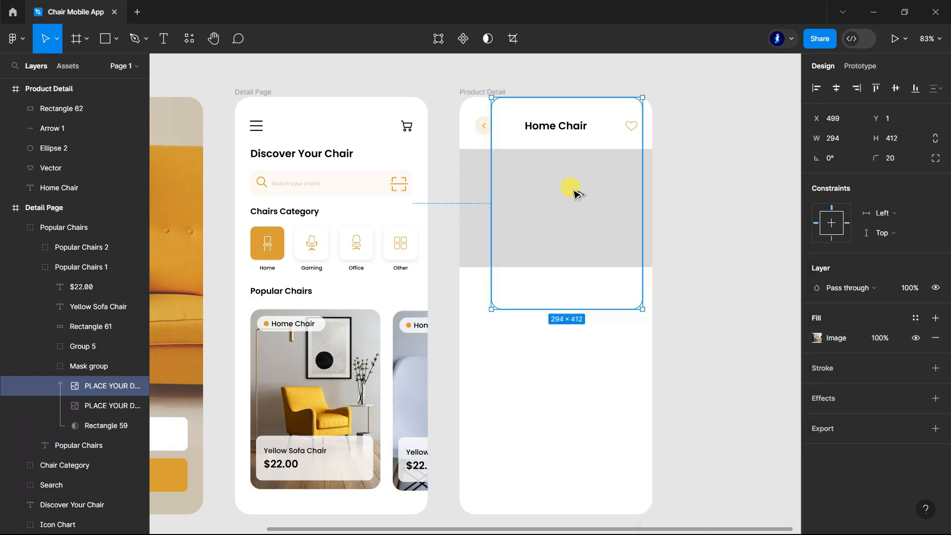
left_click(30, 287)
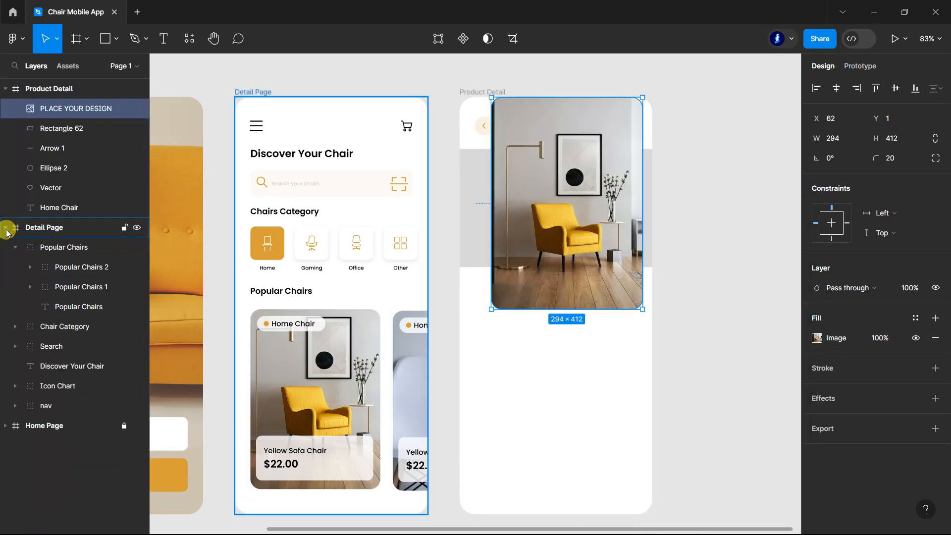
left_click(4, 227)
left_click(124, 227)
Step: Mask the chair photo with the grey rectangle and stretch it to the frame's full width, shifted up to show the chair
left_click(69, 129, "shift")
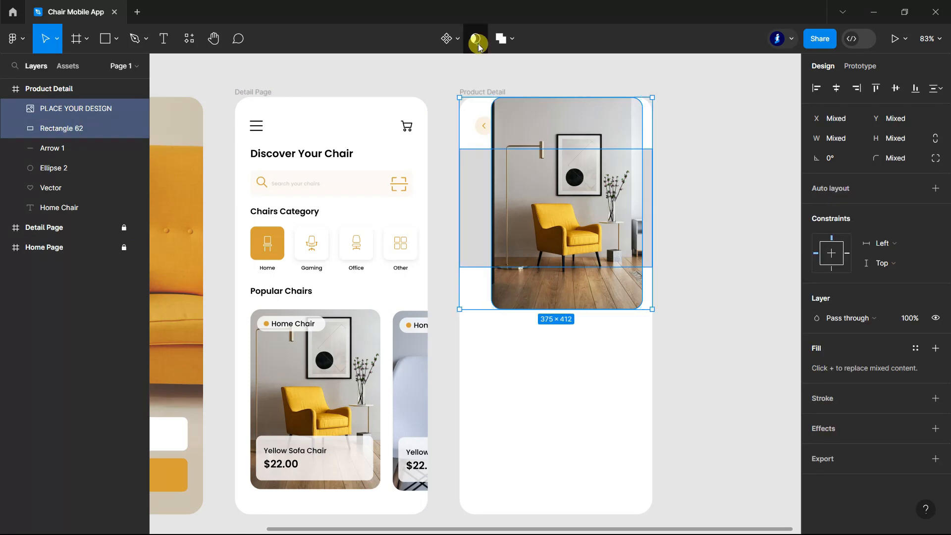
left_click(476, 39)
left_click(60, 128)
scroll(556, 225, "down", 1)
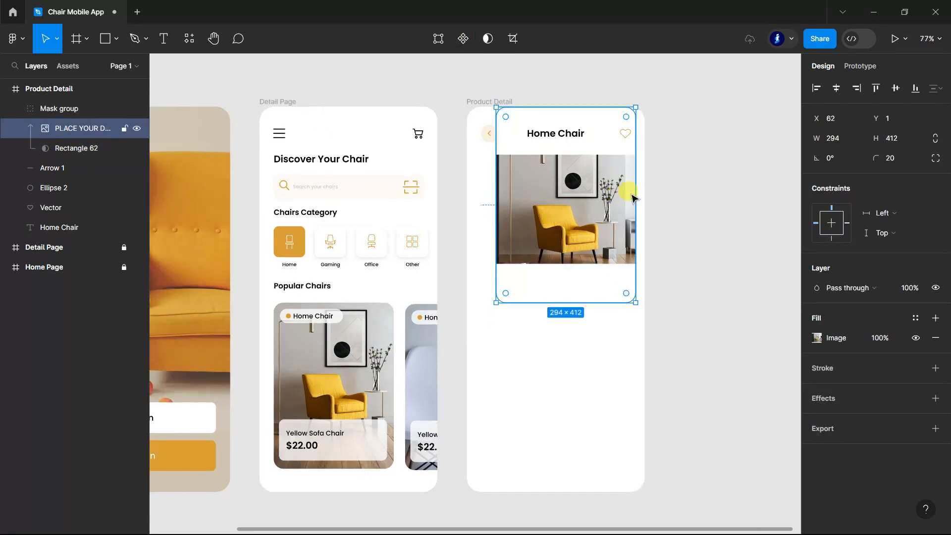
mouse_move(496, 203)
left_mouse_down()
mouse_move(463, 197)
mouse_move(484, 208)
left_mouse_up()
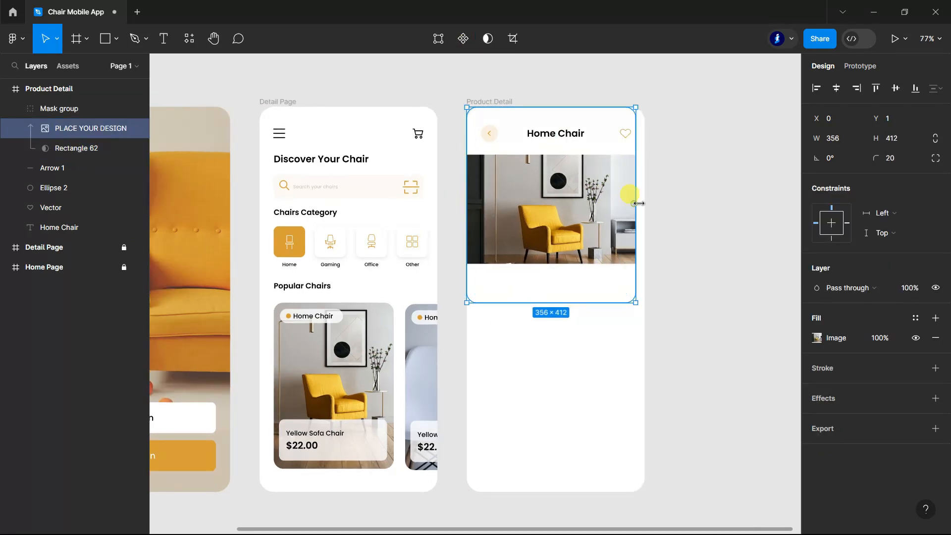
left_click_drag(637, 206, 646, 199)
left_click_drag(565, 234, 564, 211)
left_click(719, 255)
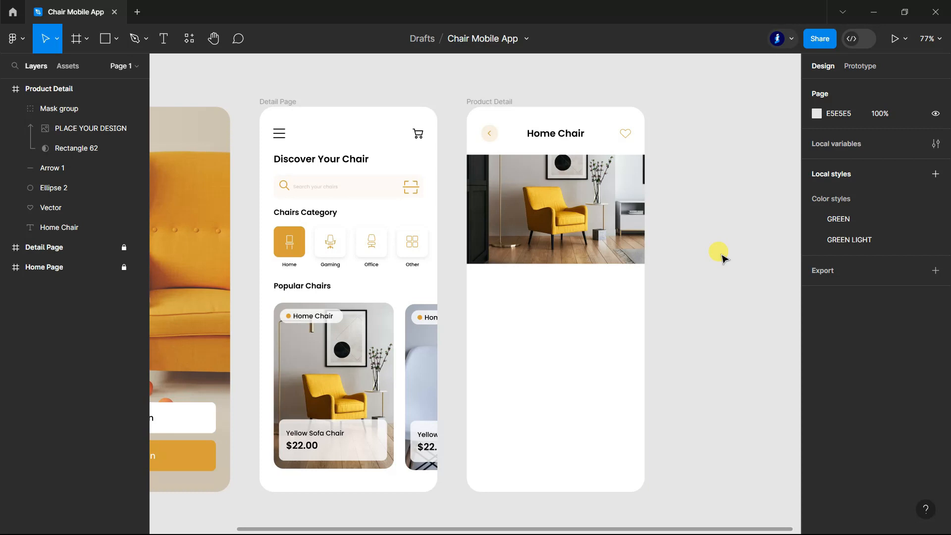
Step: Enlarge the masked chair photo to about 425 × 467 around the chair
left_click(545, 220)
left_click_drag(643, 283, 664, 309)
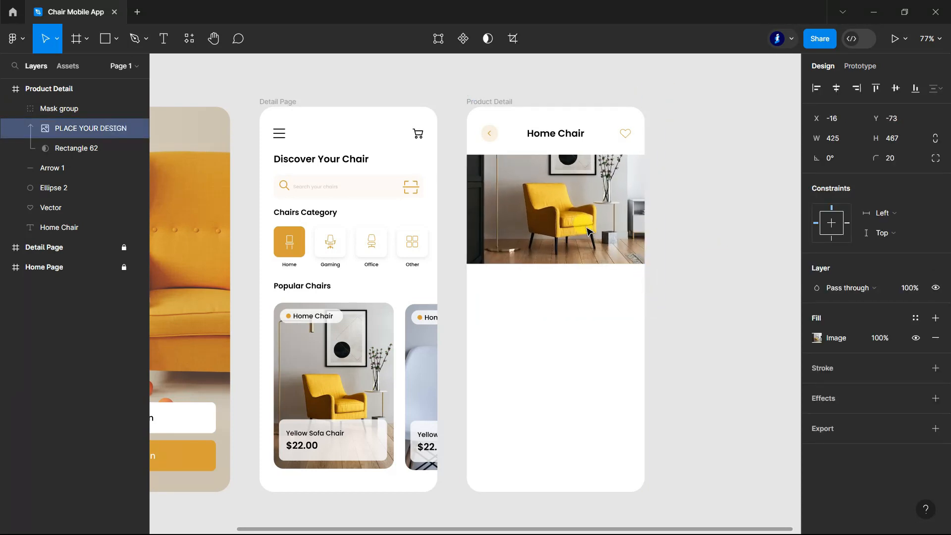
left_click(719, 267)
Step: Add a "Similar Type" heading in Poppins SemiBold 16 below the Type, Size and Level details, left-aligned with them
scroll(719, 267, "down", 1)
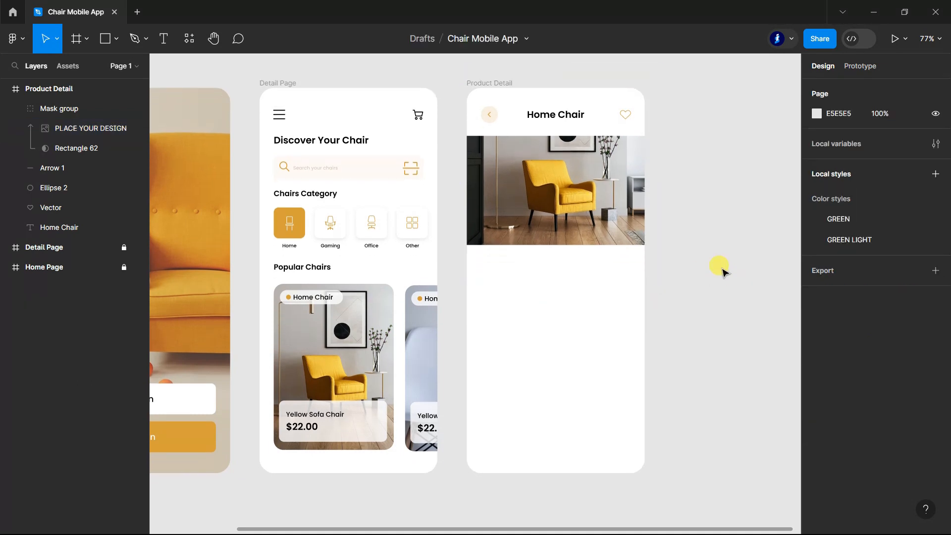
scroll(722, 269, "down", 3)
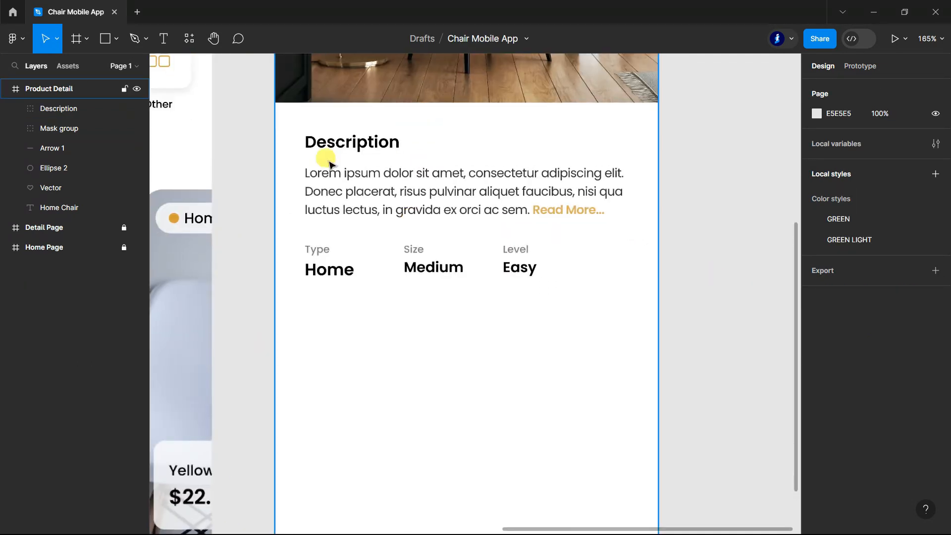
double_click(334, 149)
left_click(163, 39)
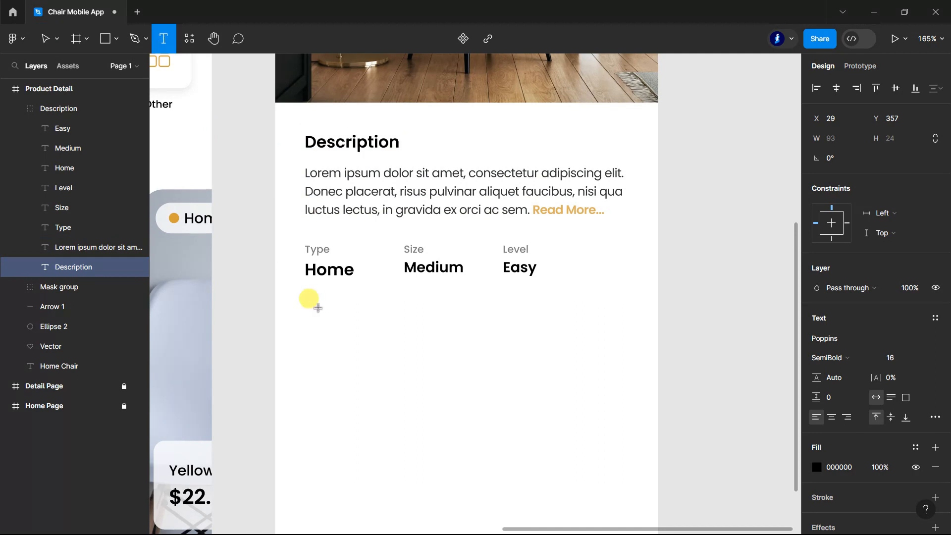
left_click(318, 307)
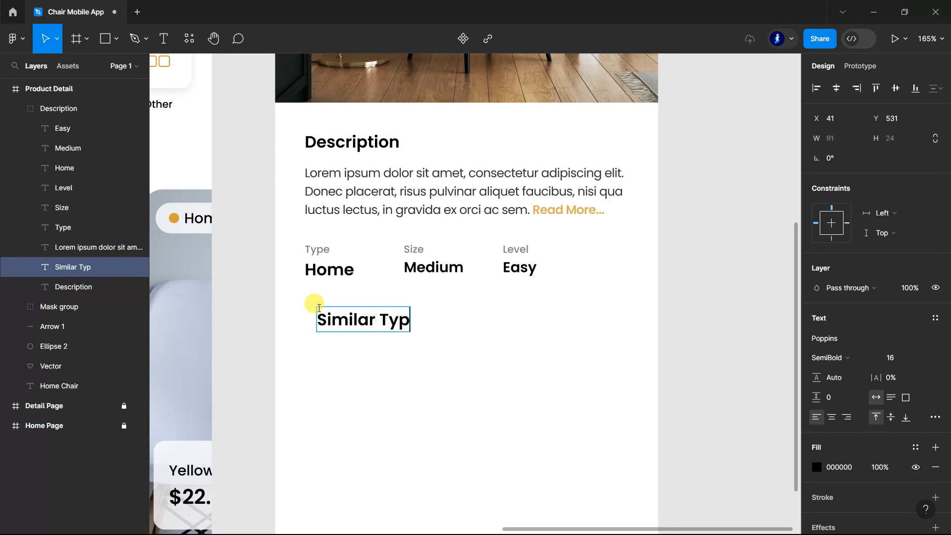
key("Escape")
left_click_drag(337, 329, 328, 330)
Step: Add the text "See all" to the right of the Similar Type heading
left_click(164, 38)
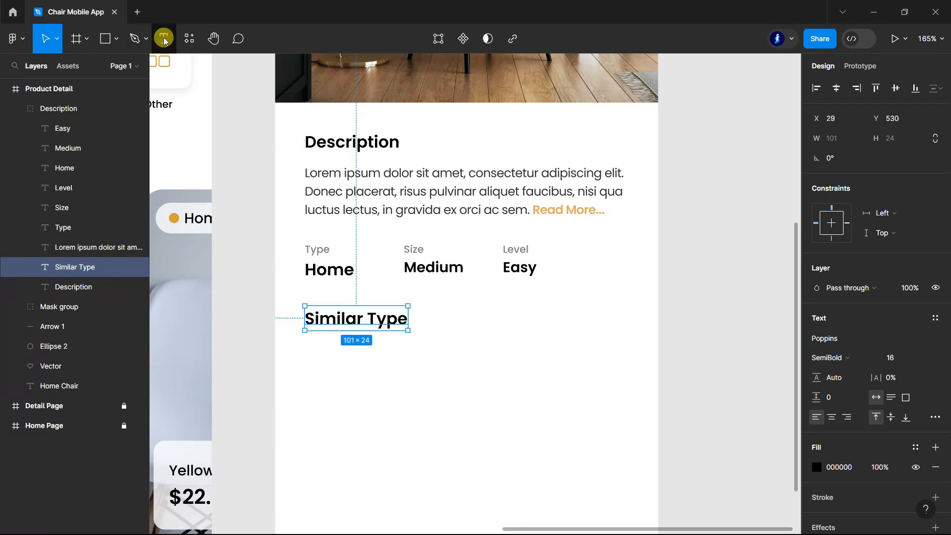
left_click(571, 311)
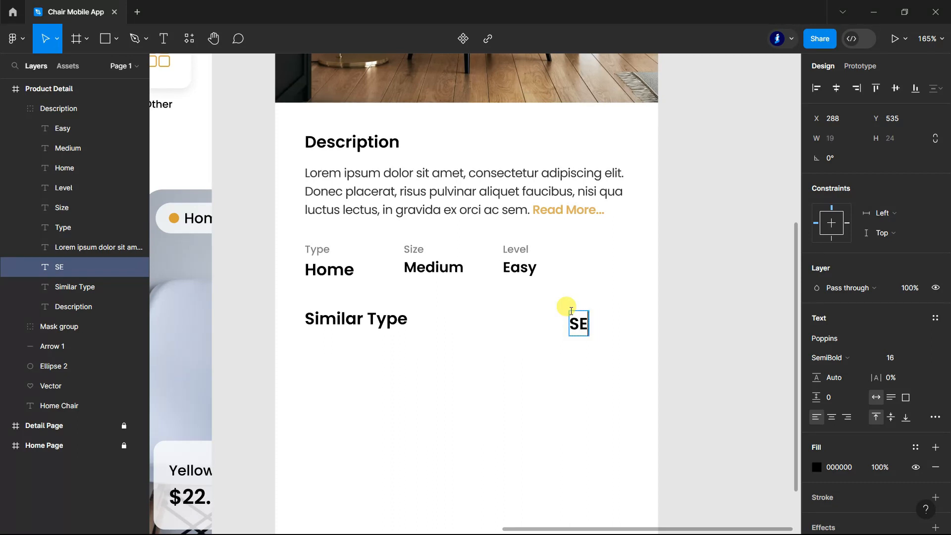
type("See al")
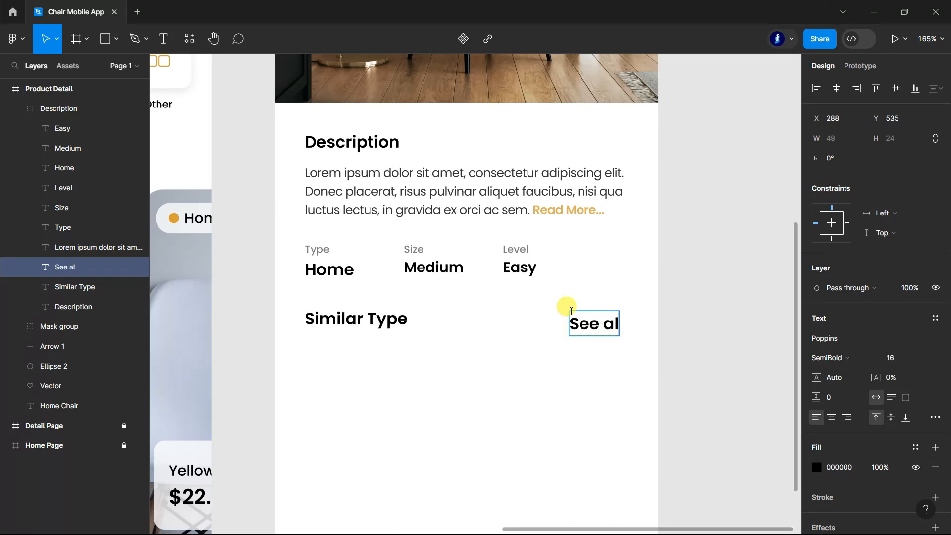
type("l")
Step: Style the "See all" text with size 10, Medium weight and fill colour D79F38
key("ctrl+a")
left_click(925, 355)
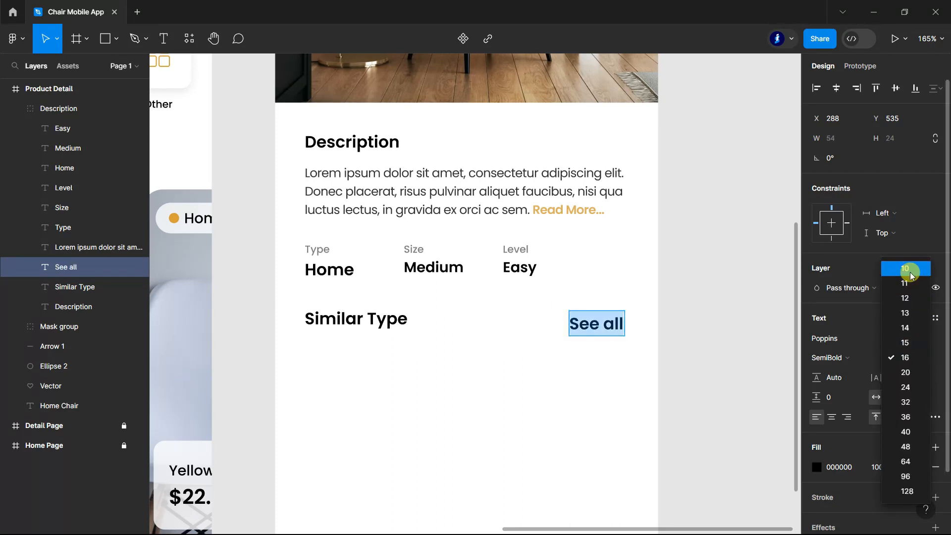
left_click(907, 269)
left_click(819, 468)
left_click(683, 468)
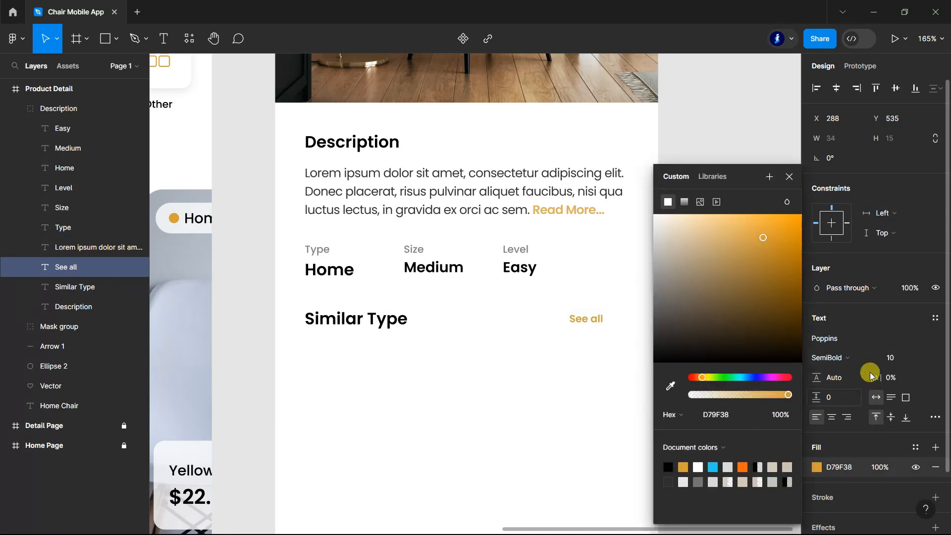
left_click(867, 358)
left_click(853, 314)
left_click(790, 177)
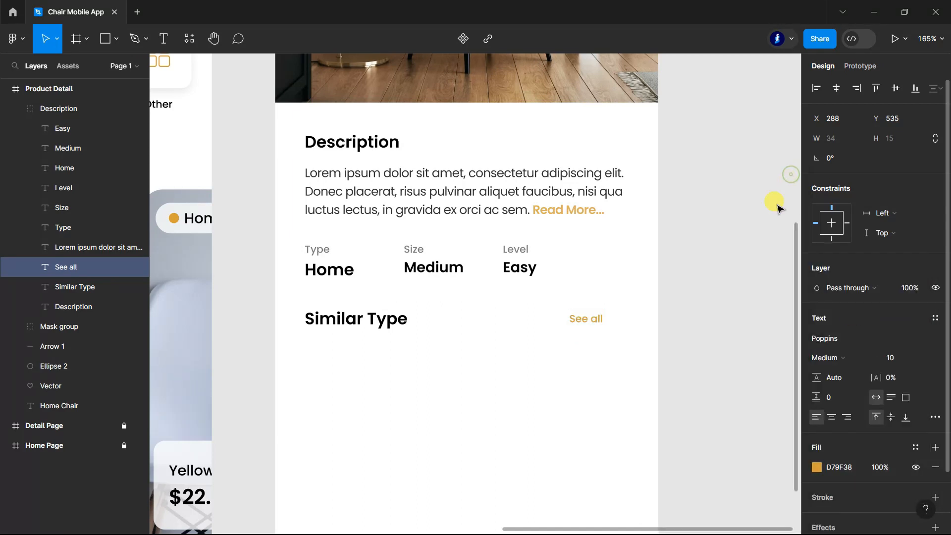
Step: Move the "See all" text toward the right margin, roughly level with the baseline of the Similar Type heading
left_click_drag(586, 316, 614, 320)
double_click(611, 320)
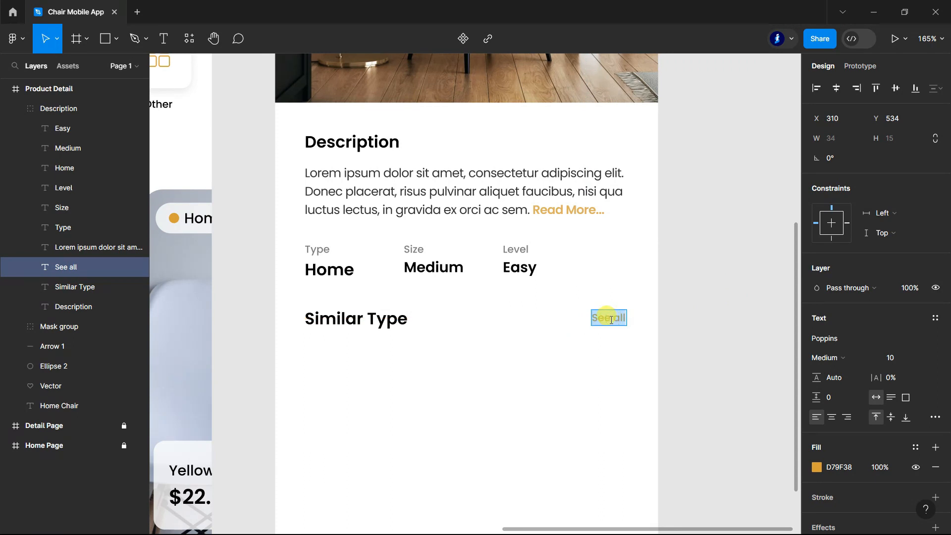
left_click(726, 322)
key("Left")
key("Left")
key("Left")
key("Left")
key("Down")
key("Down")
key("Down")
key("Down")
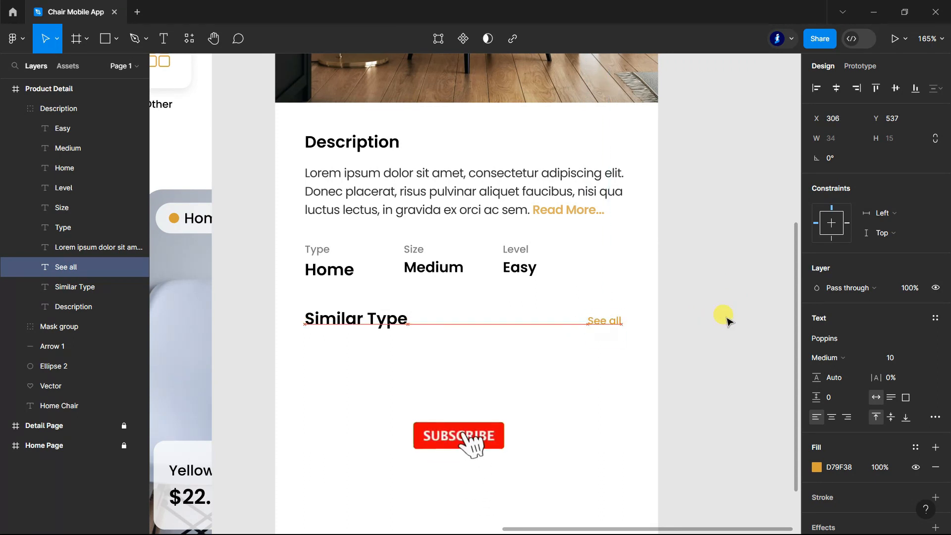
key("Down")
left_click(710, 300)
Step: Draw a rectangle about 143 × 127 below the Similar Type heading
scroll(709, 297, "down", 2)
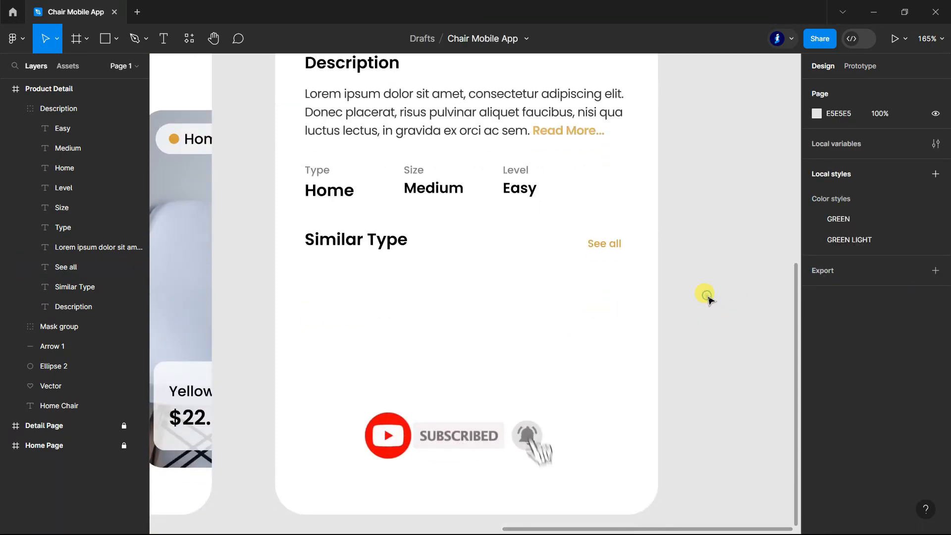
scroll(710, 298, "down", 1)
left_click(19, 108)
left_click(110, 39)
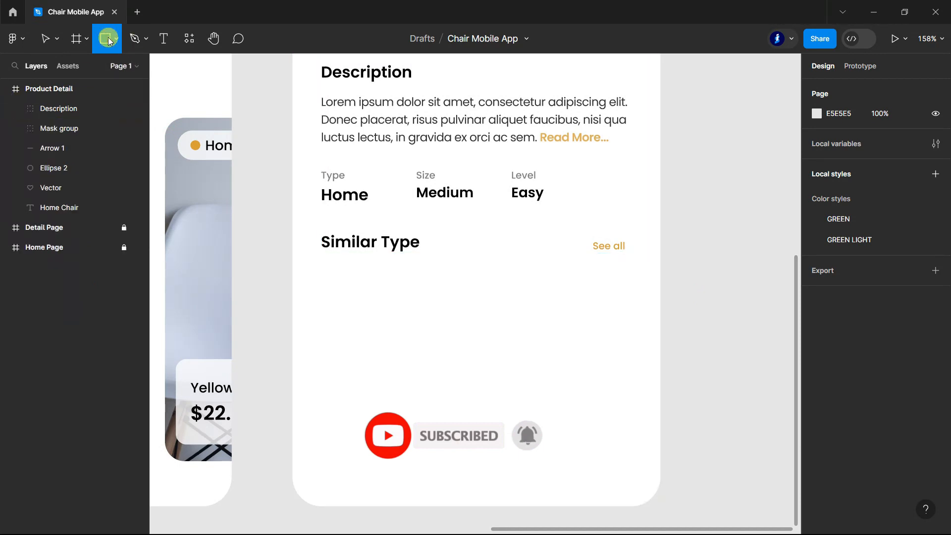
mouse_move(325, 274)
left_mouse_down()
mouse_move(393, 361)
mouse_move(465, 400)
left_mouse_up()
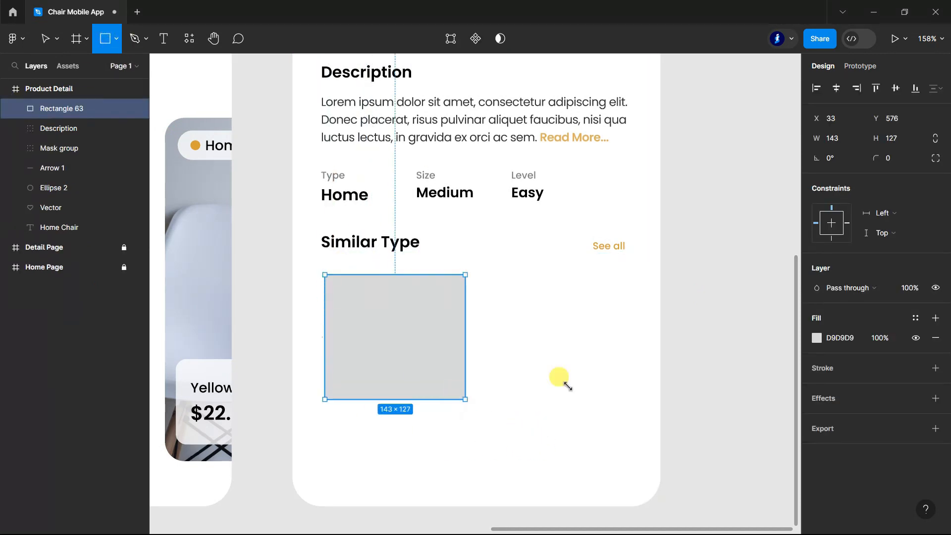
Step: Show the Product Detail layout grid and fit the new rectangle to the first two columns, about 147 wide
left_click(55, 89)
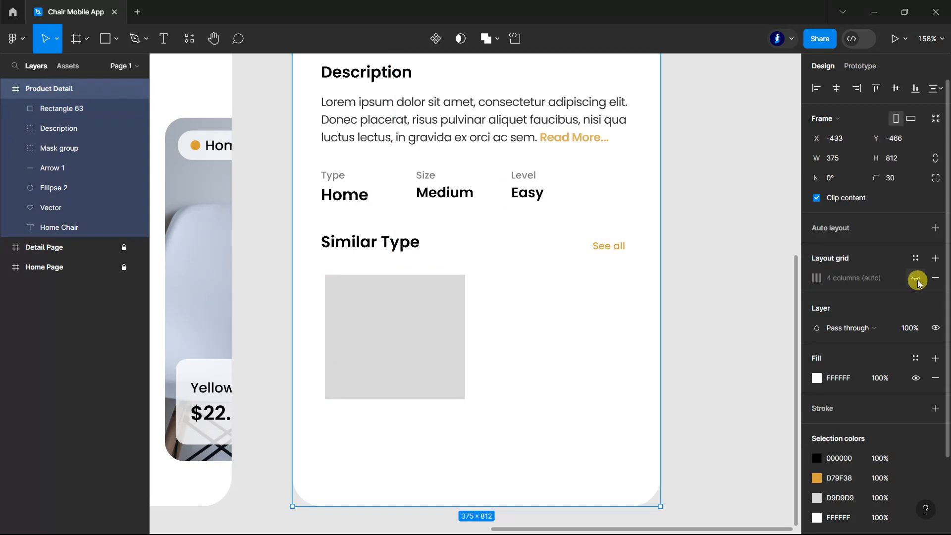
left_click(916, 278)
scroll(444, 293, "up", 3)
left_click(342, 330)
mouse_move(273, 342)
left_mouse_down()
mouse_move(281, 341)
mouse_move(270, 351)
left_mouse_up()
left_click_drag(474, 337, 477, 337)
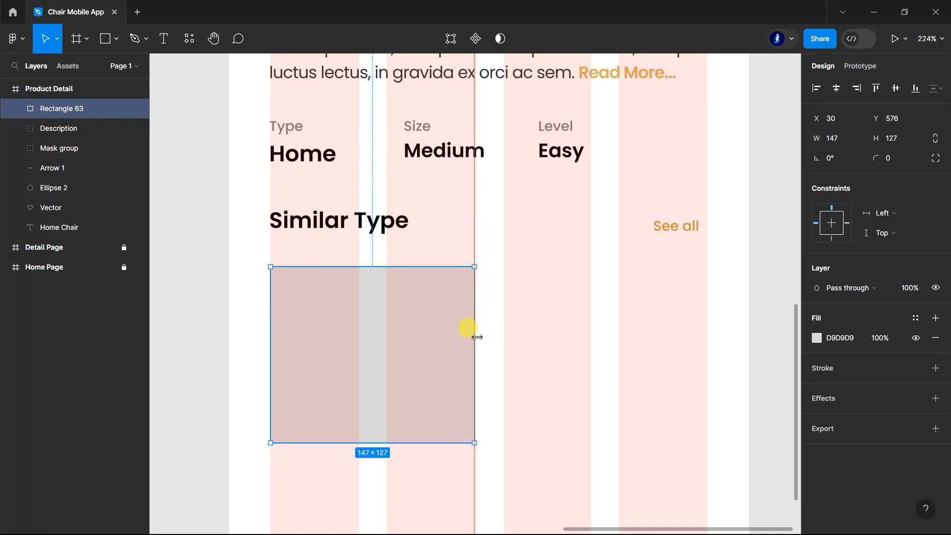
Step: Set the Similar Type rectangle's height to 131 and its width to 148
scroll(476, 337, "down", 3)
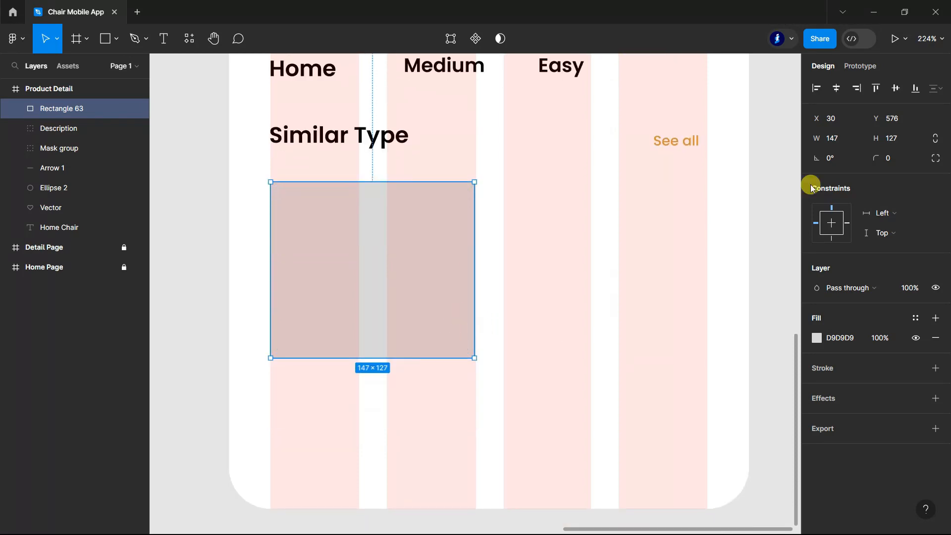
left_click(902, 142)
key("Up")
key("Up")
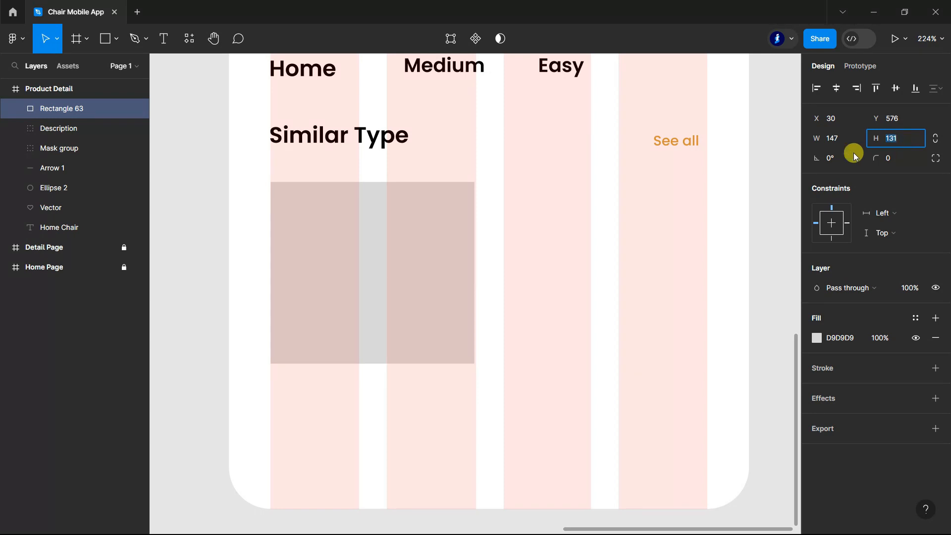
left_click(837, 142)
key("Up")
Step: Round the Similar Type rectangle's corners with a radius of 15
left_click(897, 160)
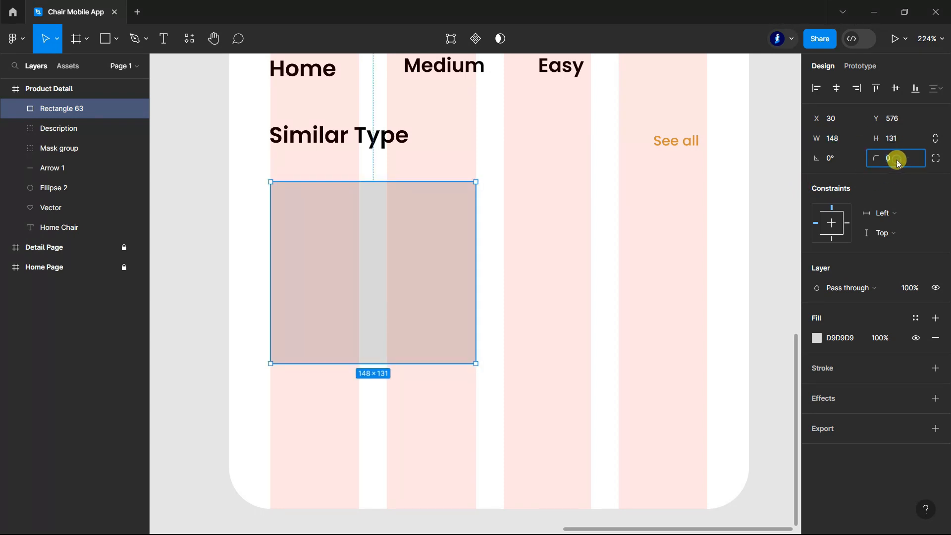
type("20")
key("Return")
type("15")
key("Return")
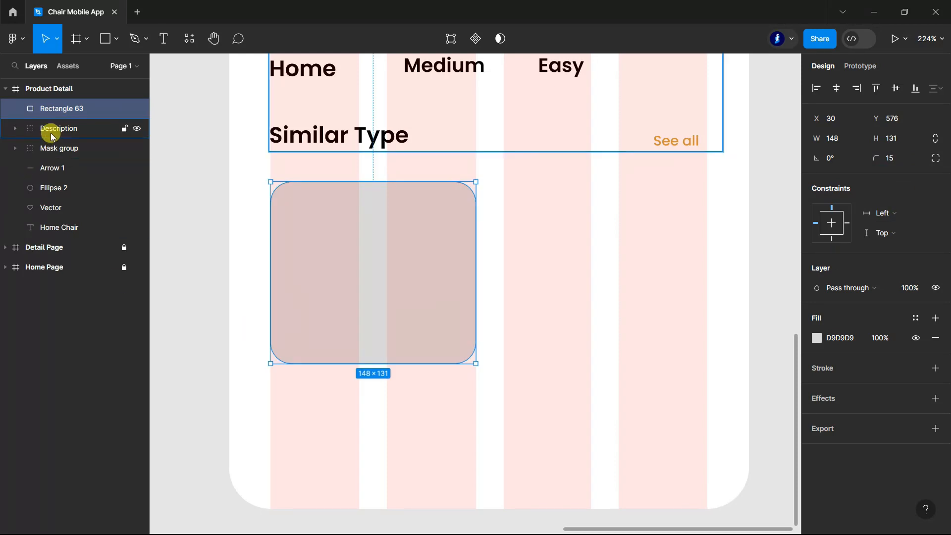
Step: Nudge the "See all" text right to the last grid column's edge and slightly up
left_click(669, 142, "ctrl")
key("Right")
key("Right")
key("Right")
key("Right")
key("Right")
key("Up")
key("Up")
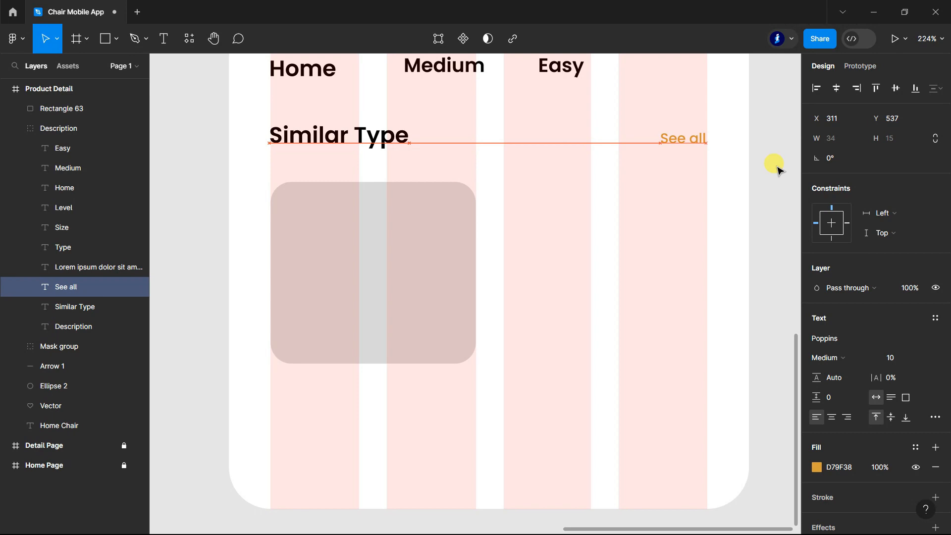
left_click(775, 163)
left_click(14, 129)
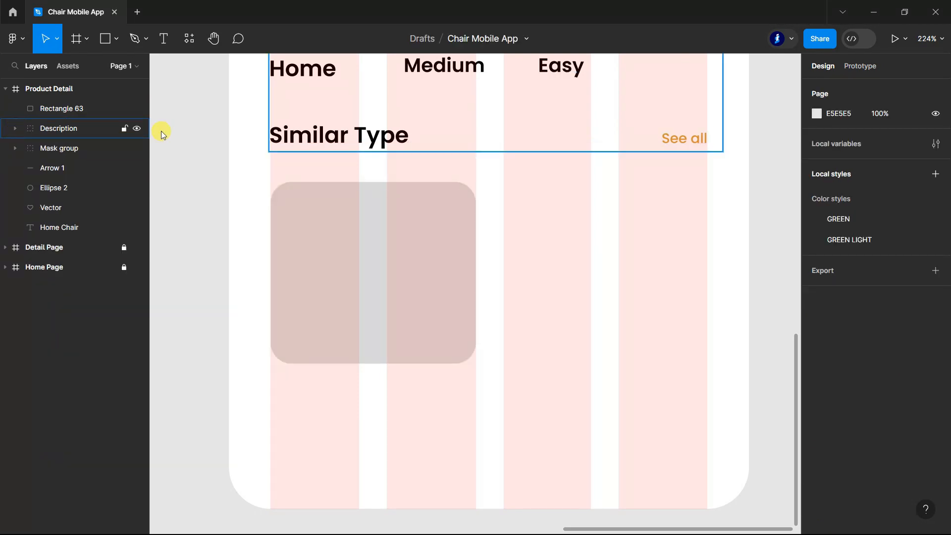
Step: Hide the Product Detail frame's layout grid and collapse the armchair photo's mask group
double_click(37, 88)
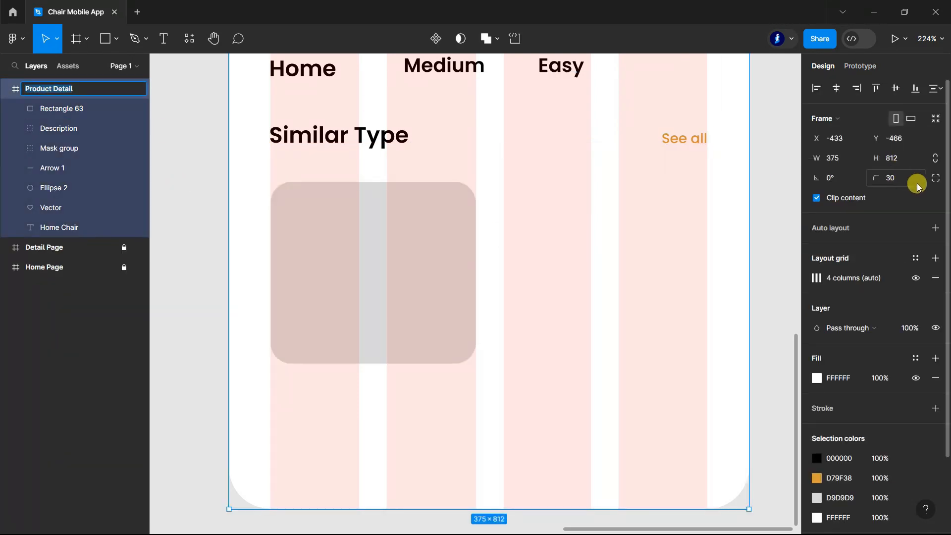
left_click(916, 279)
scroll(516, 194, "down", 5)
left_click(681, 301)
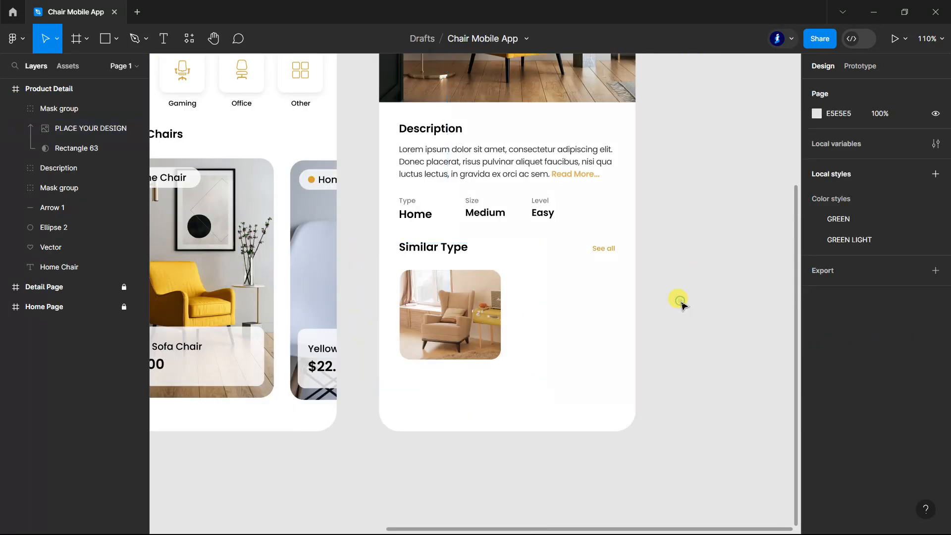
scroll(680, 300, "down", 1)
left_click(16, 108)
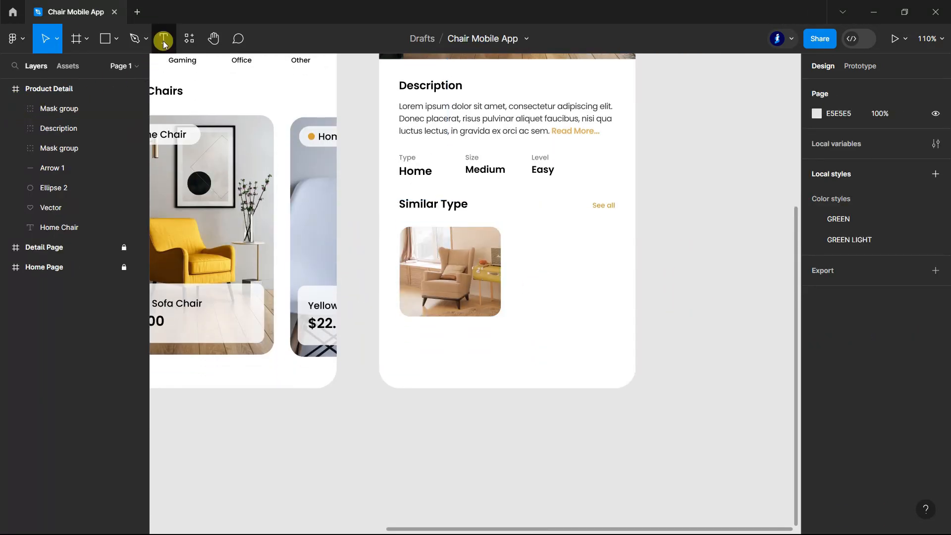
Step: Add the caption "Home Chair" centred just below the armchair photo under Similar Type
left_click(163, 40)
scroll(459, 319, "up", 5)
left_click(373, 327)
key("Escape")
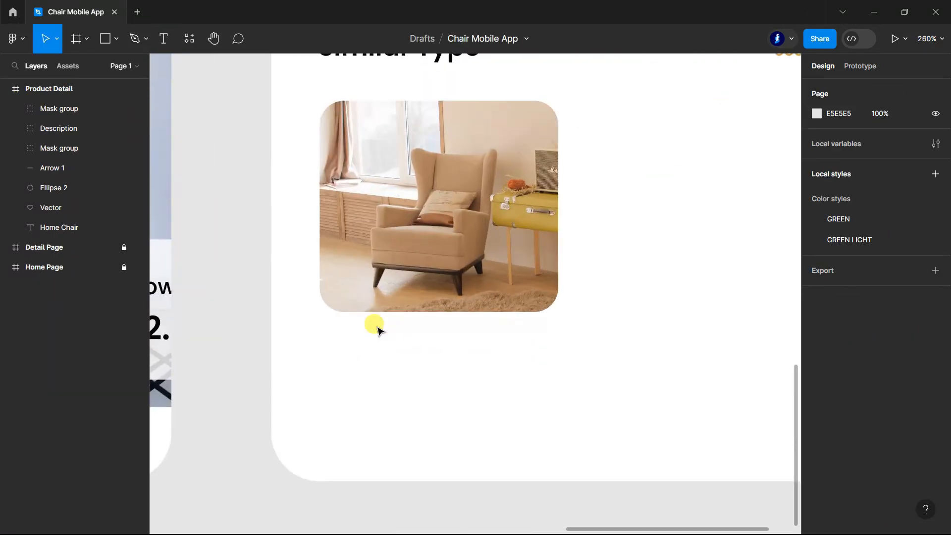
key("h")
left_click(172, 36)
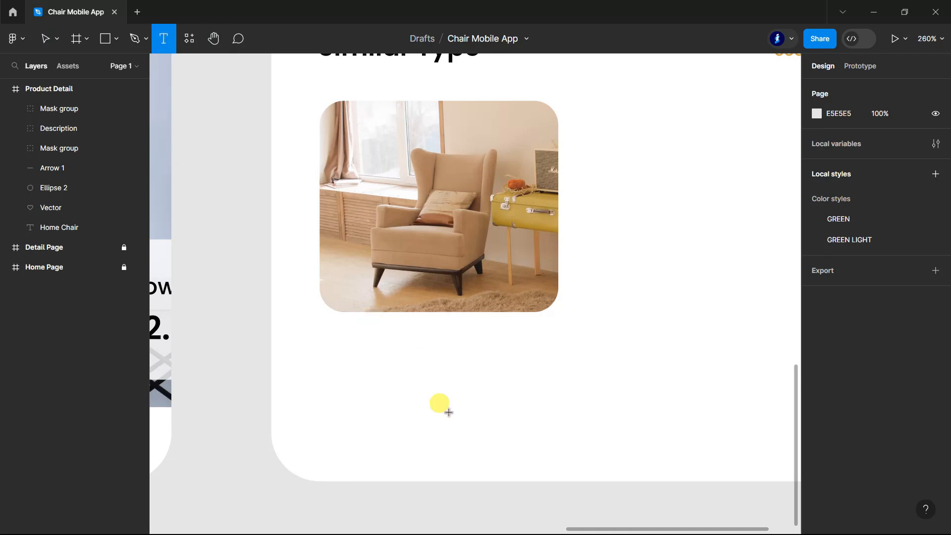
left_click(377, 339)
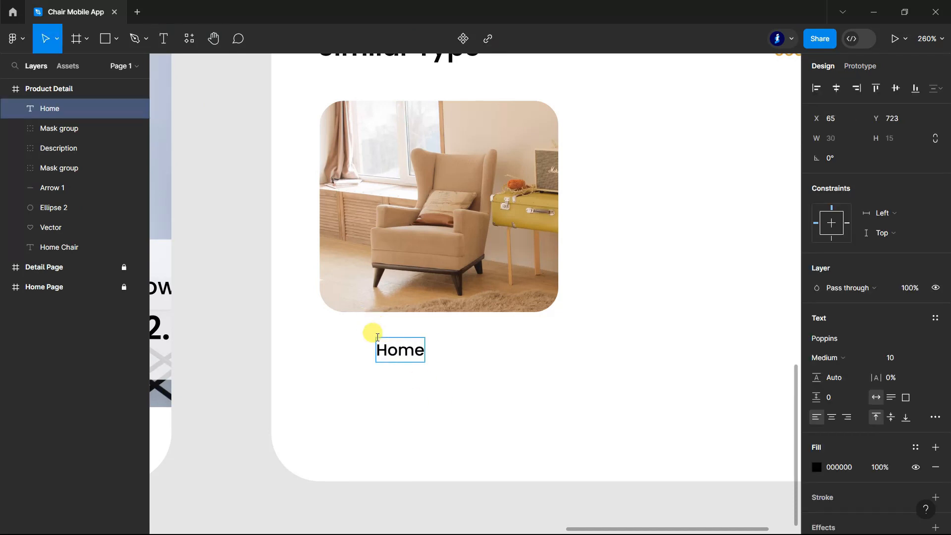
key("Escape")
left_click_drag(435, 350, 449, 341)
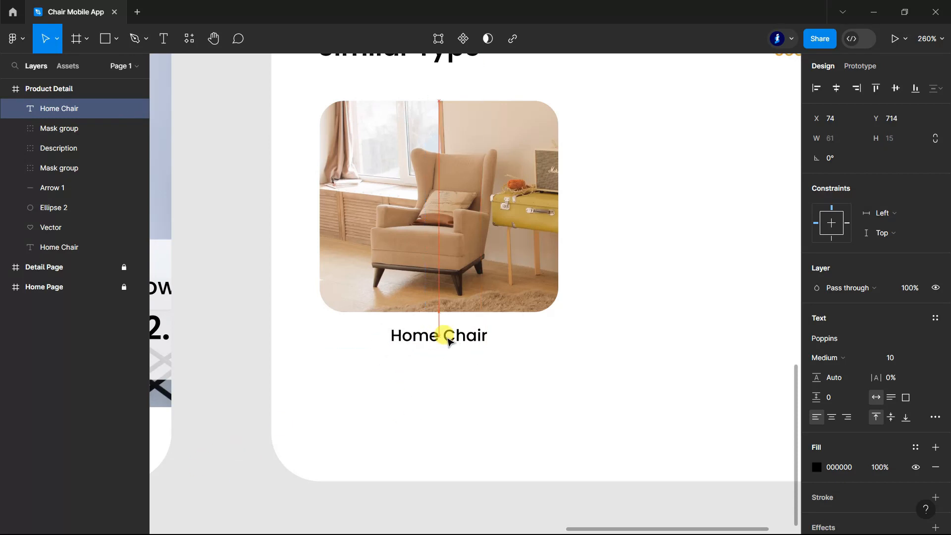
Step: Set the font weight of the Home Chair caption below the armchair photo to SemiBold
left_click(875, 358)
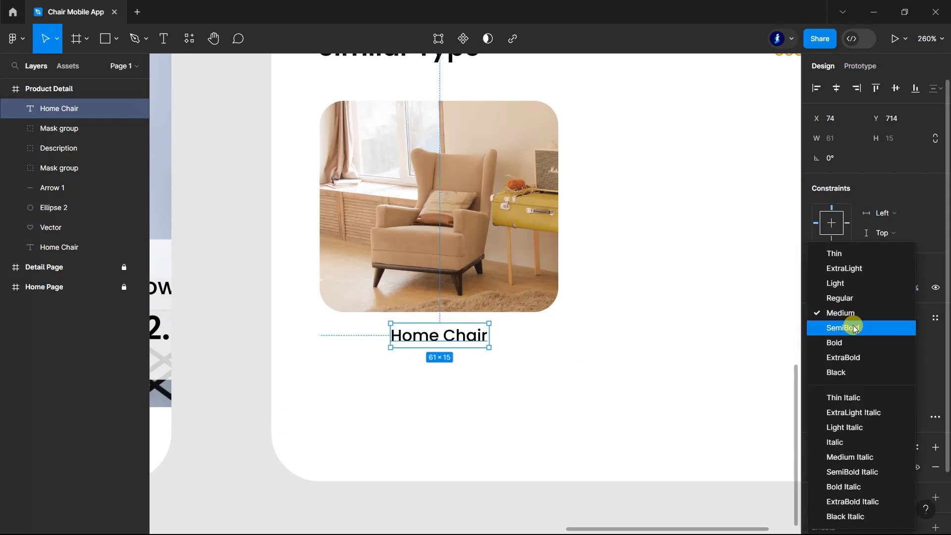
left_click(854, 328)
scroll(574, 493, "down", 5)
left_click(573, 488)
Step: Group the armchair photo's mask group with its caption and name the new group "Home Chair"
left_click(46, 128)
left_click(56, 110, "shift")
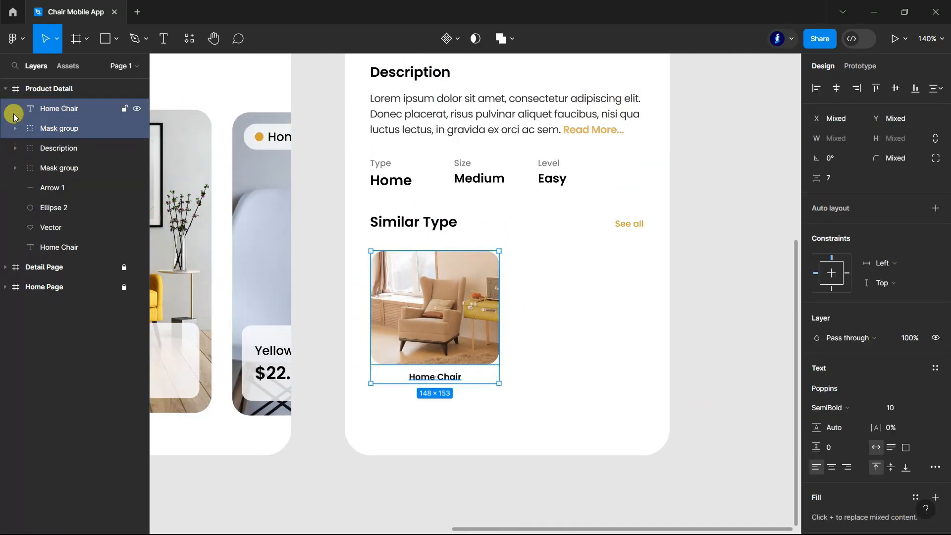
key("ctrl+g")
double_click(72, 128)
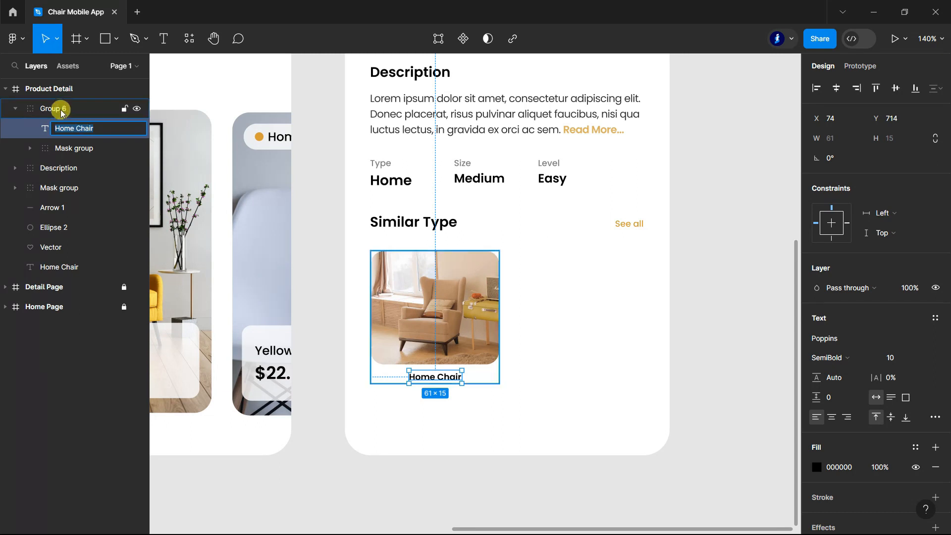
double_click(61, 109)
type("Home Chair")
left_click(15, 109)
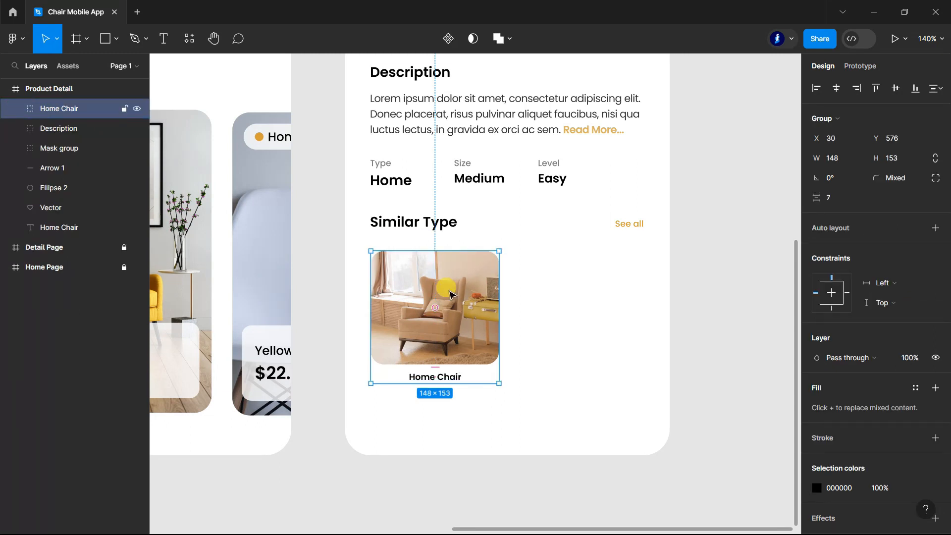
Step: Duplicate the Home Chair card beside the original with a gap of 20 and change the copy's caption to "Office Chair", centred under its photo
left_click_drag(454, 294, 600, 295)
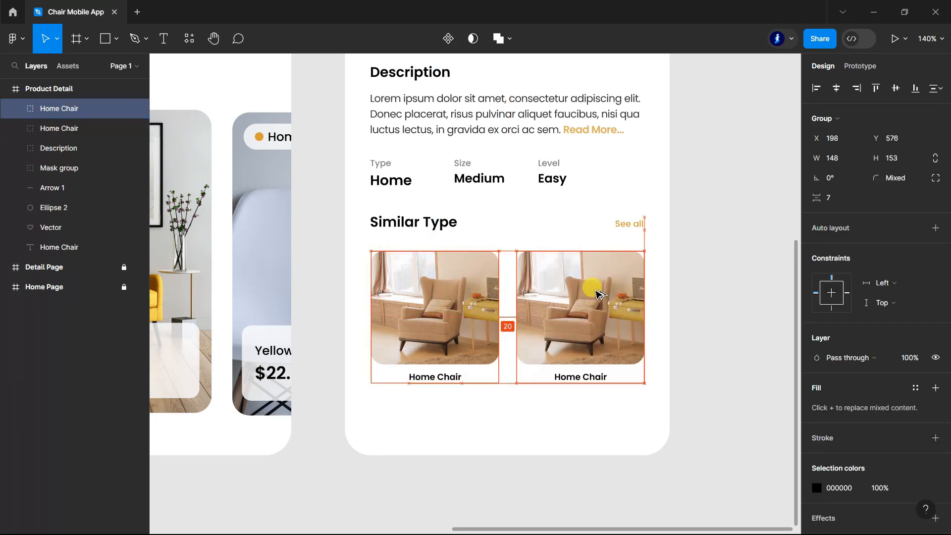
left_click(725, 312)
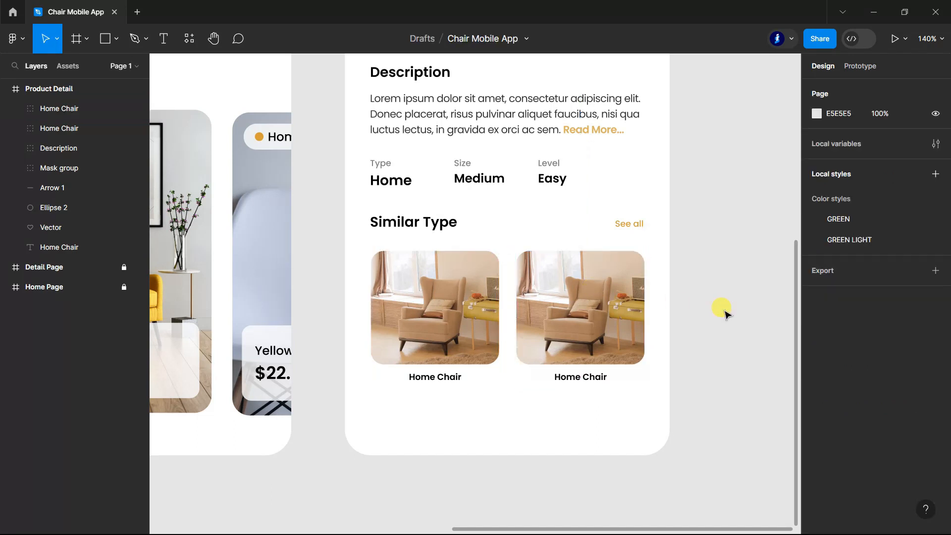
double_click(597, 377)
key("Return")
scroll(527, 395, "up", 6)
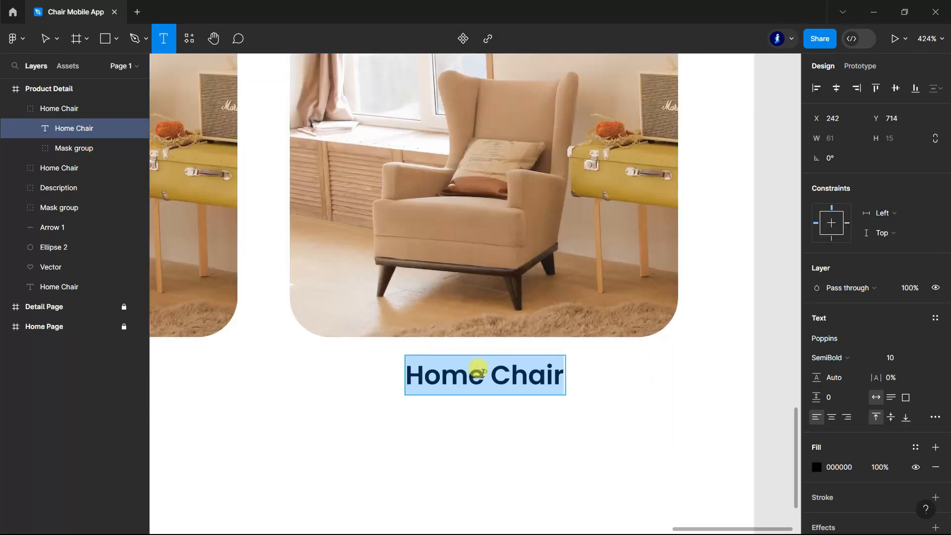
left_click_drag(484, 375, 410, 357)
type("Office")
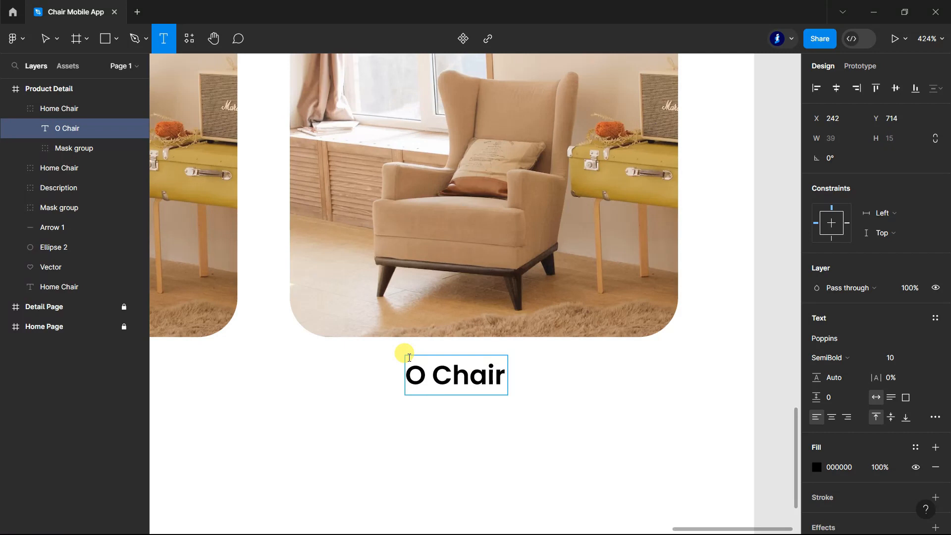
key("Escape")
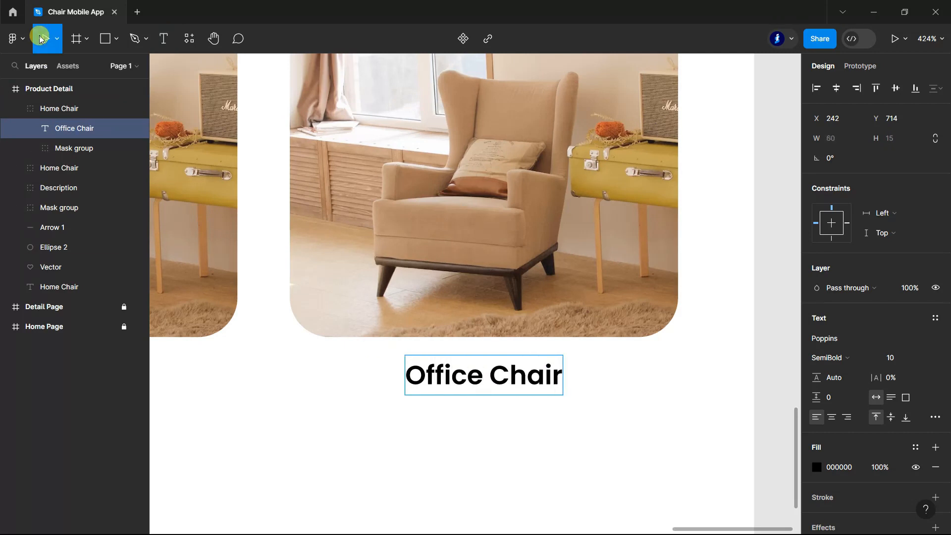
key("Left")
scroll(539, 278, "down", 10)
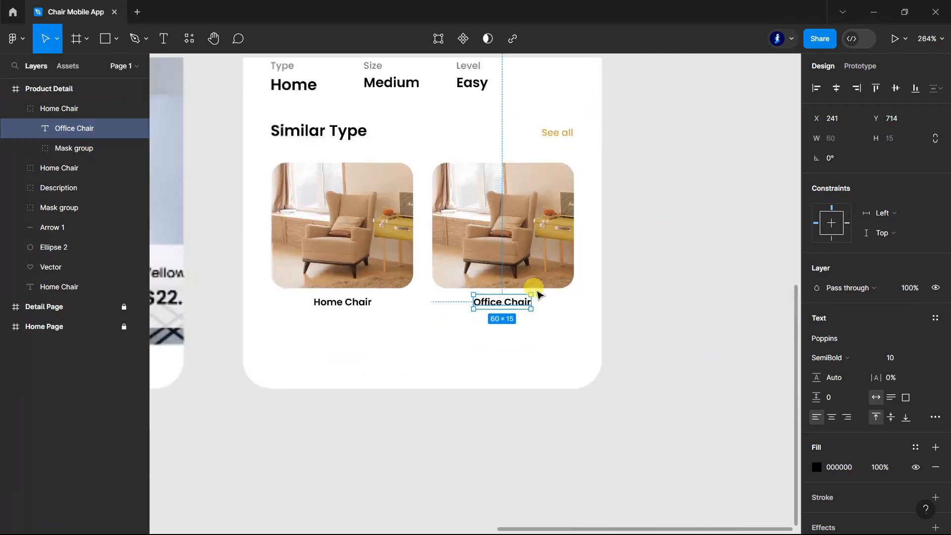
left_click(599, 378)
Step: Draw a rectangle about 316 wide and 48 high below the Similar Type cards, aligned with their outer edges
scroll(597, 413, "up", 2)
key("r")
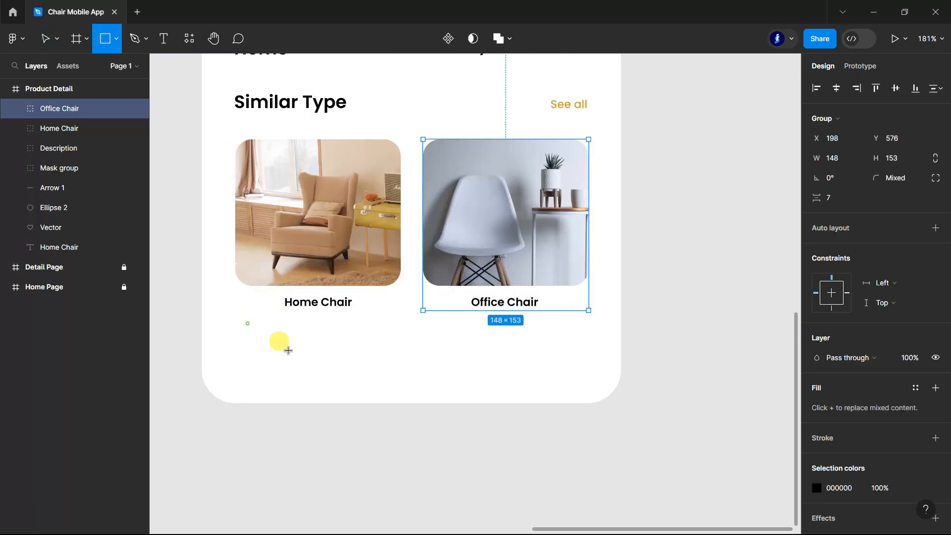
left_click_drag(247, 323, 589, 368)
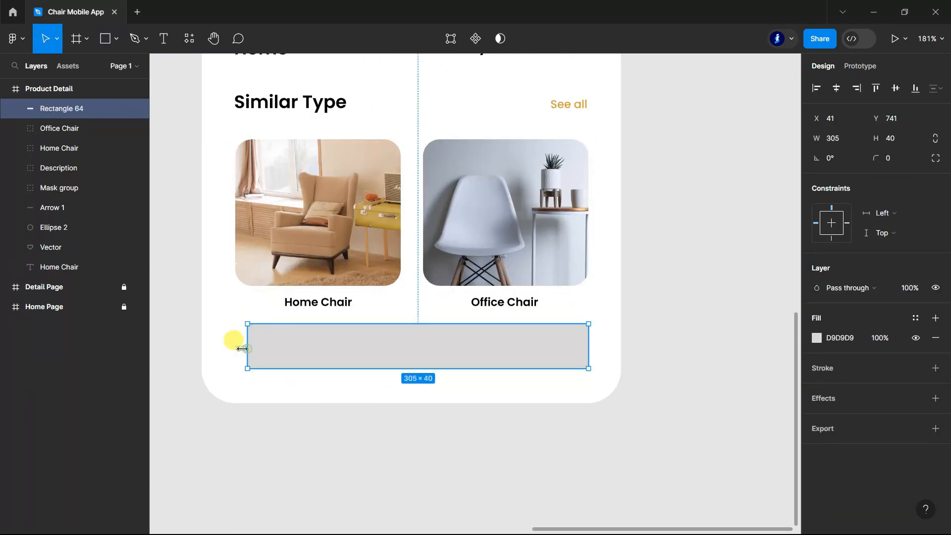
left_click_drag(243, 349, 235, 350)
left_click_drag(442, 369, 442, 378)
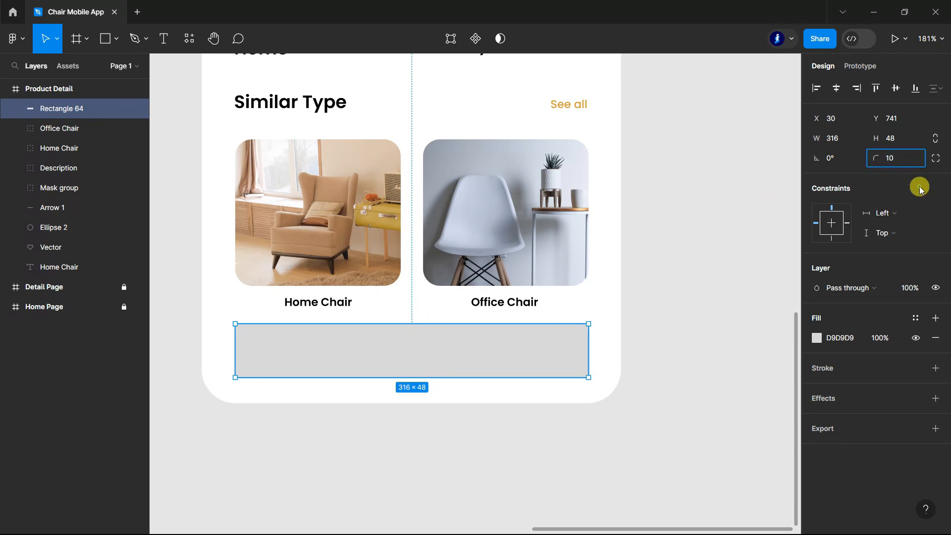
Step: Round the new rectangle's corners with a radius of 10 and fill it with the document colour D79F38
left_click(817, 338)
left_click(683, 467)
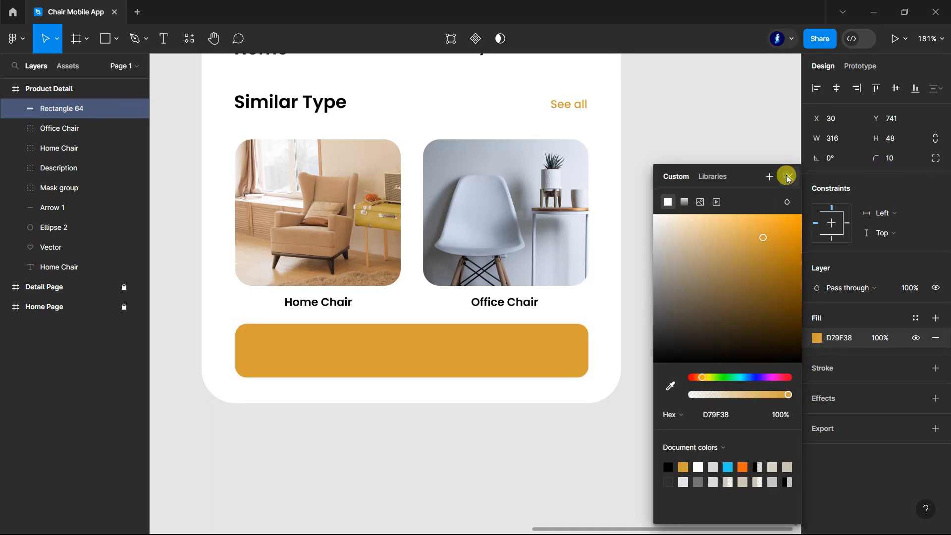
left_click(789, 177)
scroll(605, 336, "down", 10)
left_click(665, 374)
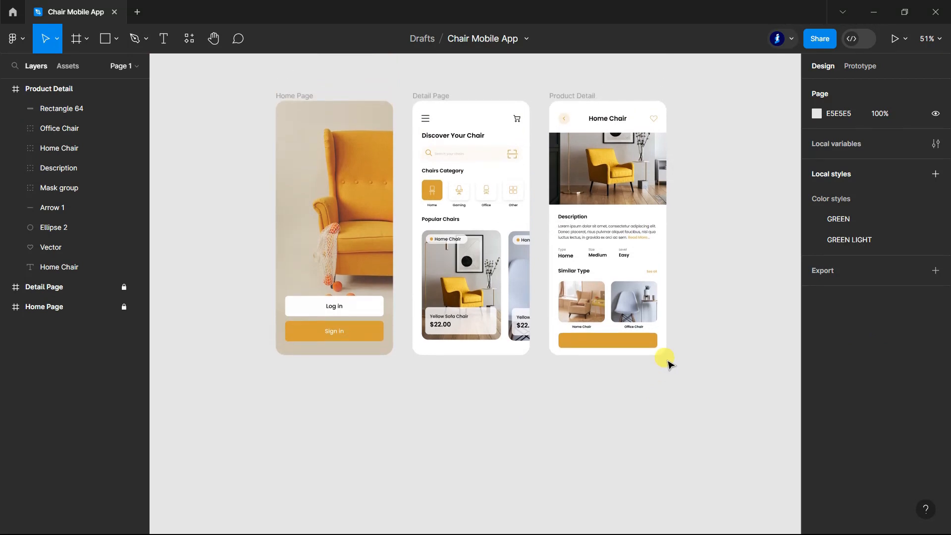
Step: Add the text "Add to Cart" on the orange button rectangle
scroll(654, 347, "up", 5)
left_click(166, 47)
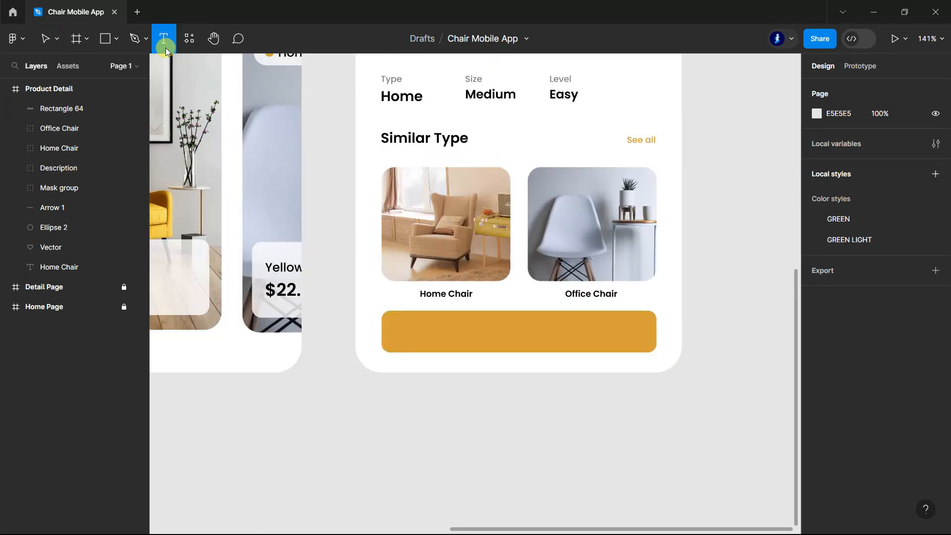
left_click(464, 325)
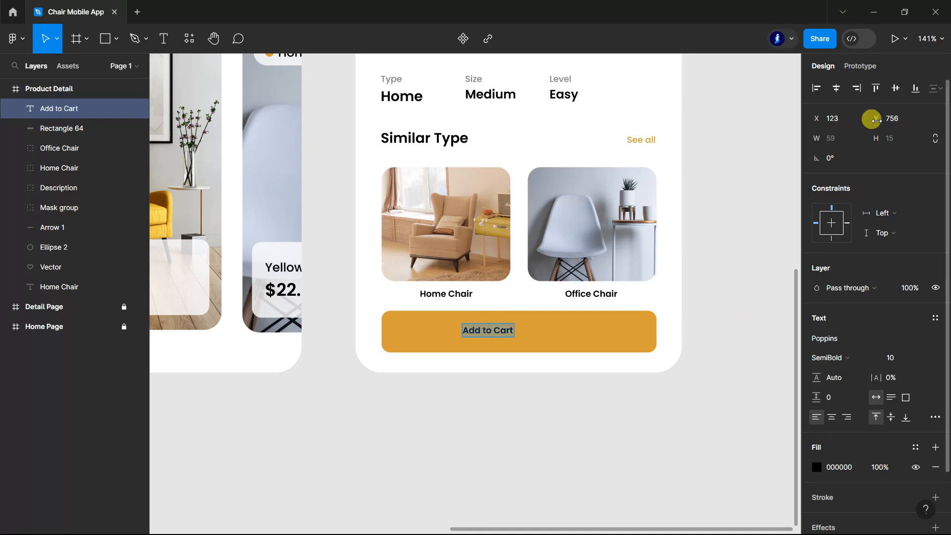
Step: Style the Add to Cart text as Poppins Medium, size 18, with the fill colour FFFFFF
scroll(713, 257, "down", 5)
left_click(463, 397)
left_click(606, 311)
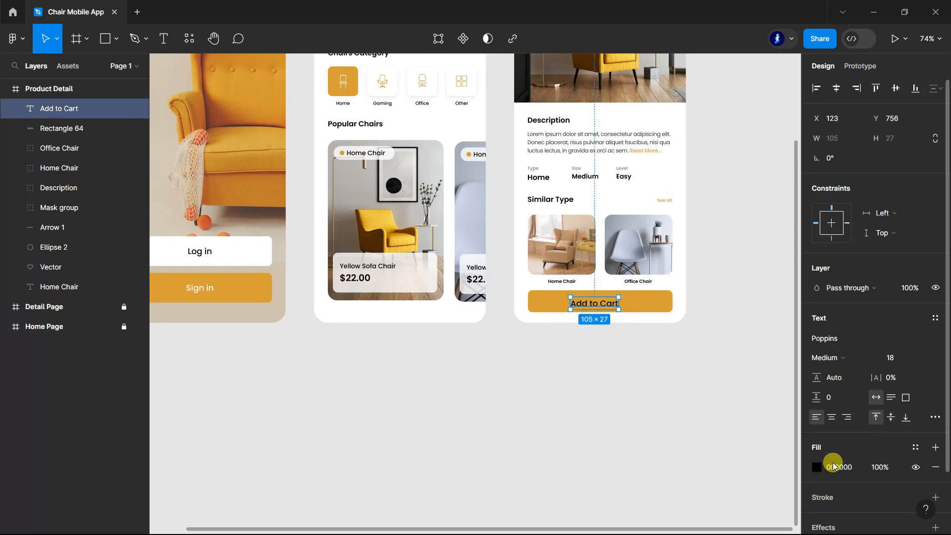
type("ffffff")
key("Return")
left_click(610, 379)
Step: Centre the Add to Cart text on the orange button
scroll(615, 301, "up", 5)
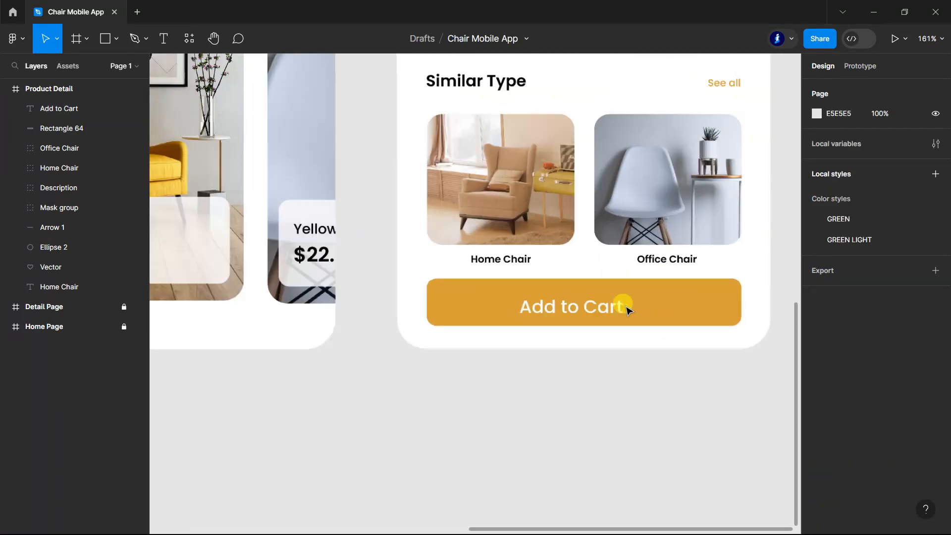
left_click(662, 297)
scroll(650, 319, "up", 1)
scroll(651, 325, "down", 2)
scroll(550, 328, "up", 3)
left_click(552, 329)
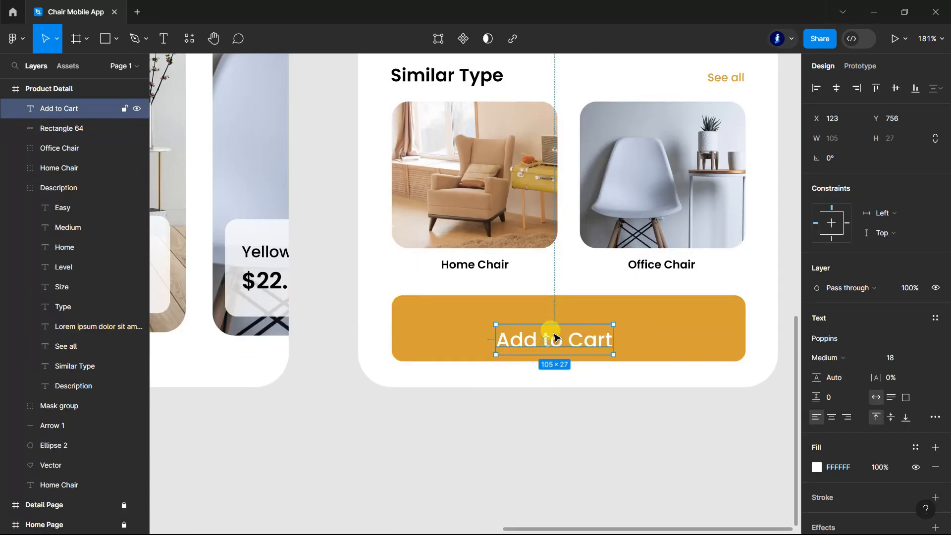
left_click(553, 440)
Step: Collapse the Product Detail frame's list of layers
scroll(553, 440, "down", 6)
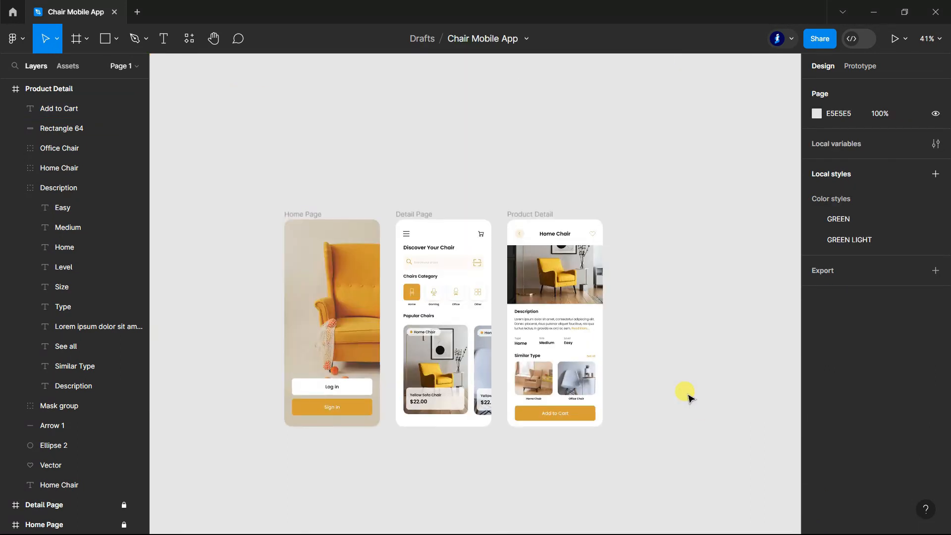
scroll(688, 397, "down", 2)
scroll(689, 397, "up", 1)
left_click(7, 89)
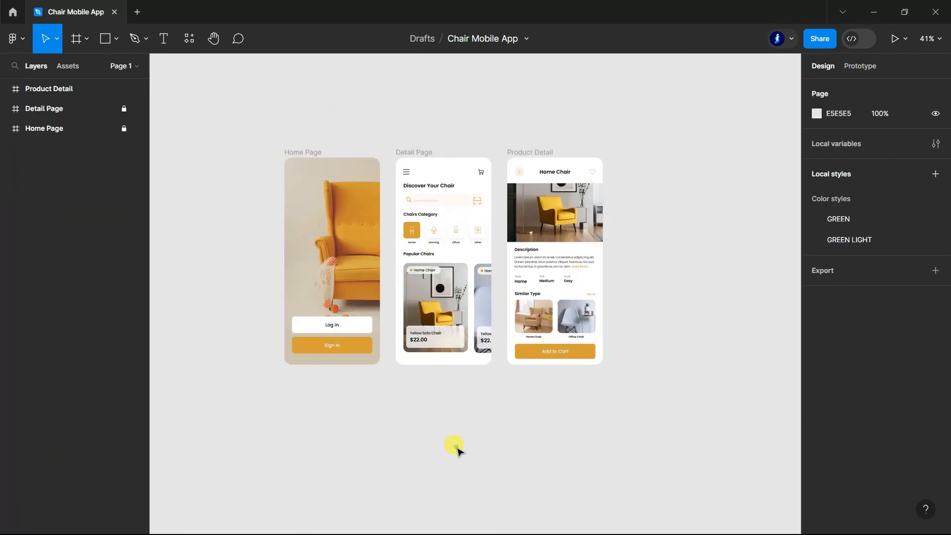
scroll(286, 301, "up", 4)
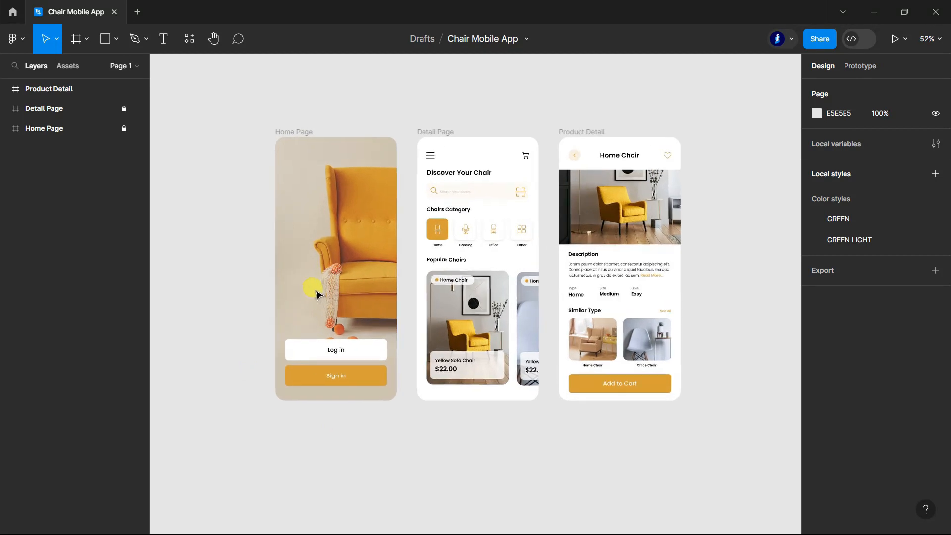
Step: Set the background colour in the prototype settings to the document colour D79F38, with iPhone X as the device
left_click(860, 69)
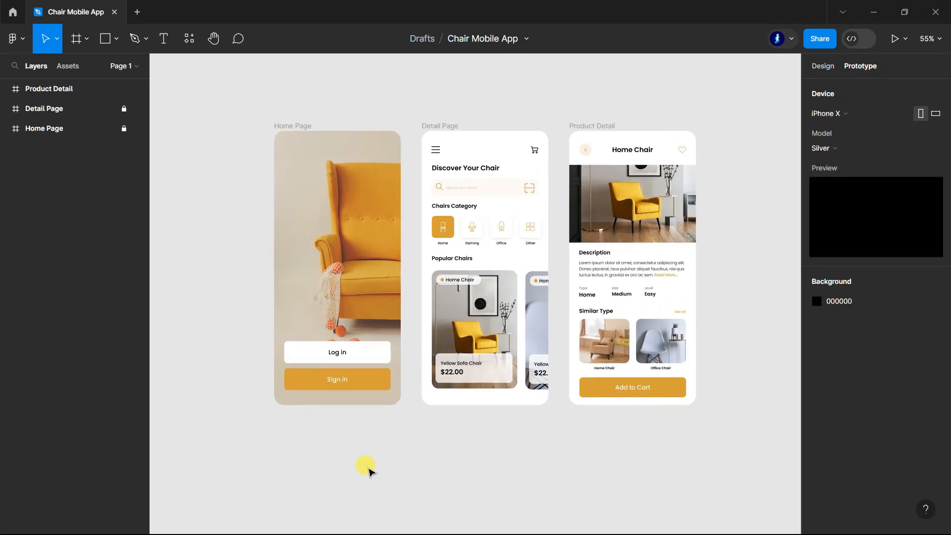
scroll(397, 384, "up", 2)
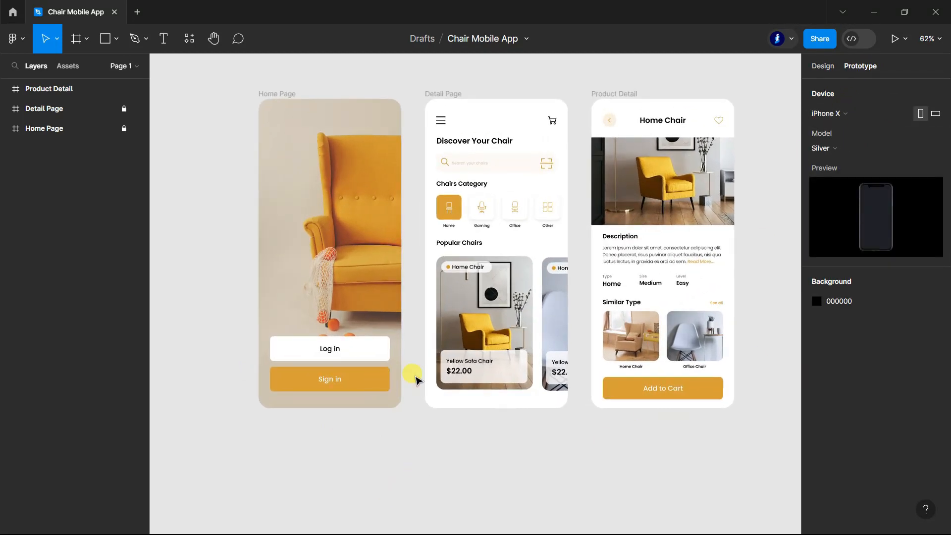
left_click(897, 115)
left_click(885, 353)
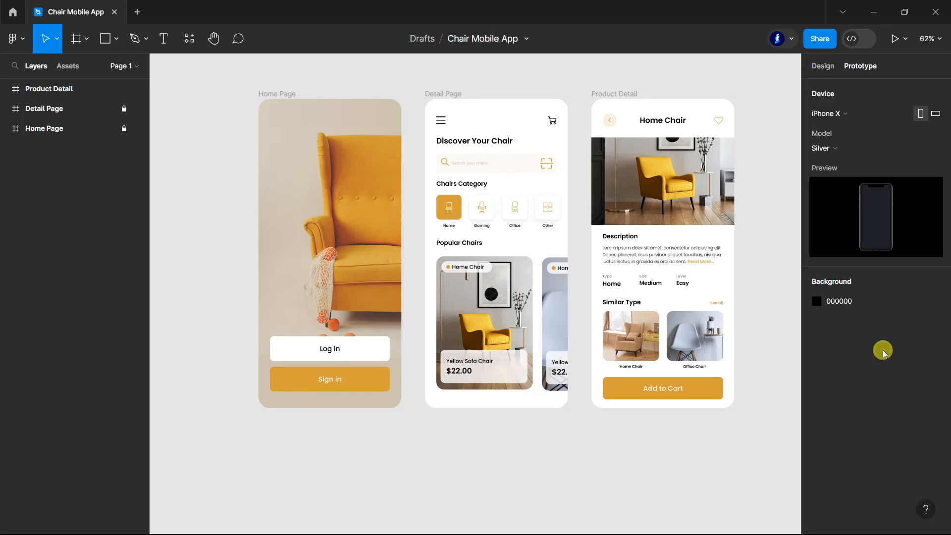
left_click(818, 301)
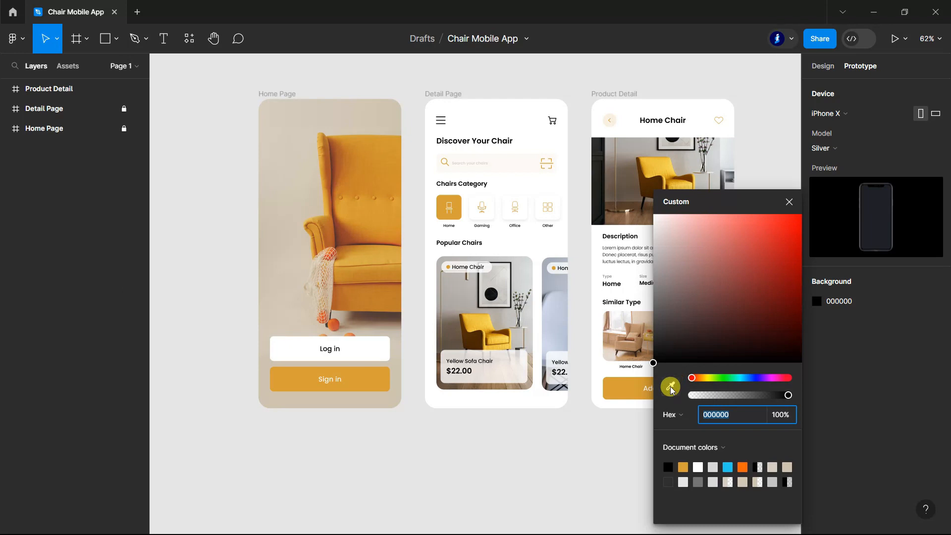
left_click(683, 467)
left_click(791, 204)
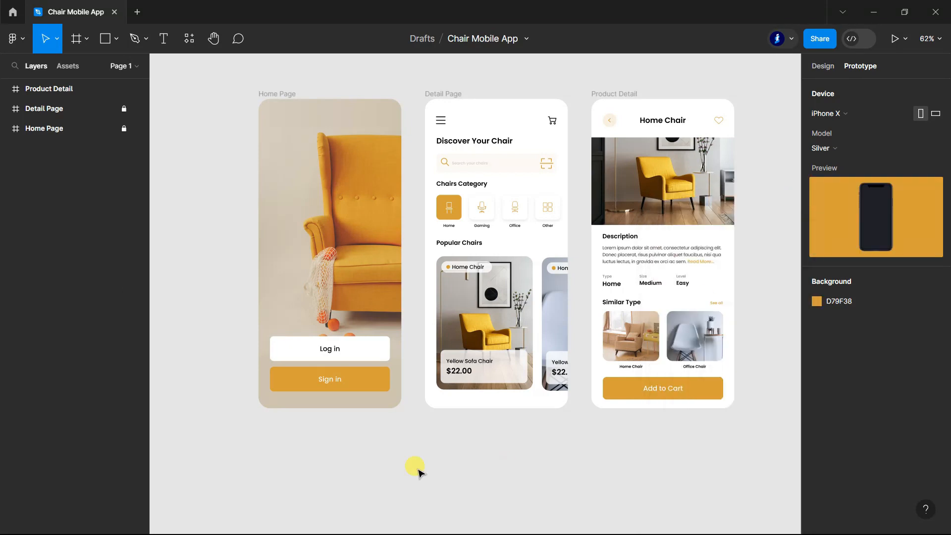
Step: Link the Log in button's rectangle on the Home Page to the Detail Page, navigating on click with Smart animate
left_click(89, 128)
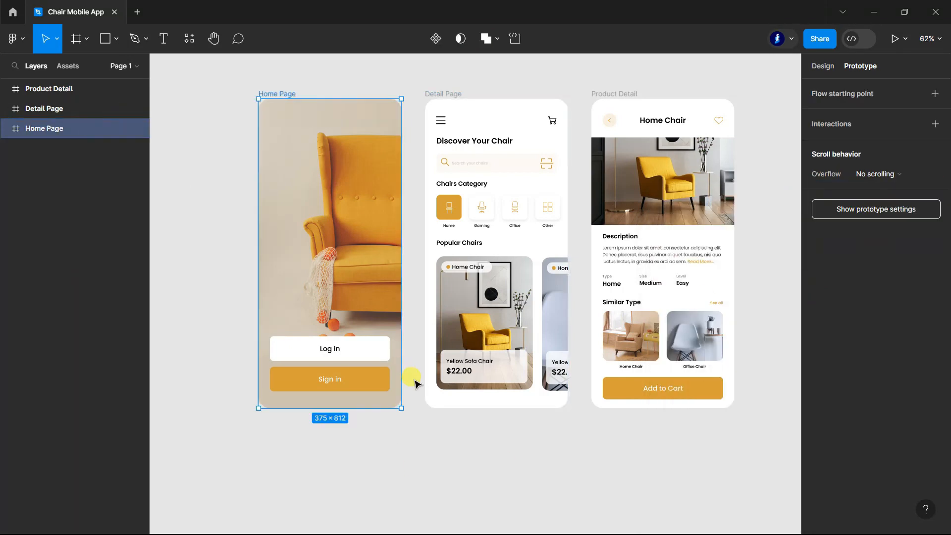
double_click(376, 357)
left_click_drag(390, 349, 439, 299)
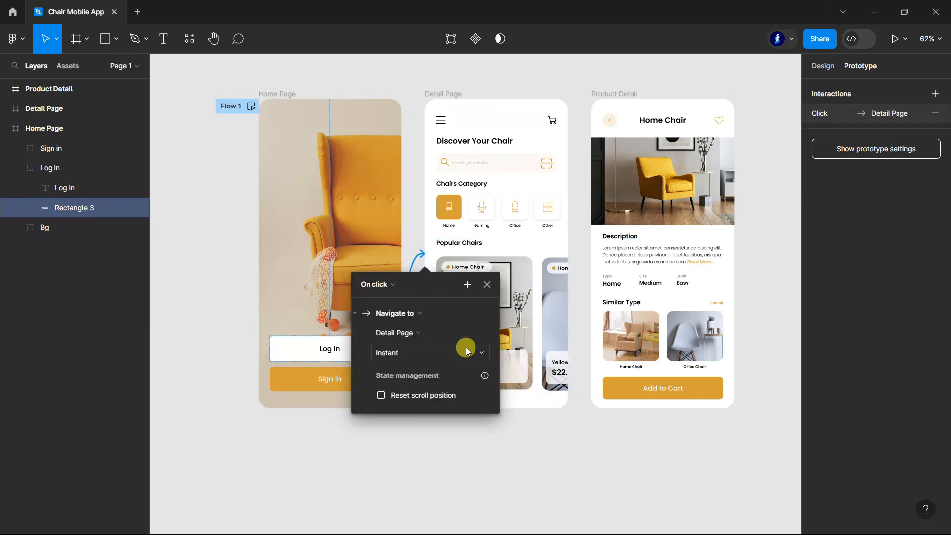
left_click(465, 350)
left_click(421, 382)
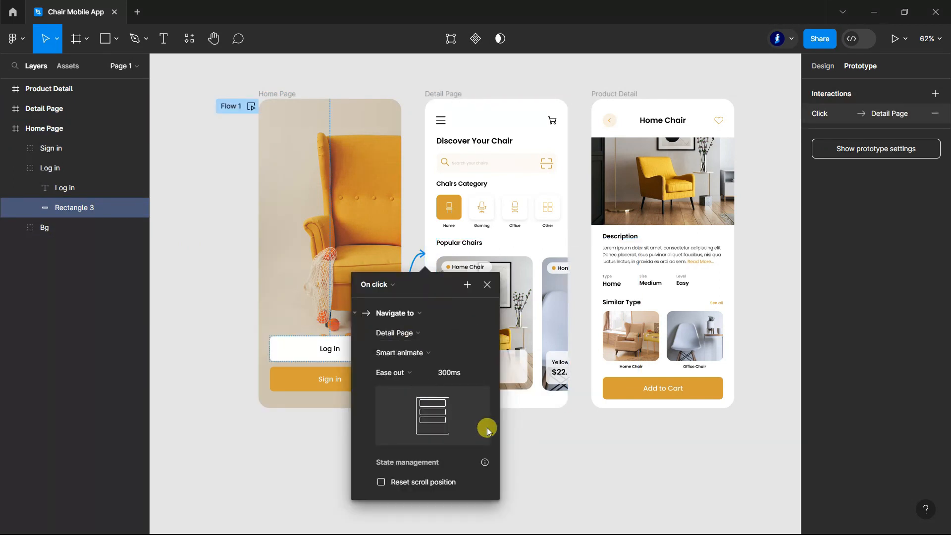
left_click(548, 451)
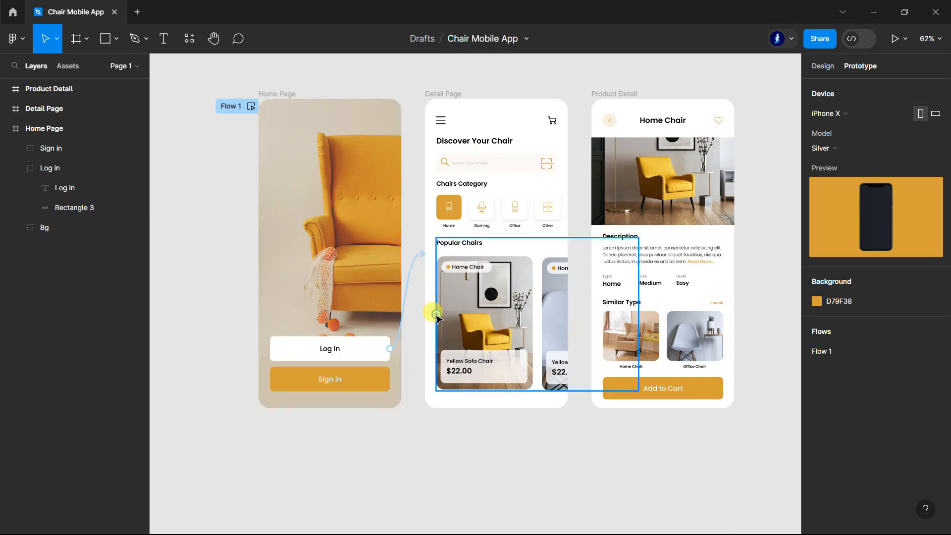
Step: Link the Yellow Sofa Chair card's image mask group on the Detail Page to the Product Detail frame
left_click(483, 316, "ctrl")
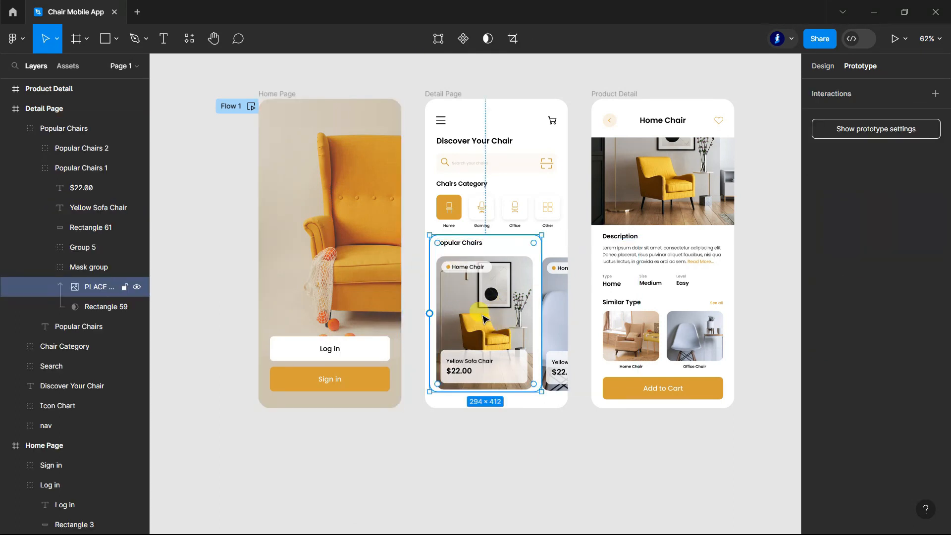
left_click(89, 268)
left_click_drag(534, 323, 591, 254)
left_click(721, 438)
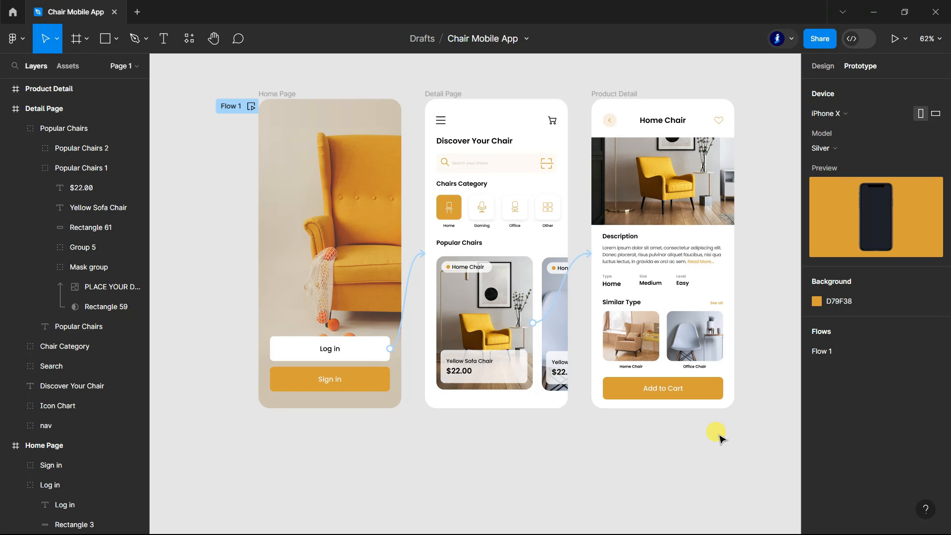
Step: Preview the prototype from the Home Page through Log in to the Yellow Sofa Chair's product page
left_click(895, 38)
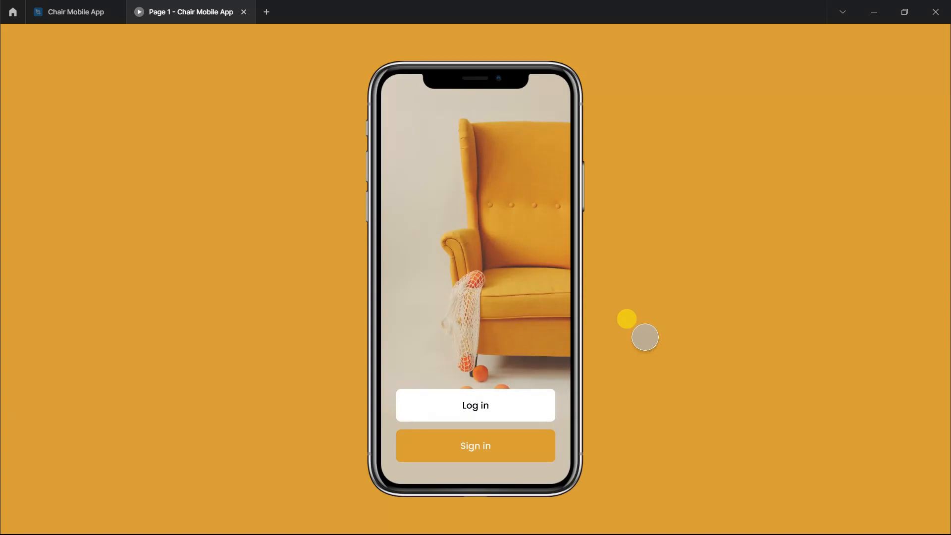
left_click(494, 435)
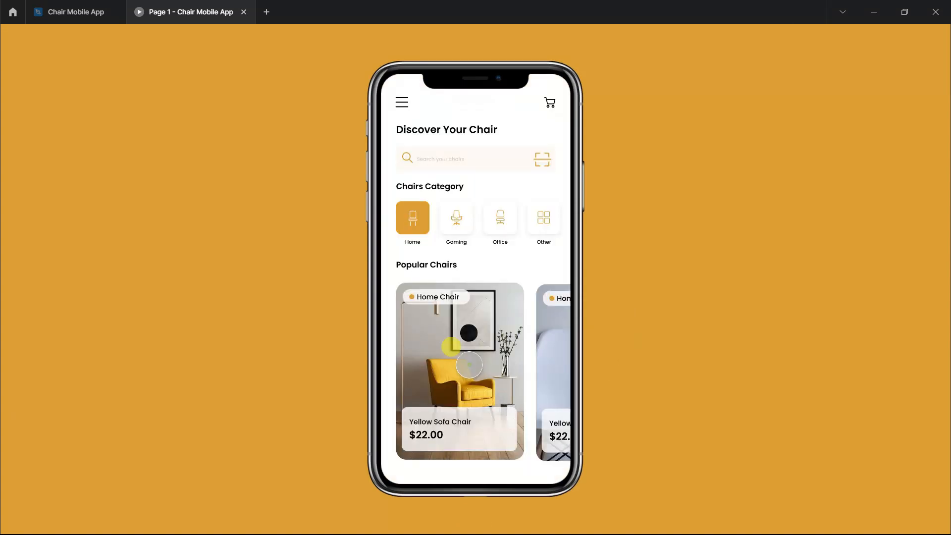
left_click(470, 365)
Step: Return to the design file and link the Product Detail frame's back arrow to the Detail Page
left_click(80, 12)
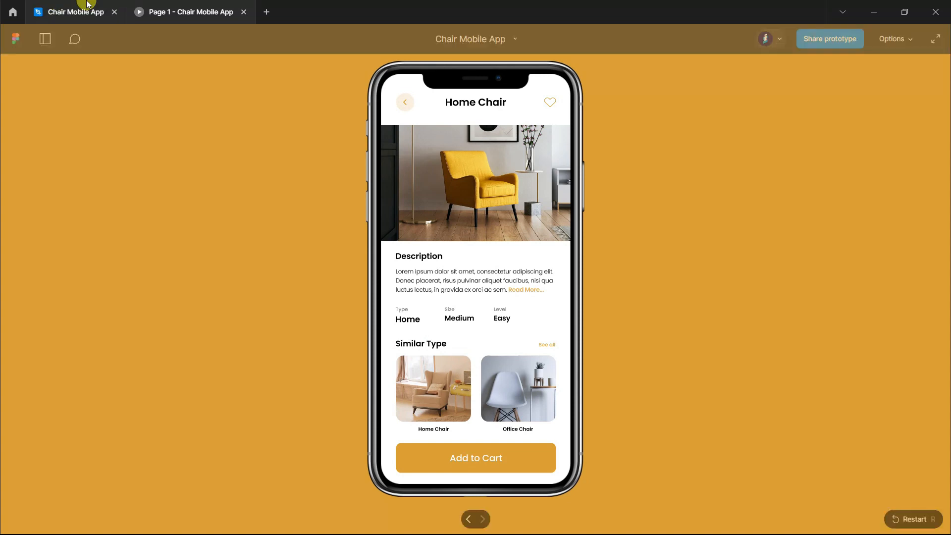
left_click_drag(603, 121, 570, 255)
Step: Test the back arrow in the prototype preview and reopen the Yellow Sofa Chair's product page
left_click(230, 12)
left_click(404, 100)
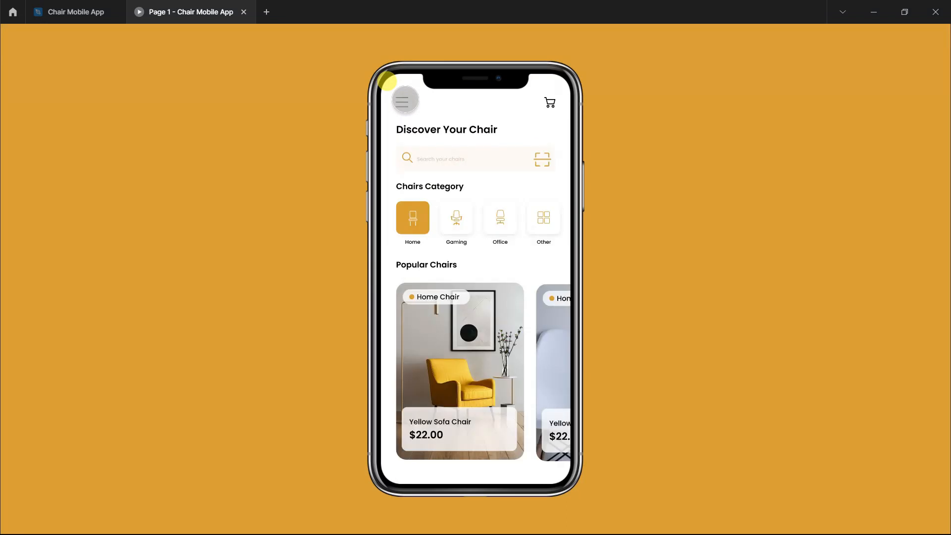
left_click(483, 365)
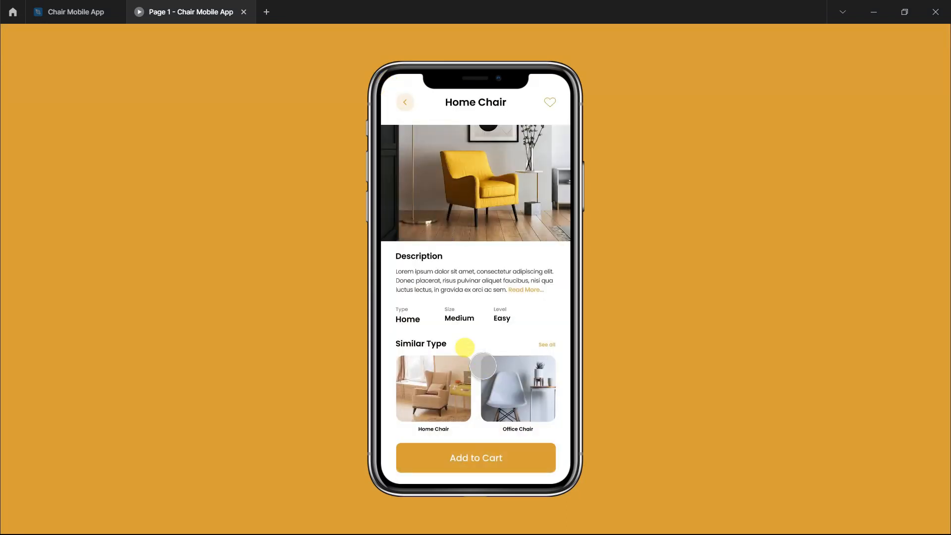